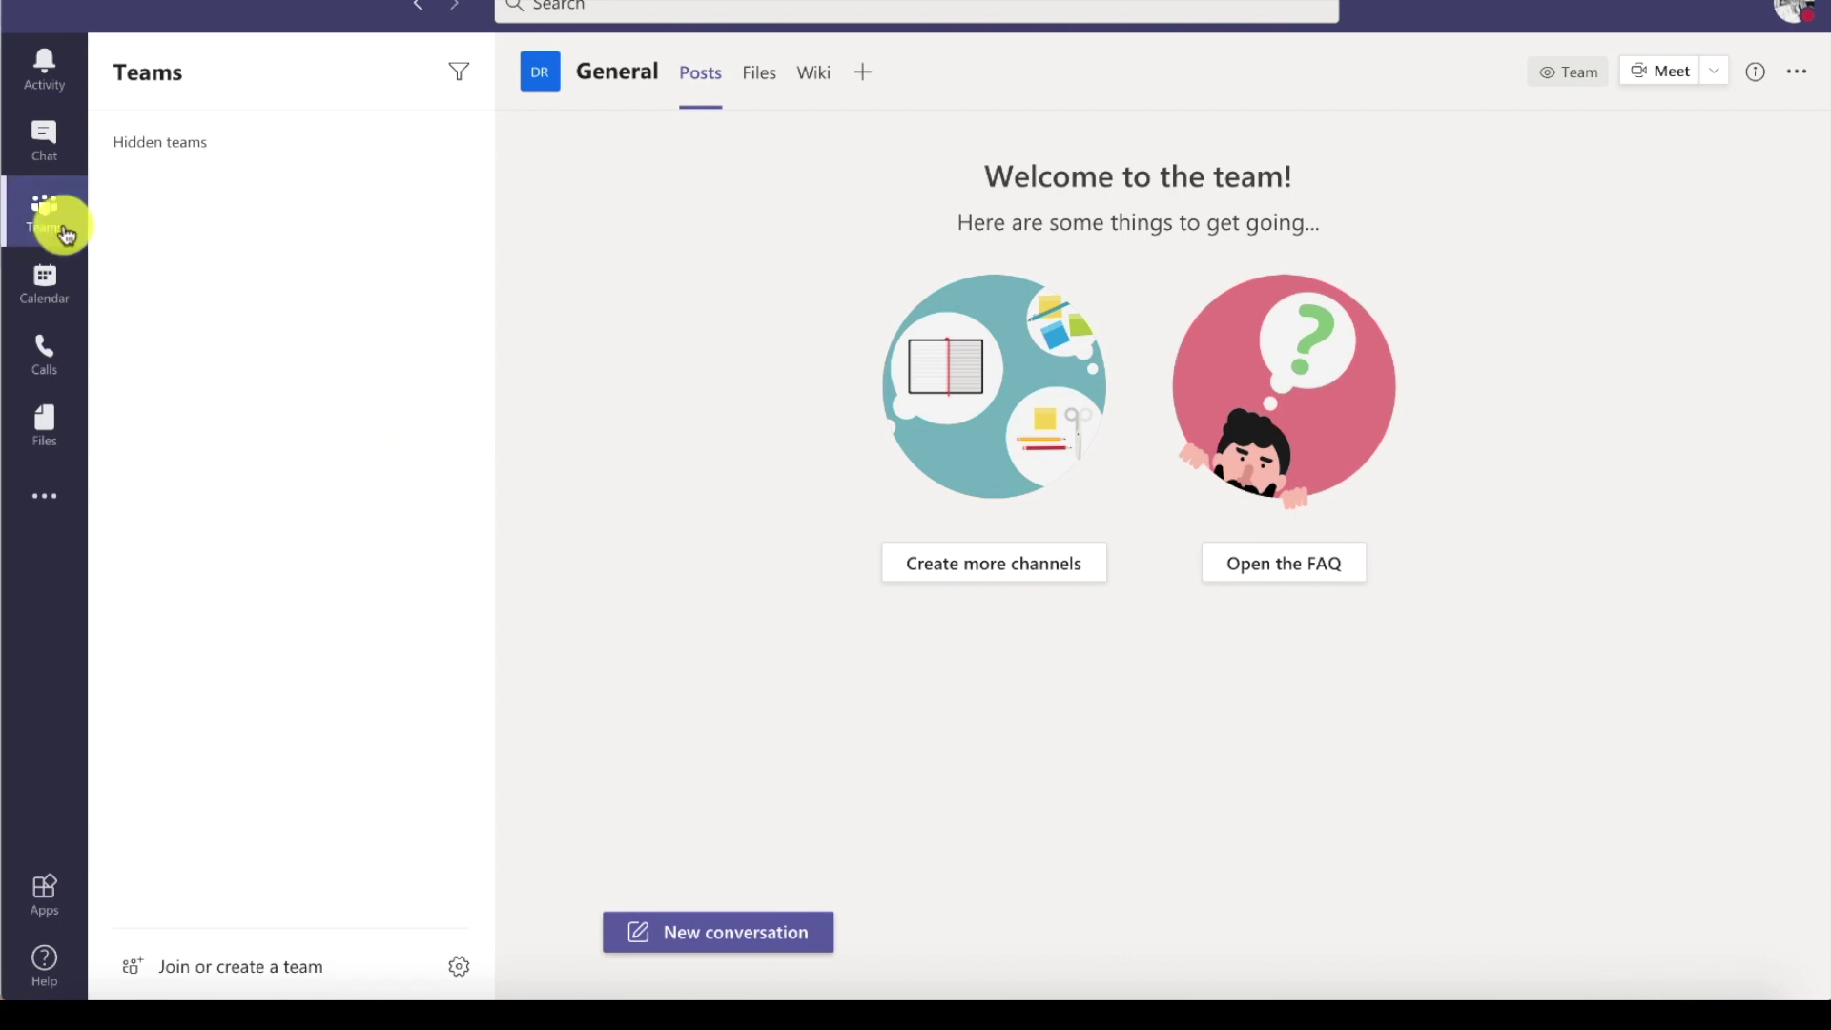
# Step: Open the Create a team dialog from Join or create a team and browse its template options
pyautogui.click(323, 975)
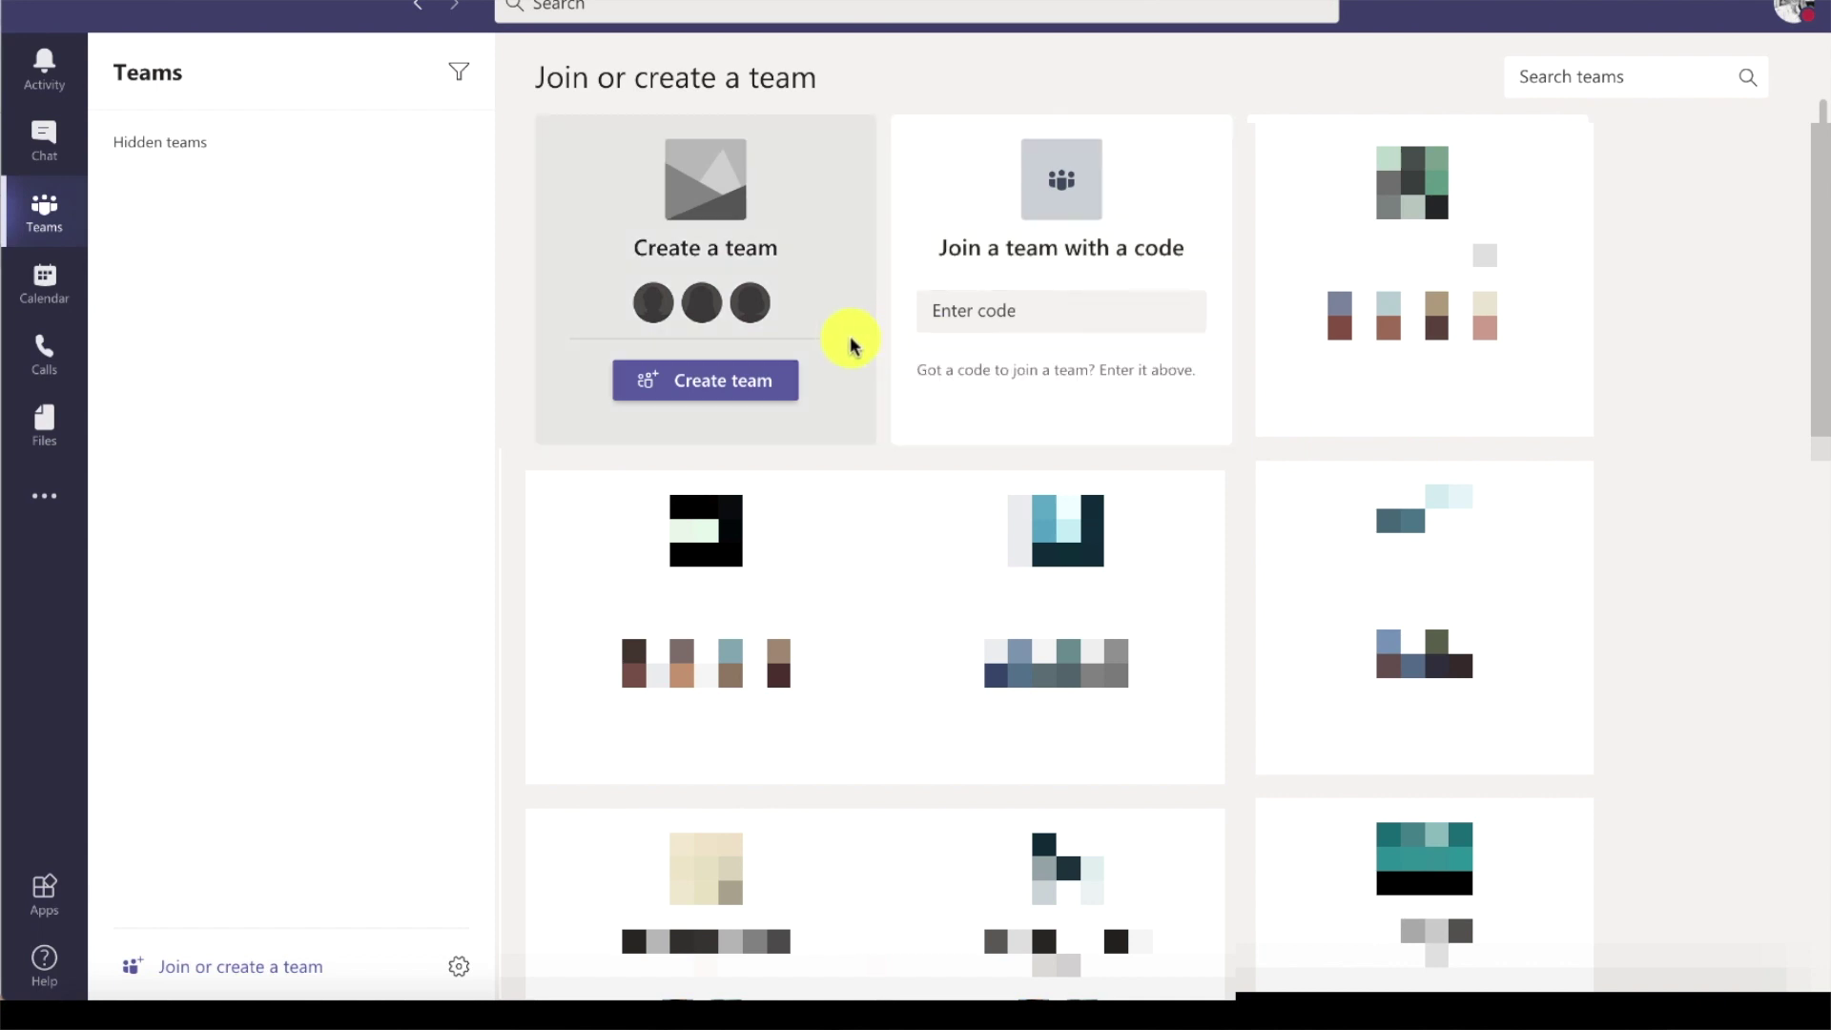
pyautogui.click(760, 382)
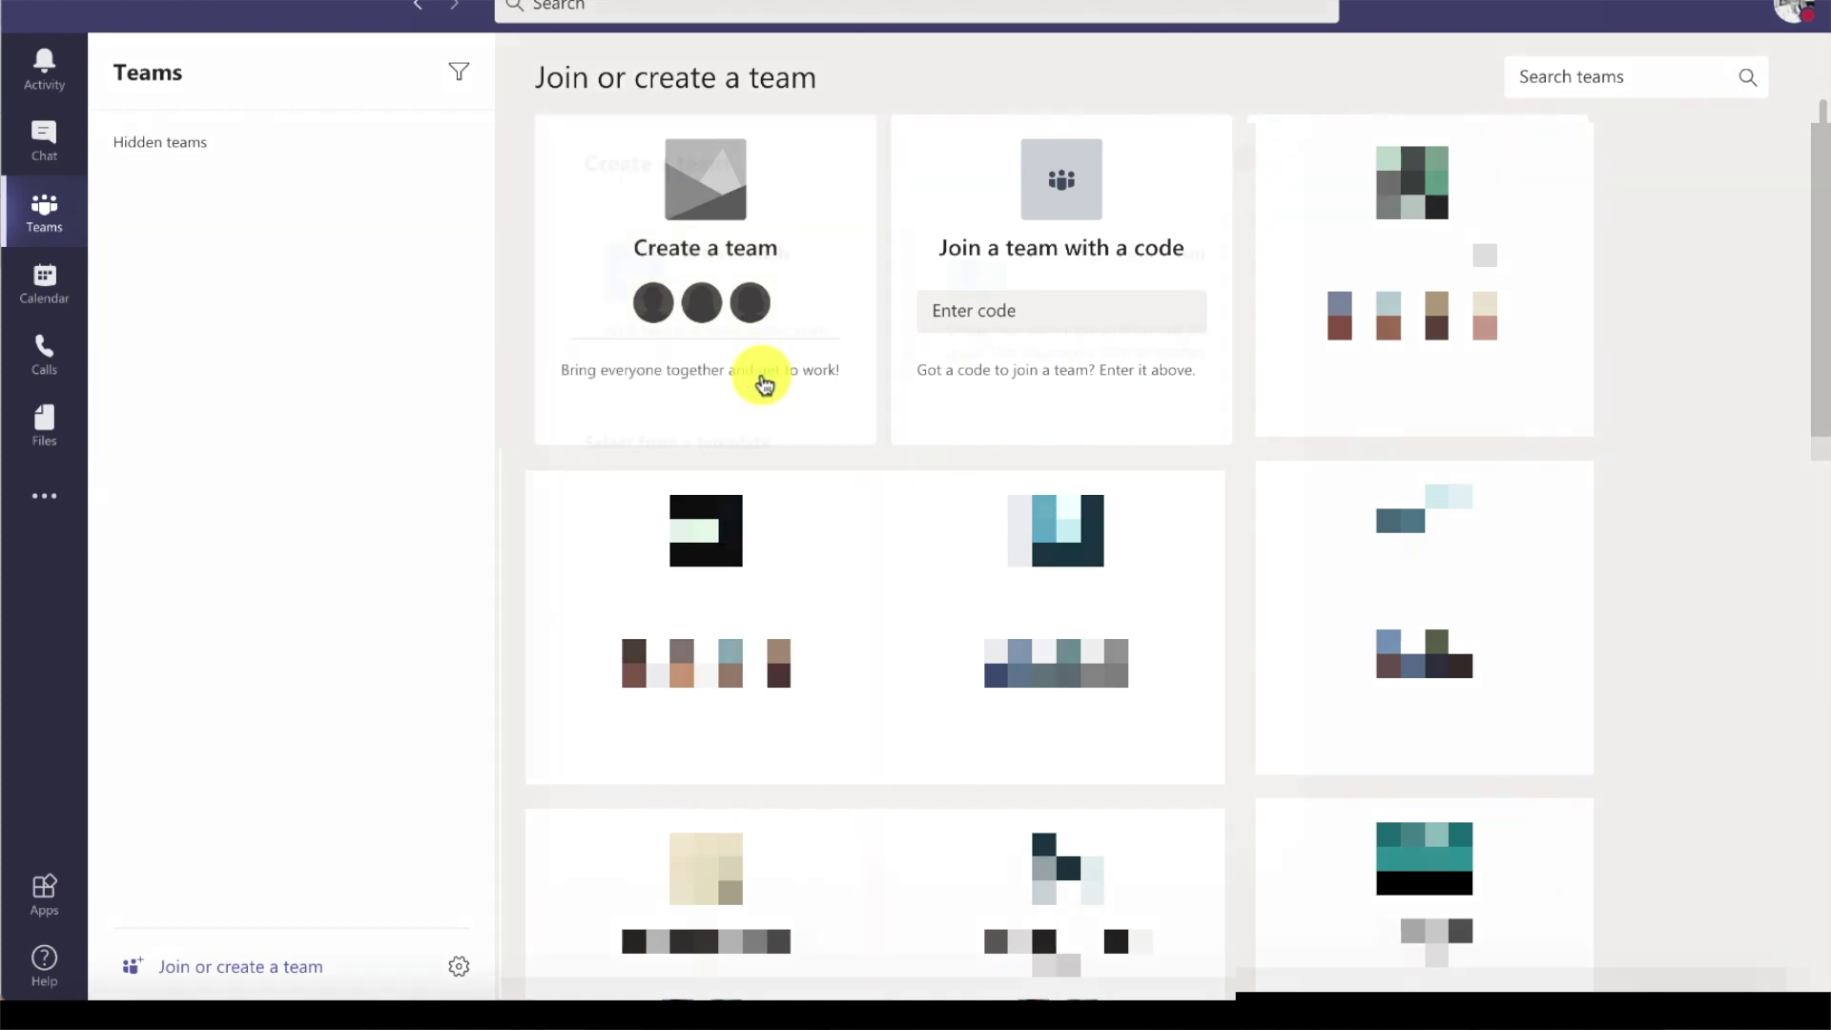
pyautogui.scroll(-5, 1248, 440)
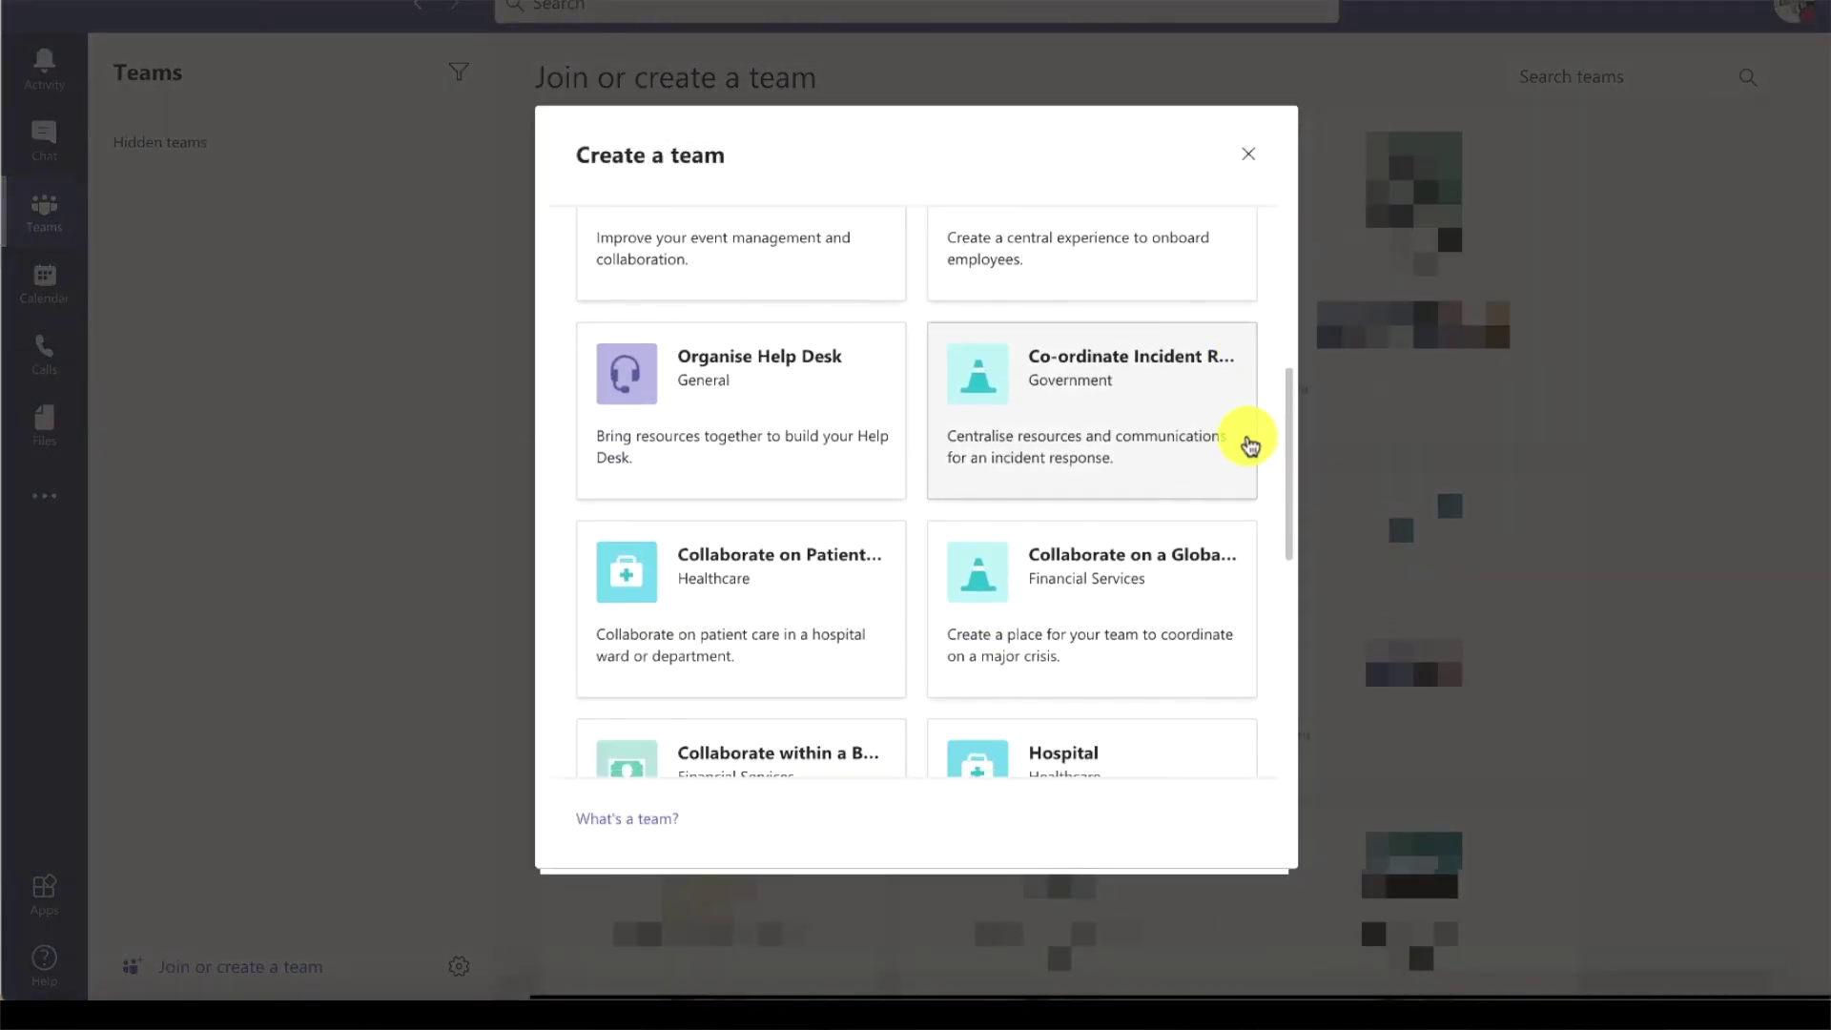
pyautogui.scroll(-5, 1250, 443)
pyautogui.scroll(10, 1249, 445)
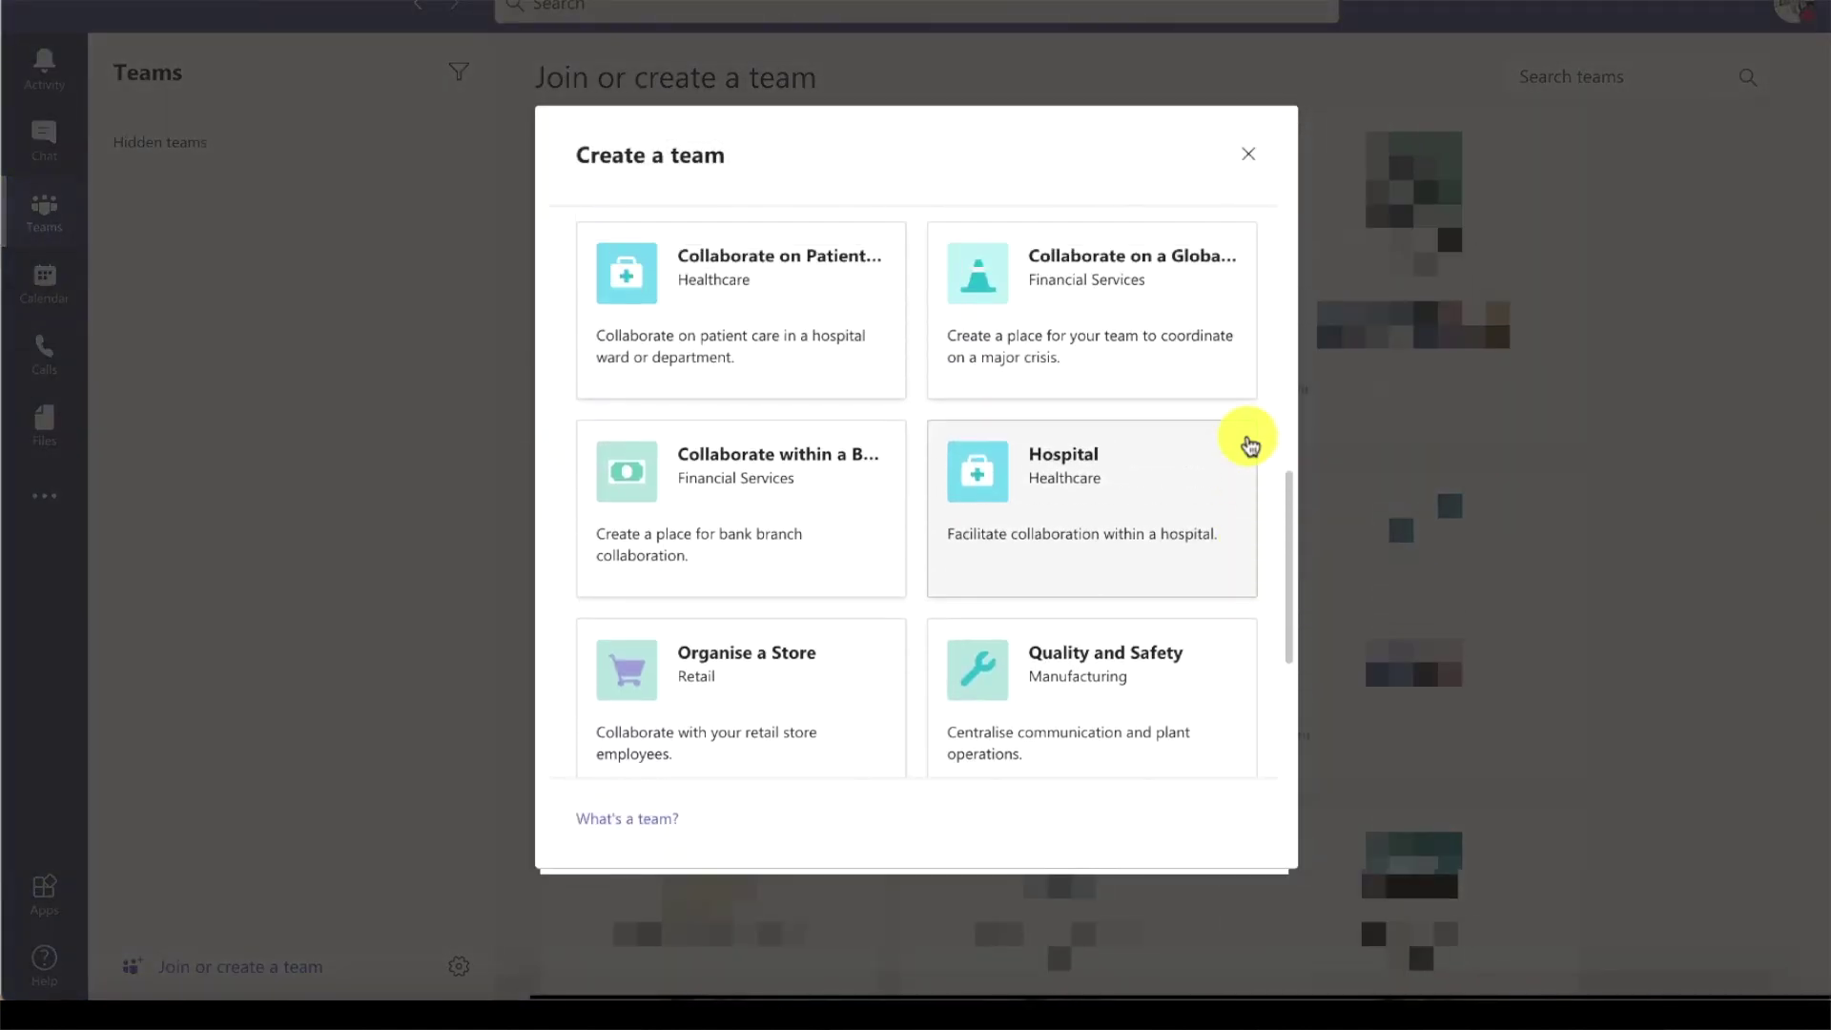
pyautogui.scroll(2, 1250, 444)
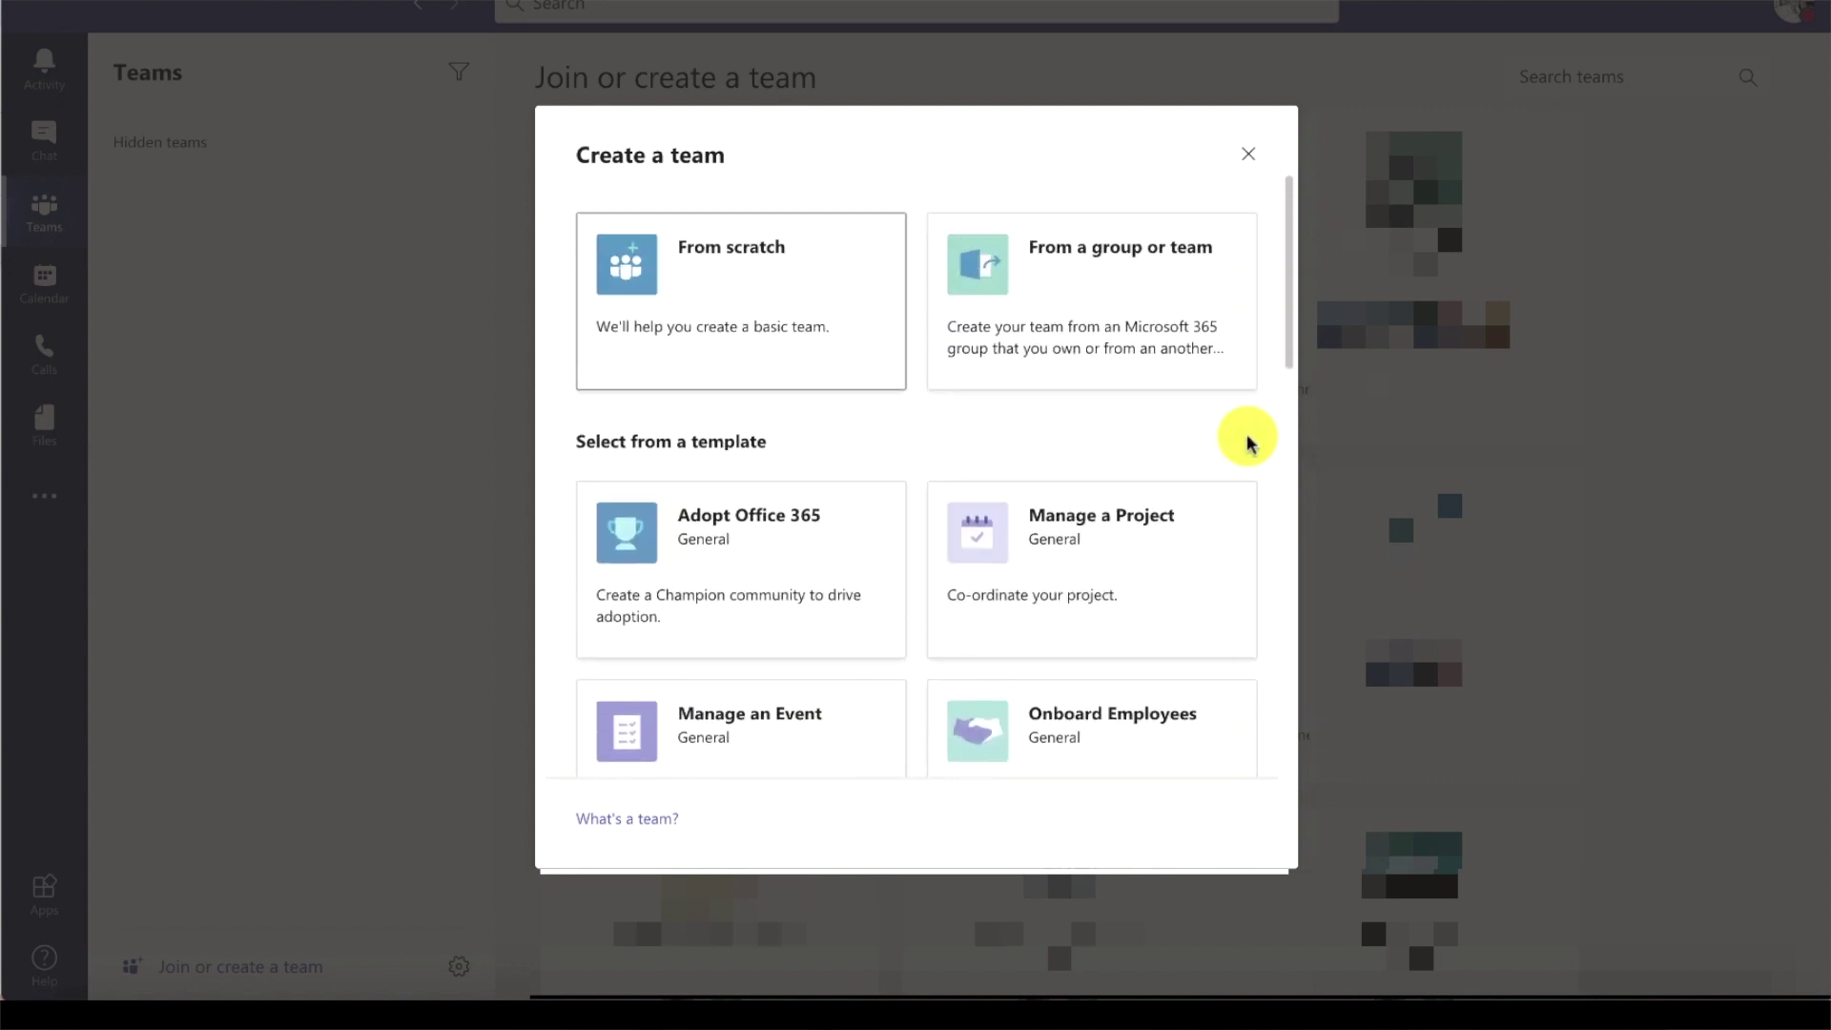
# Step: Start a private team from scratch named 'EA How To Marketing', described as a group for marketing and social media
pyautogui.click(868, 363)
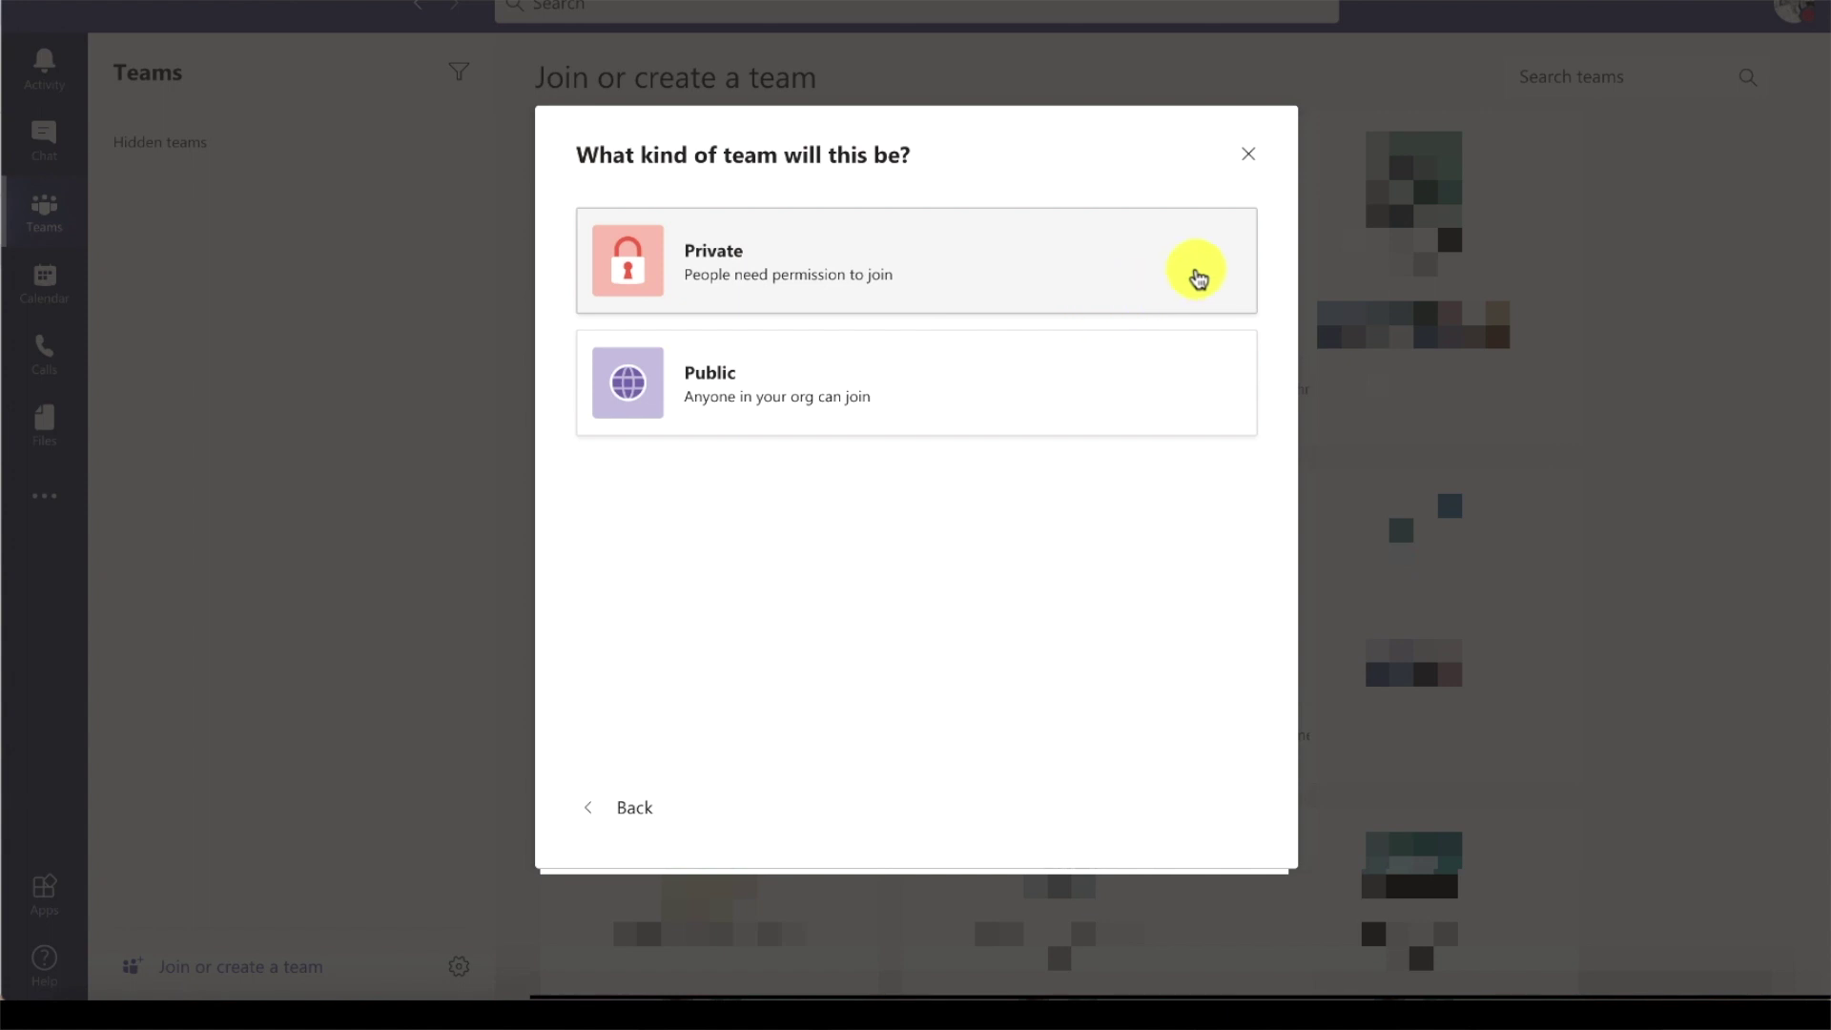
pyautogui.click(1197, 271)
pyautogui.write('EA How To Marketing')
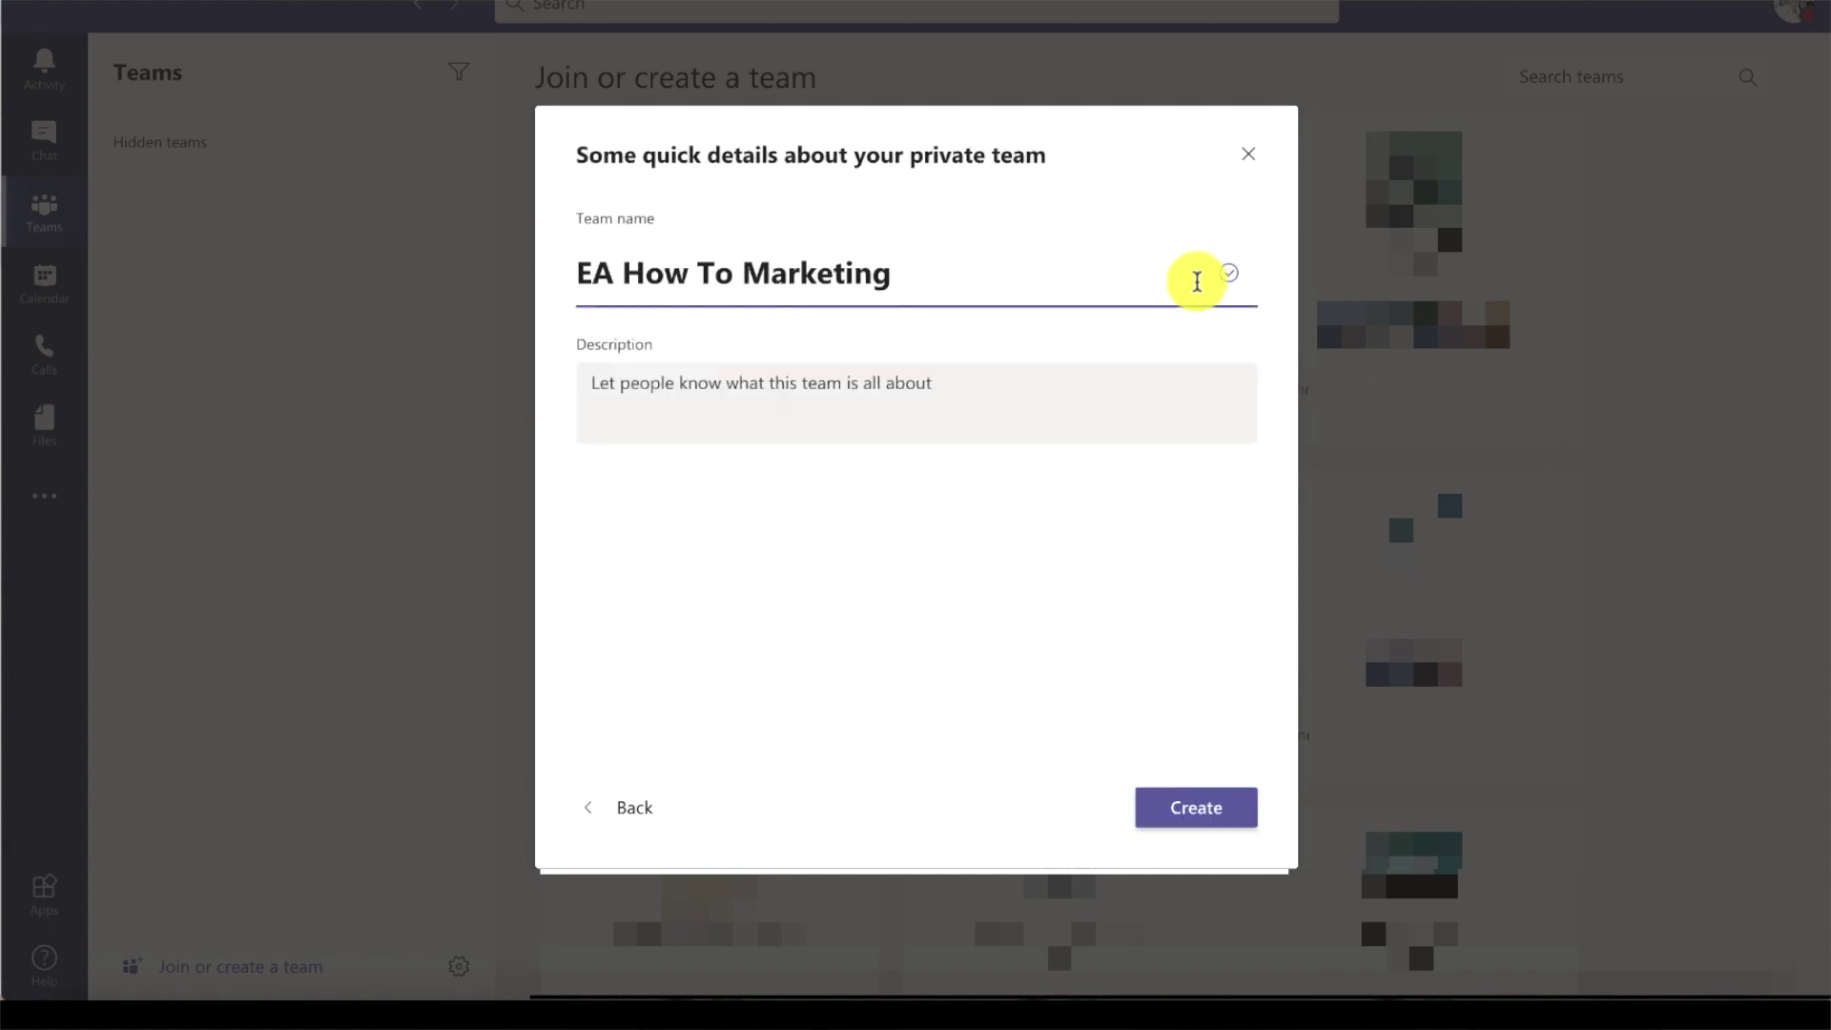
pyautogui.click(1156, 401)
pyautogui.write('A')
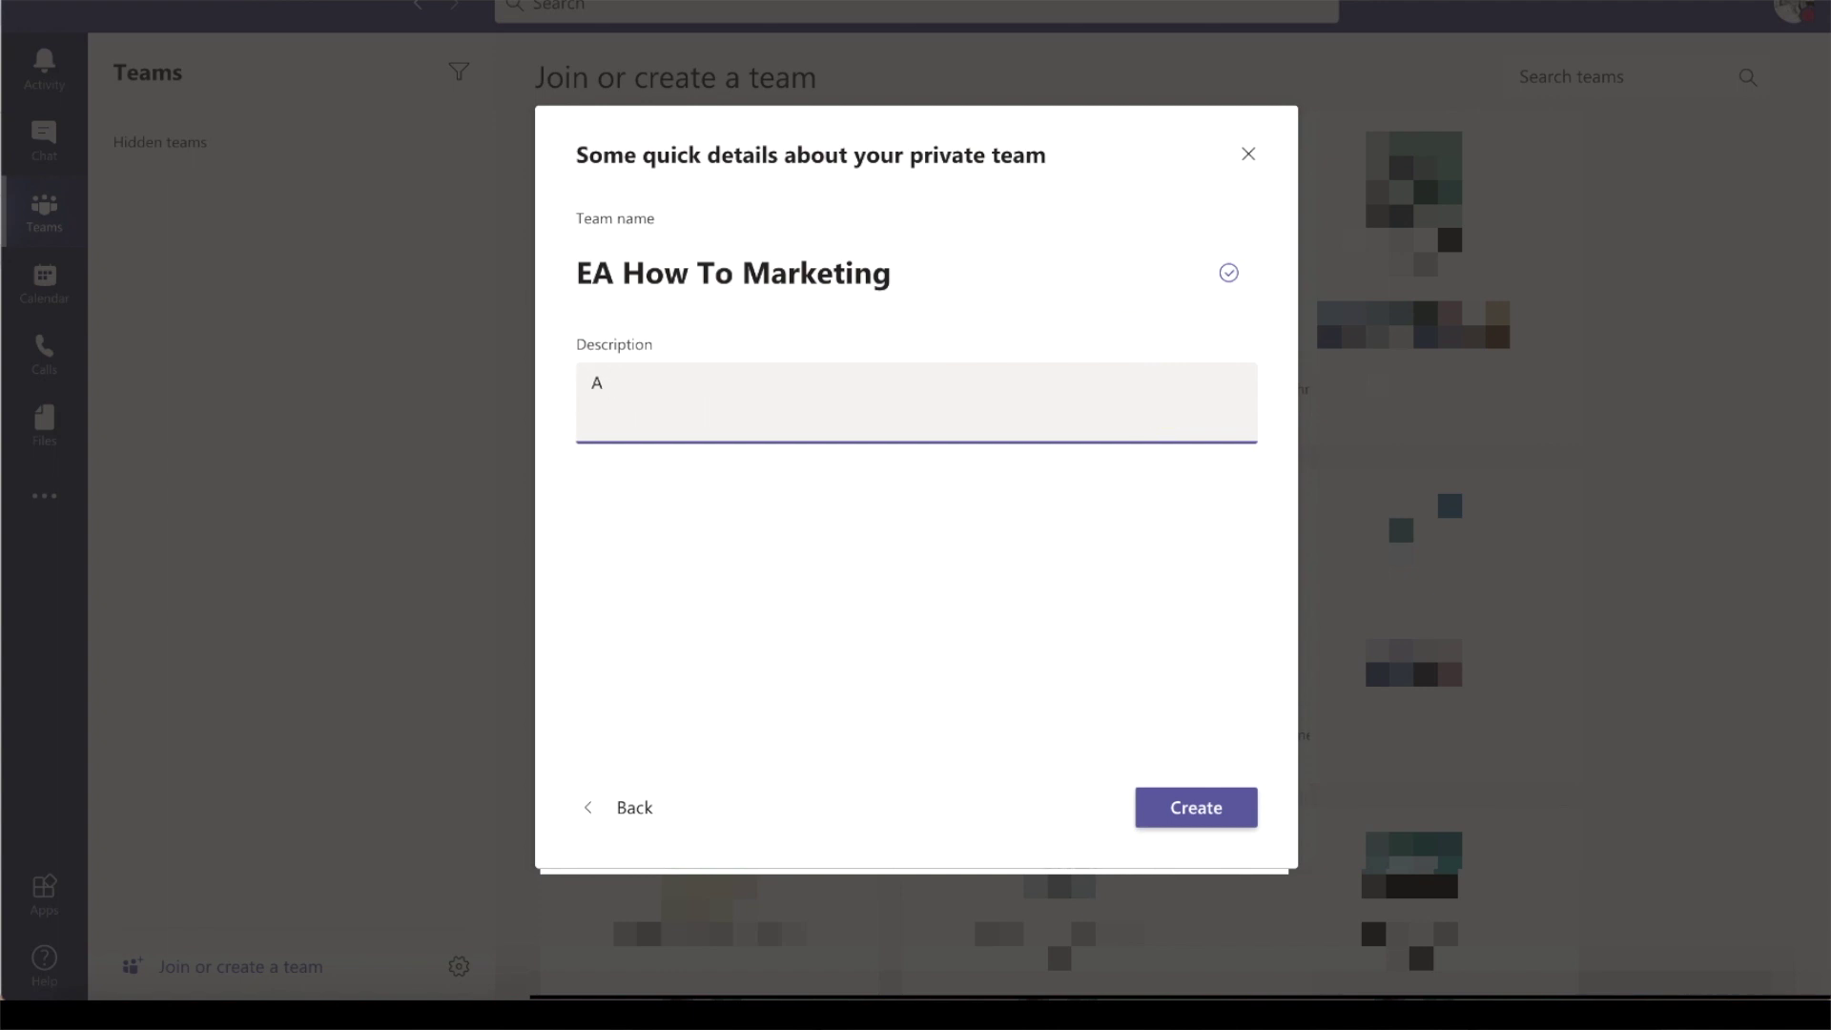
pyautogui.write(' Group to discuss all things ma')
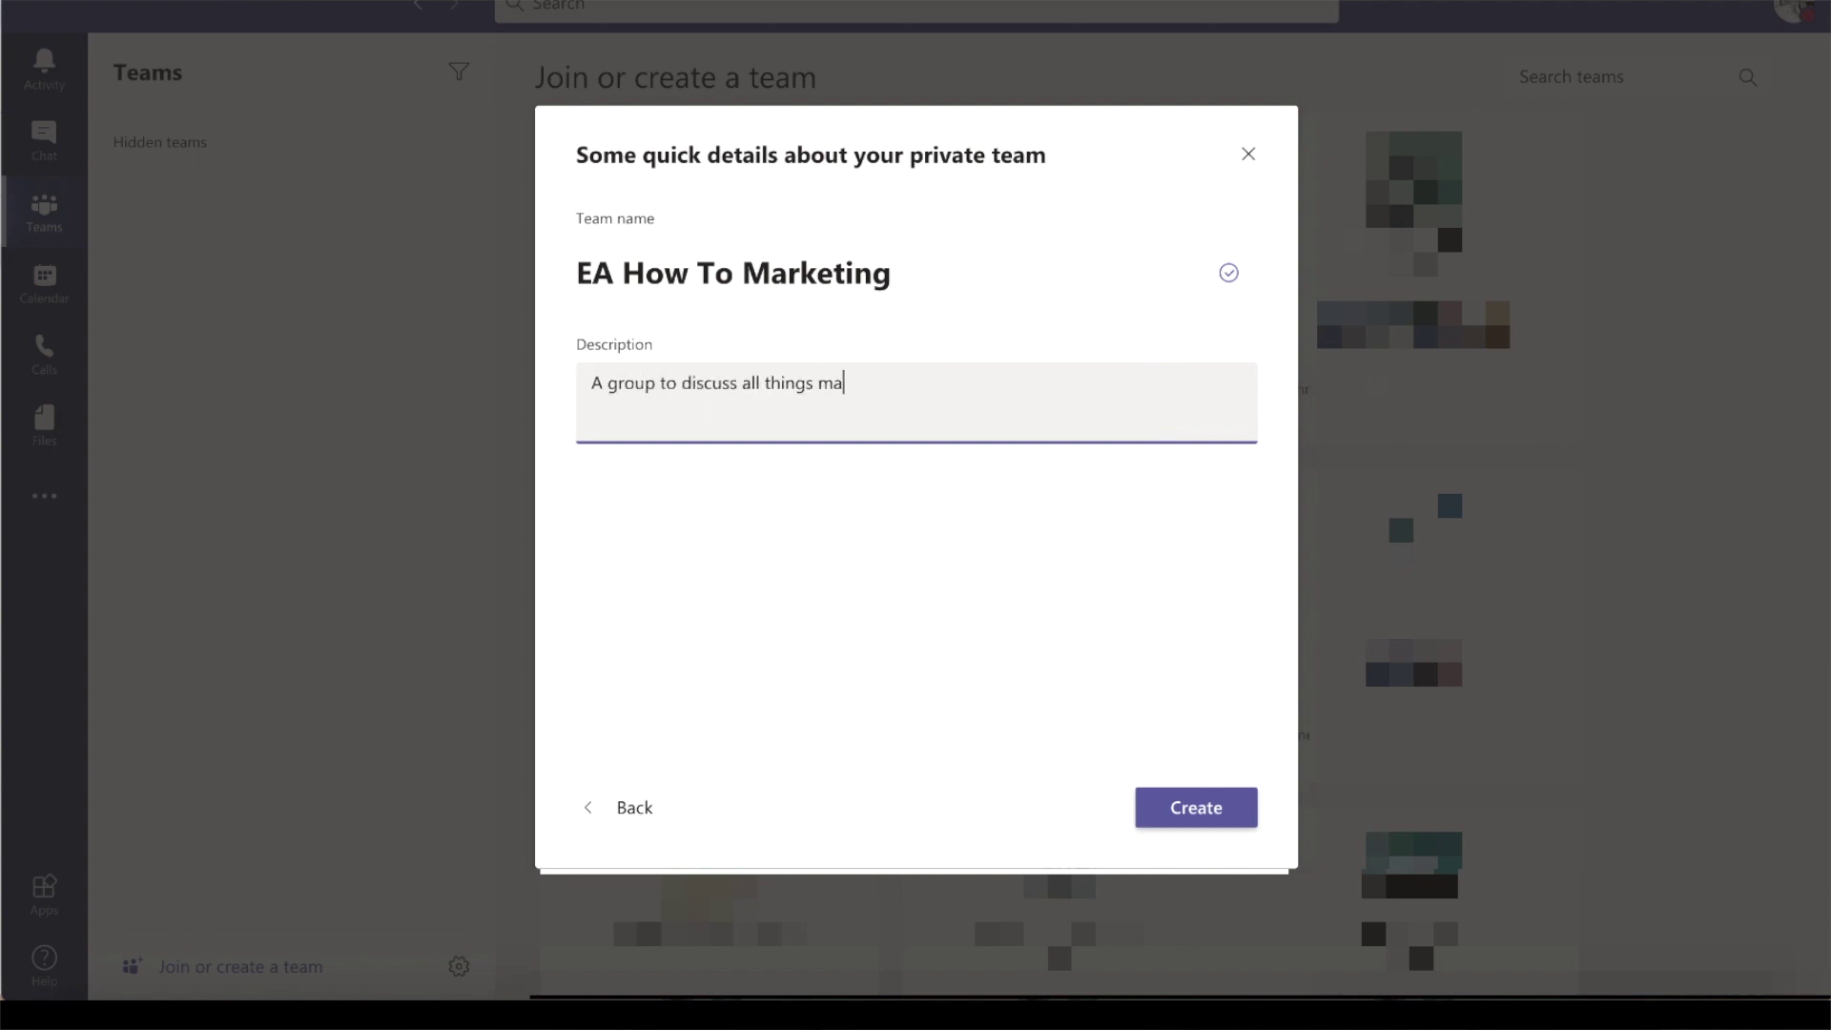
pyautogui.write('rketing and social media.')
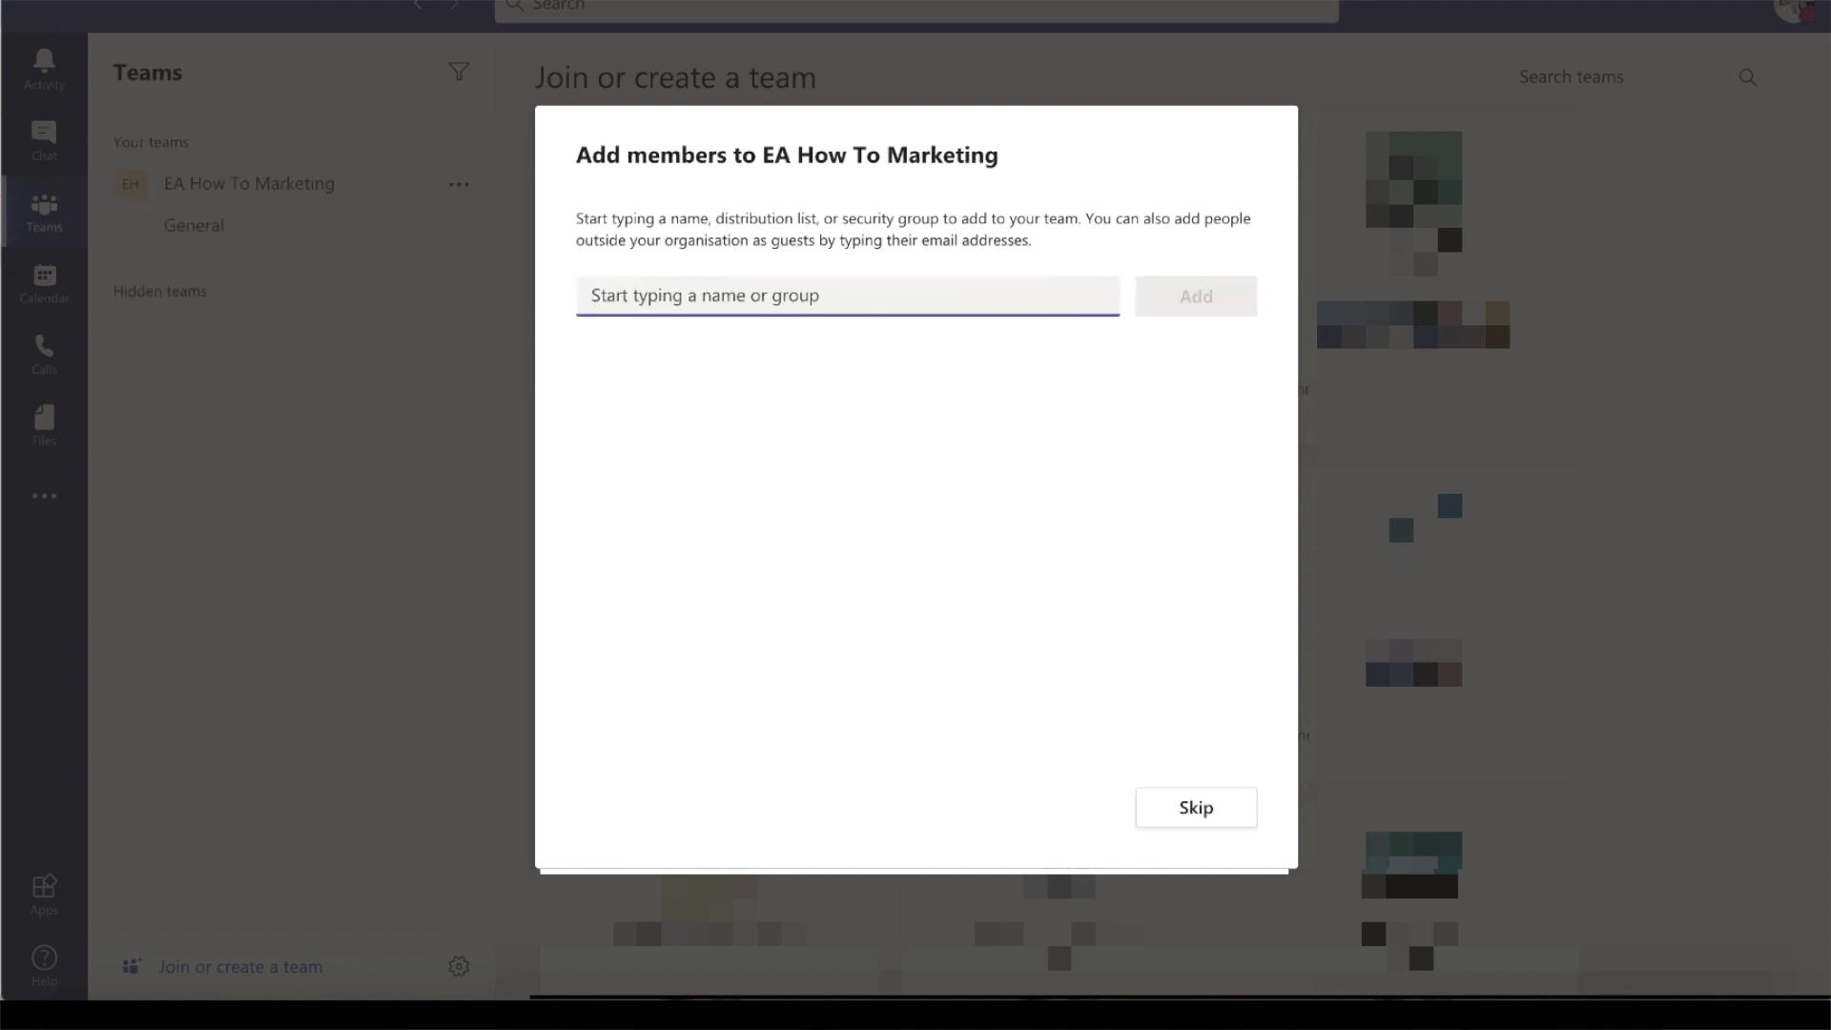
# Step: Add two suggested people as members of the new team
pyautogui.write('ali')
pyautogui.click(981, 360)
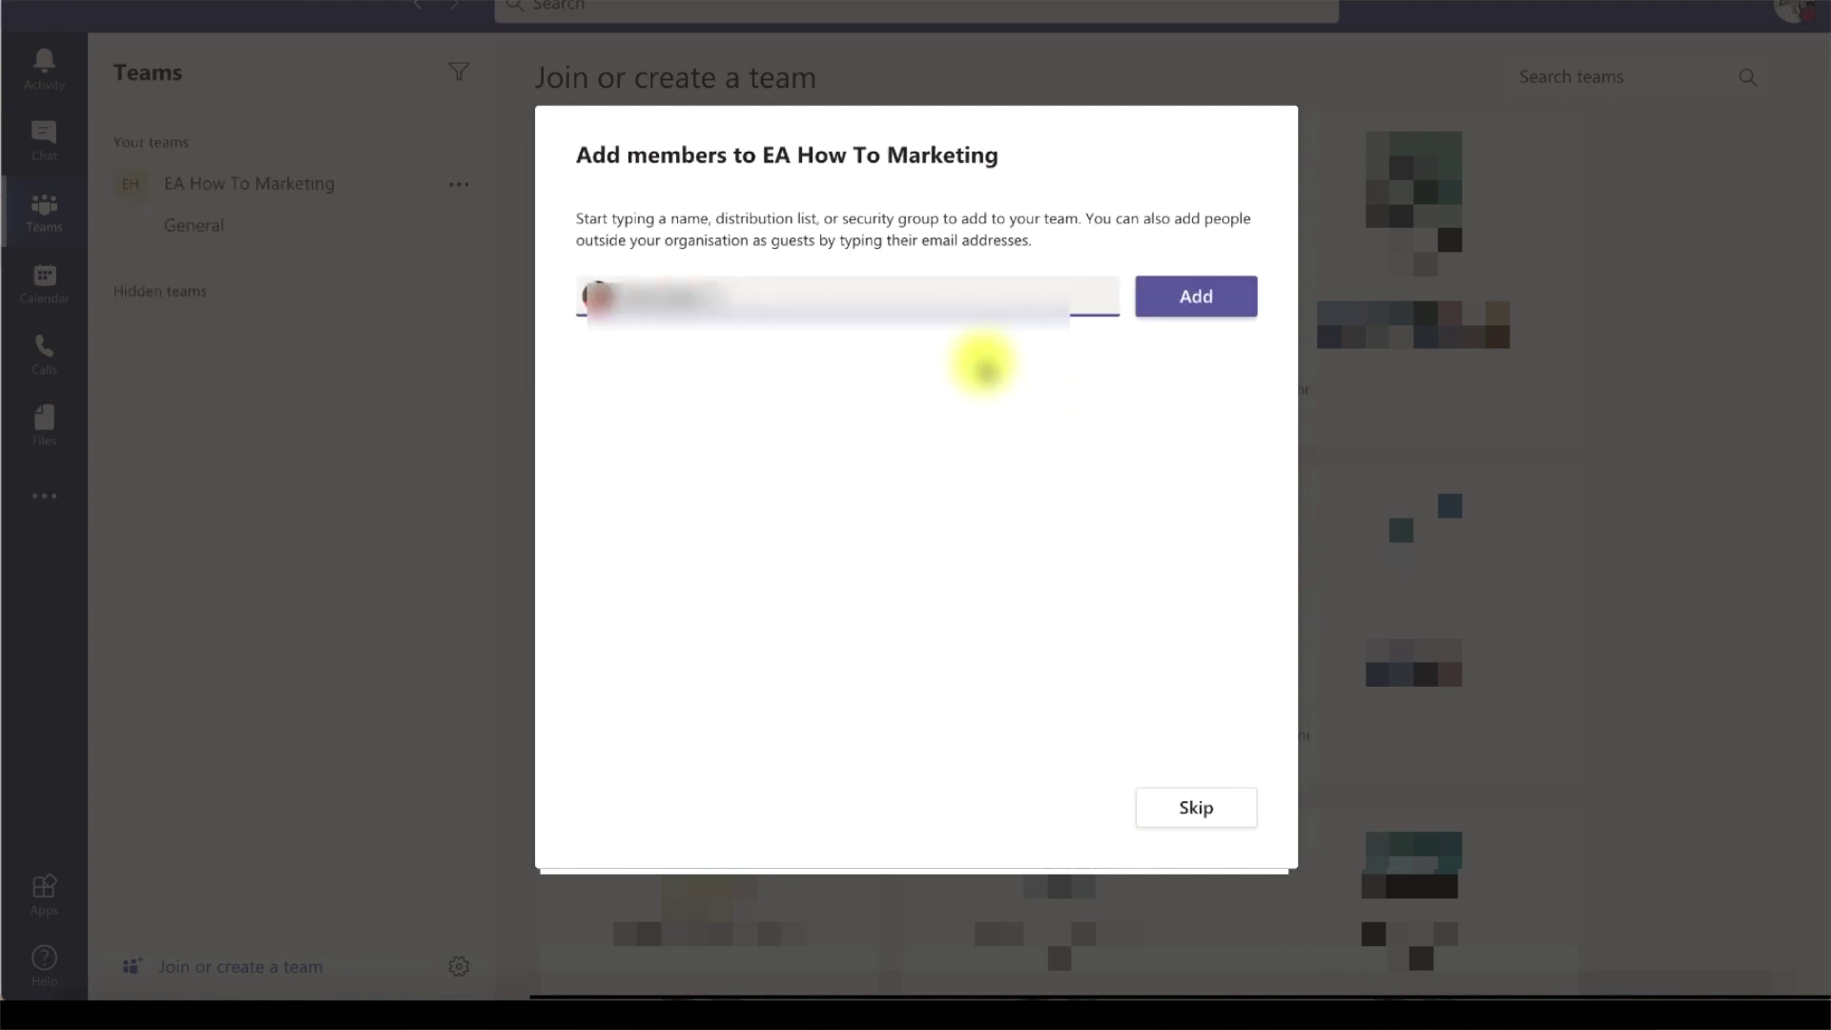
pyautogui.write('ka')
pyautogui.click(982, 360)
pyautogui.click(1196, 296)
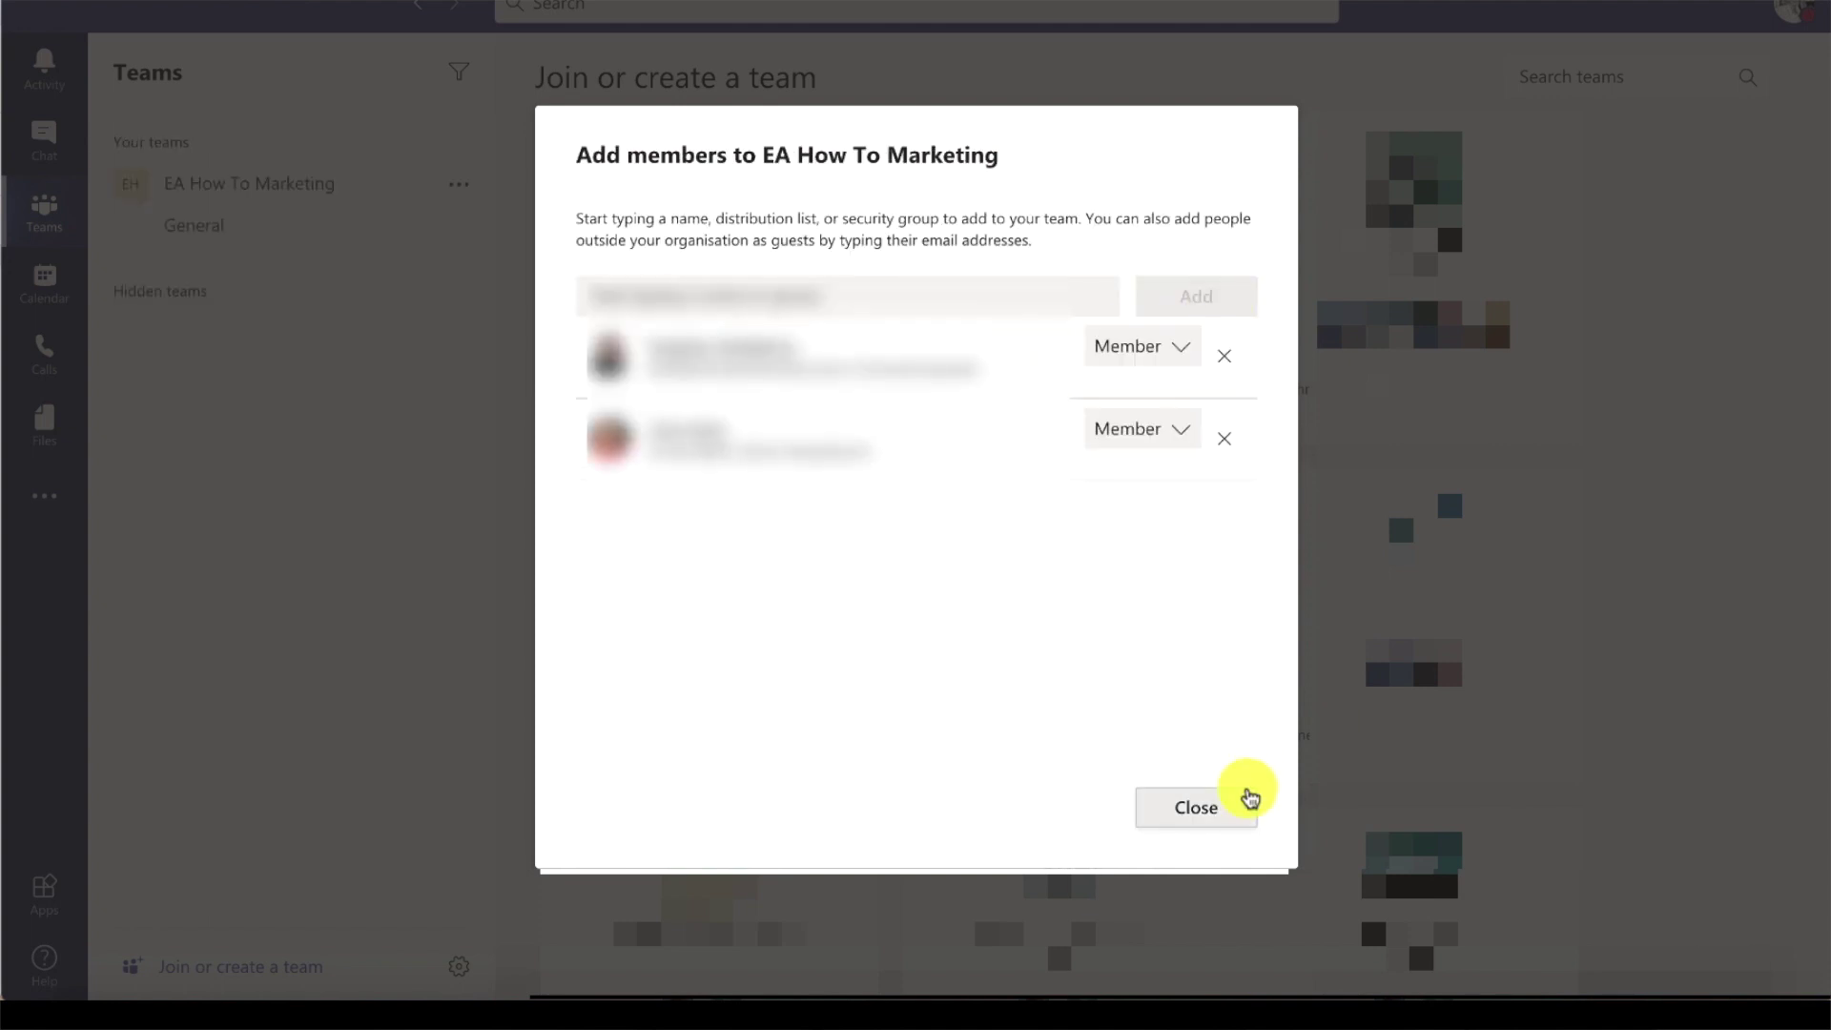
pyautogui.click(1186, 433)
pyautogui.click(1191, 437)
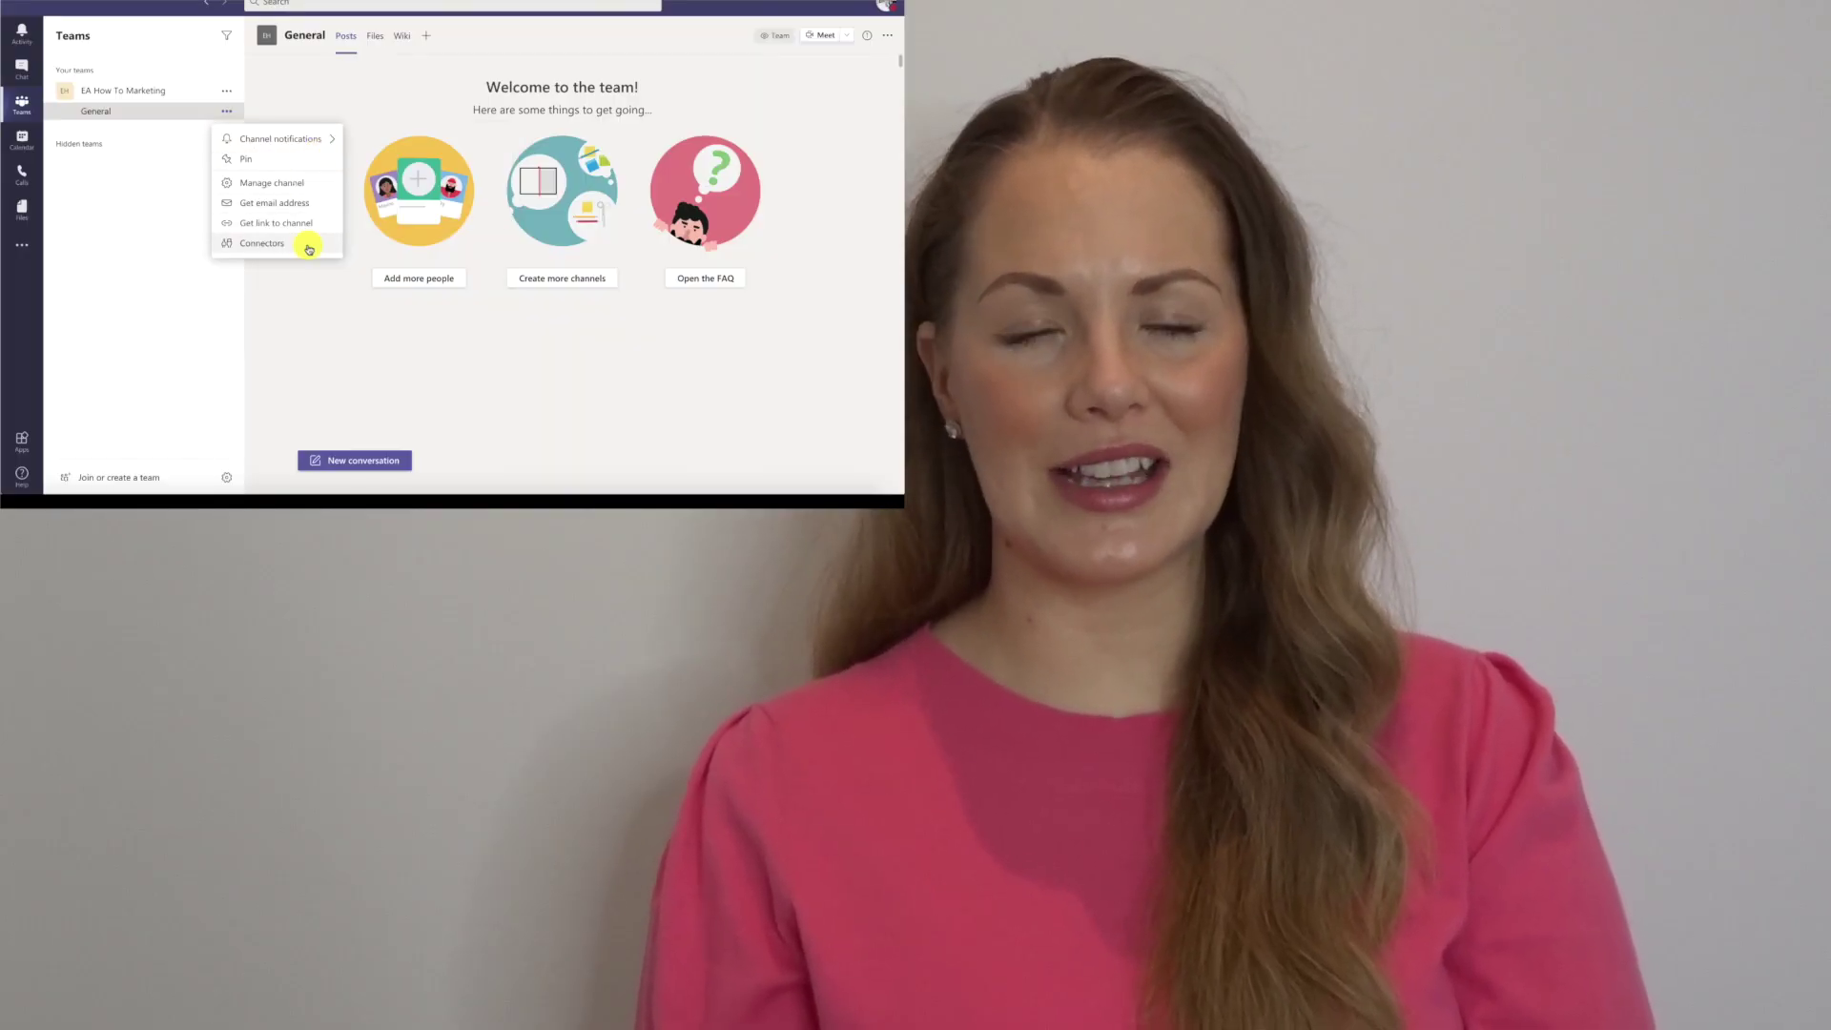
# Step: Add a standard 'YouTube' channel that is automatically shown in everyone's channel list
pyautogui.click(188, 152)
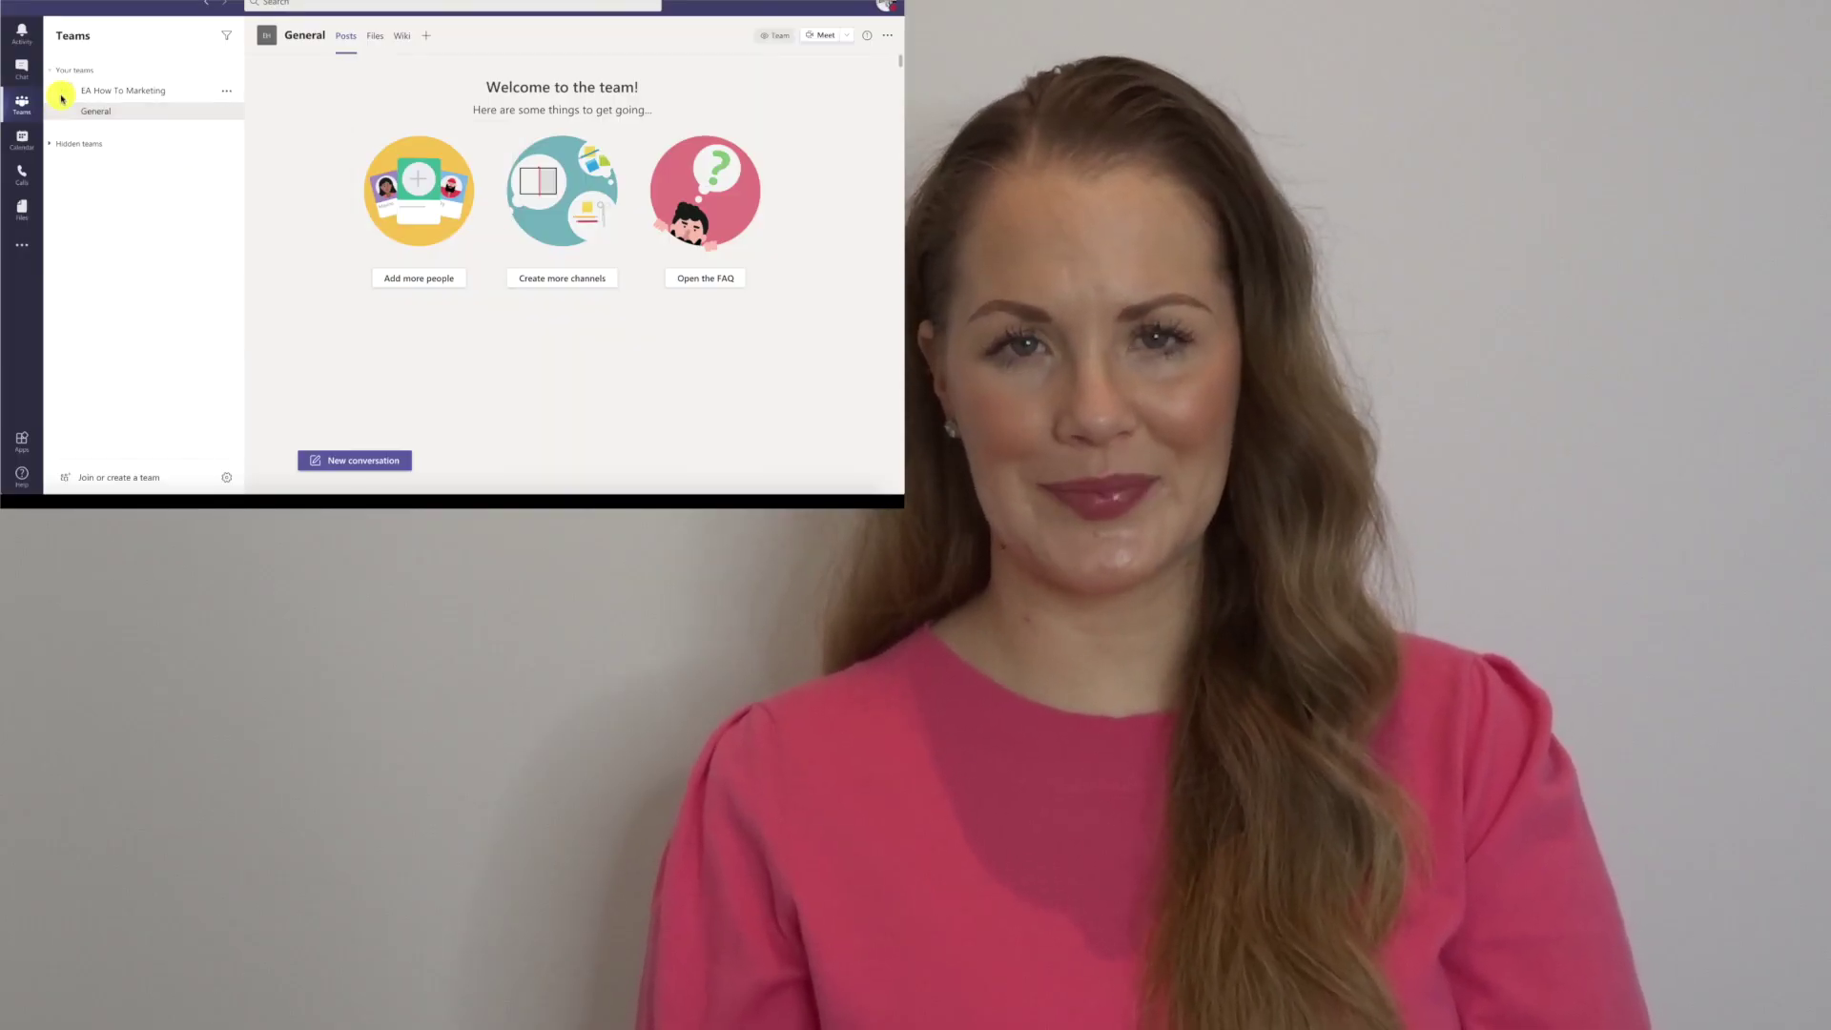
pyautogui.click(227, 91)
pyautogui.click(264, 169)
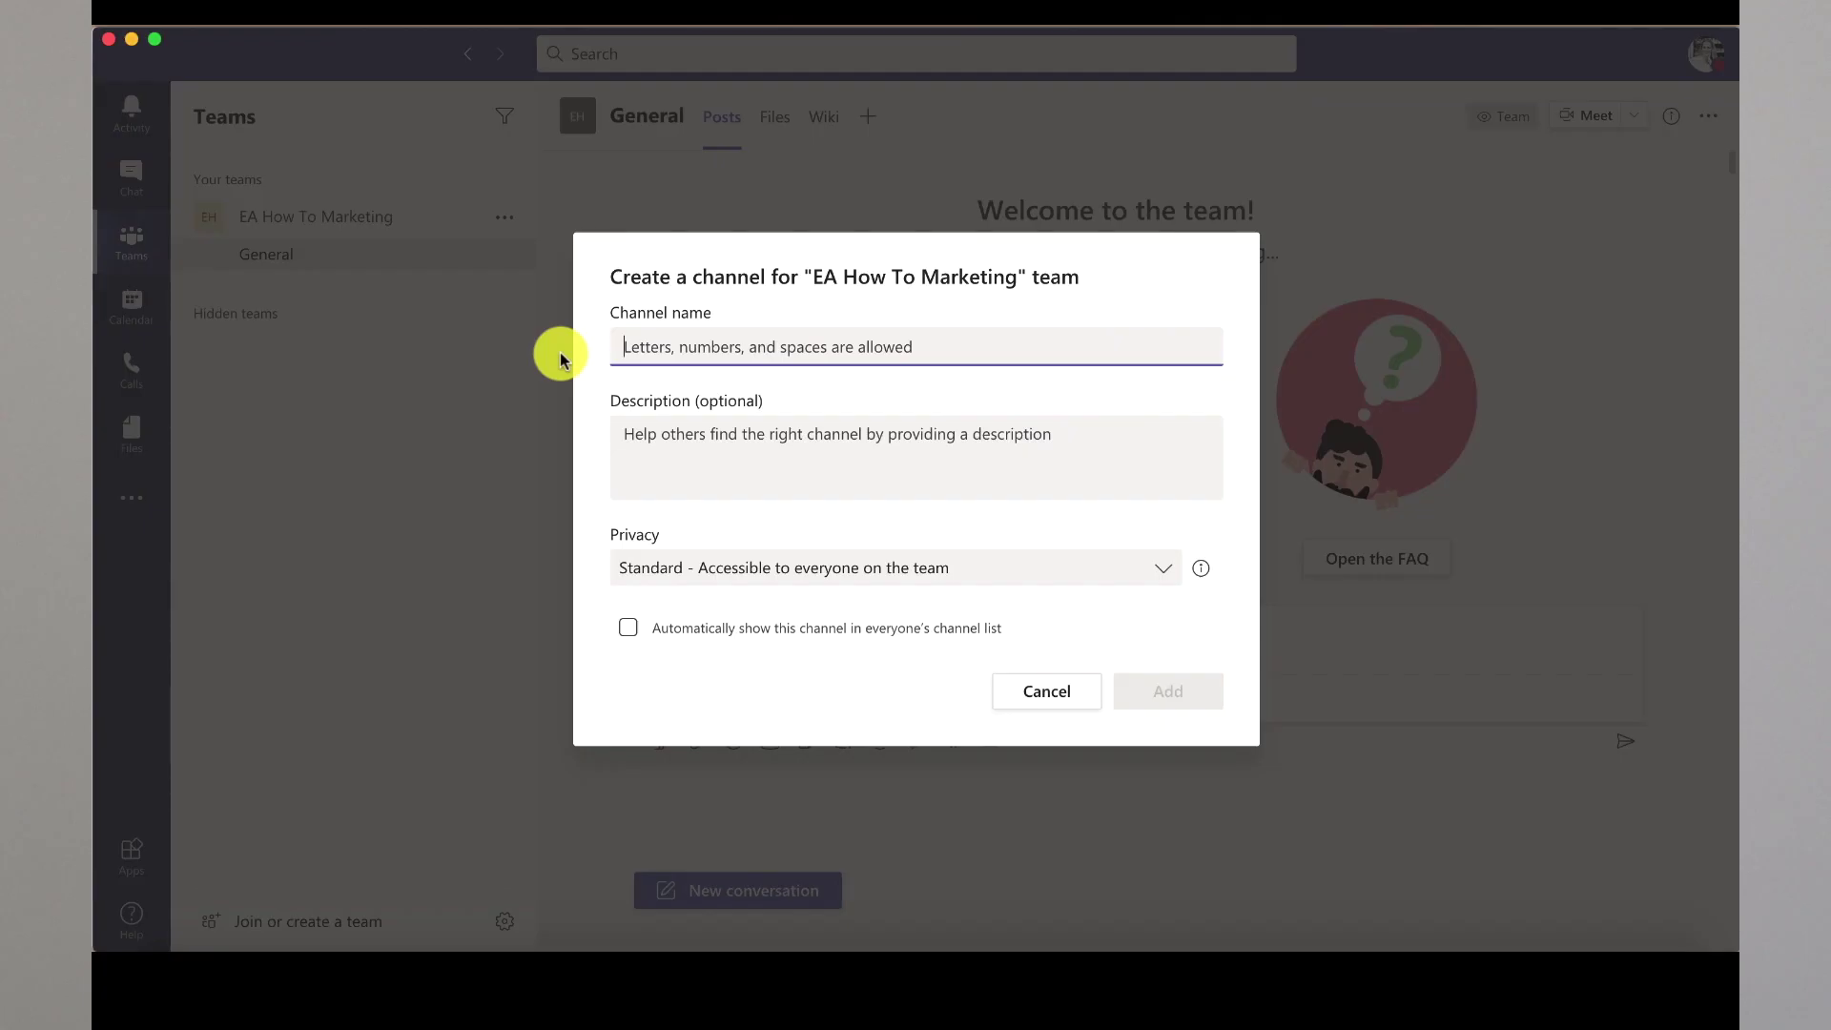
pyautogui.write('YouTube')
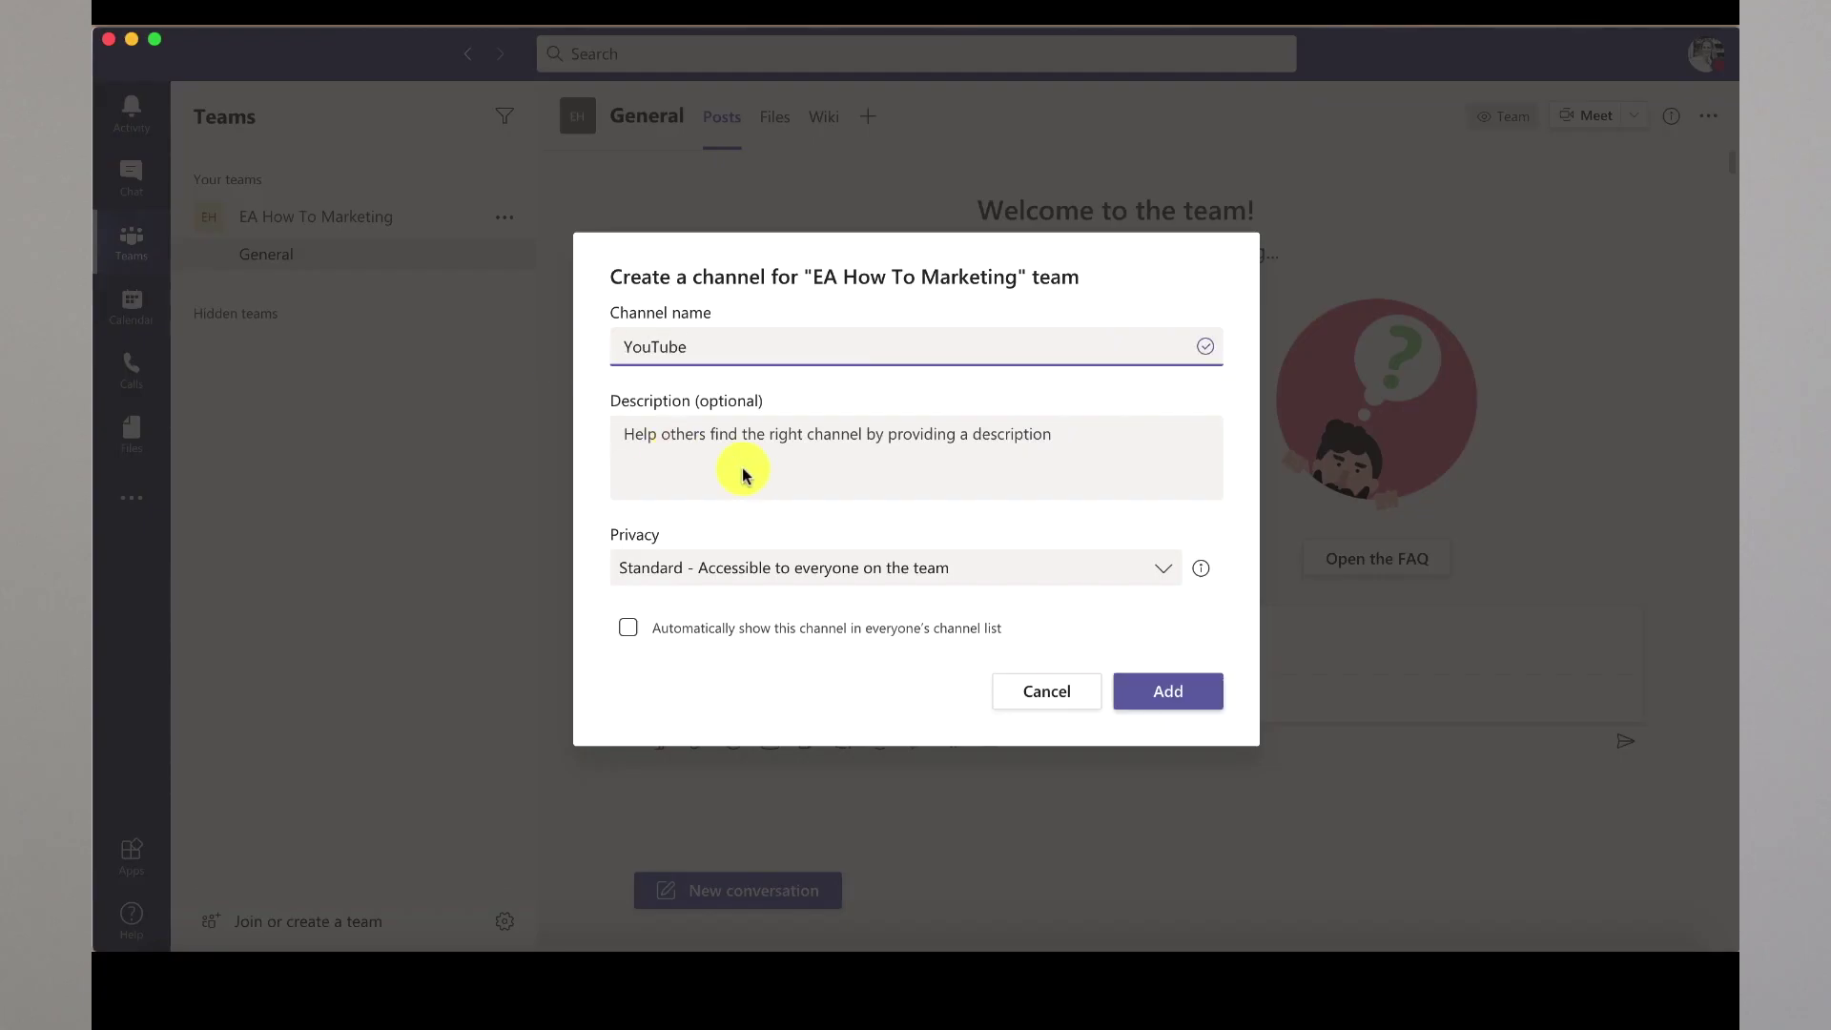
pyautogui.click(1157, 568)
pyautogui.click(1090, 641)
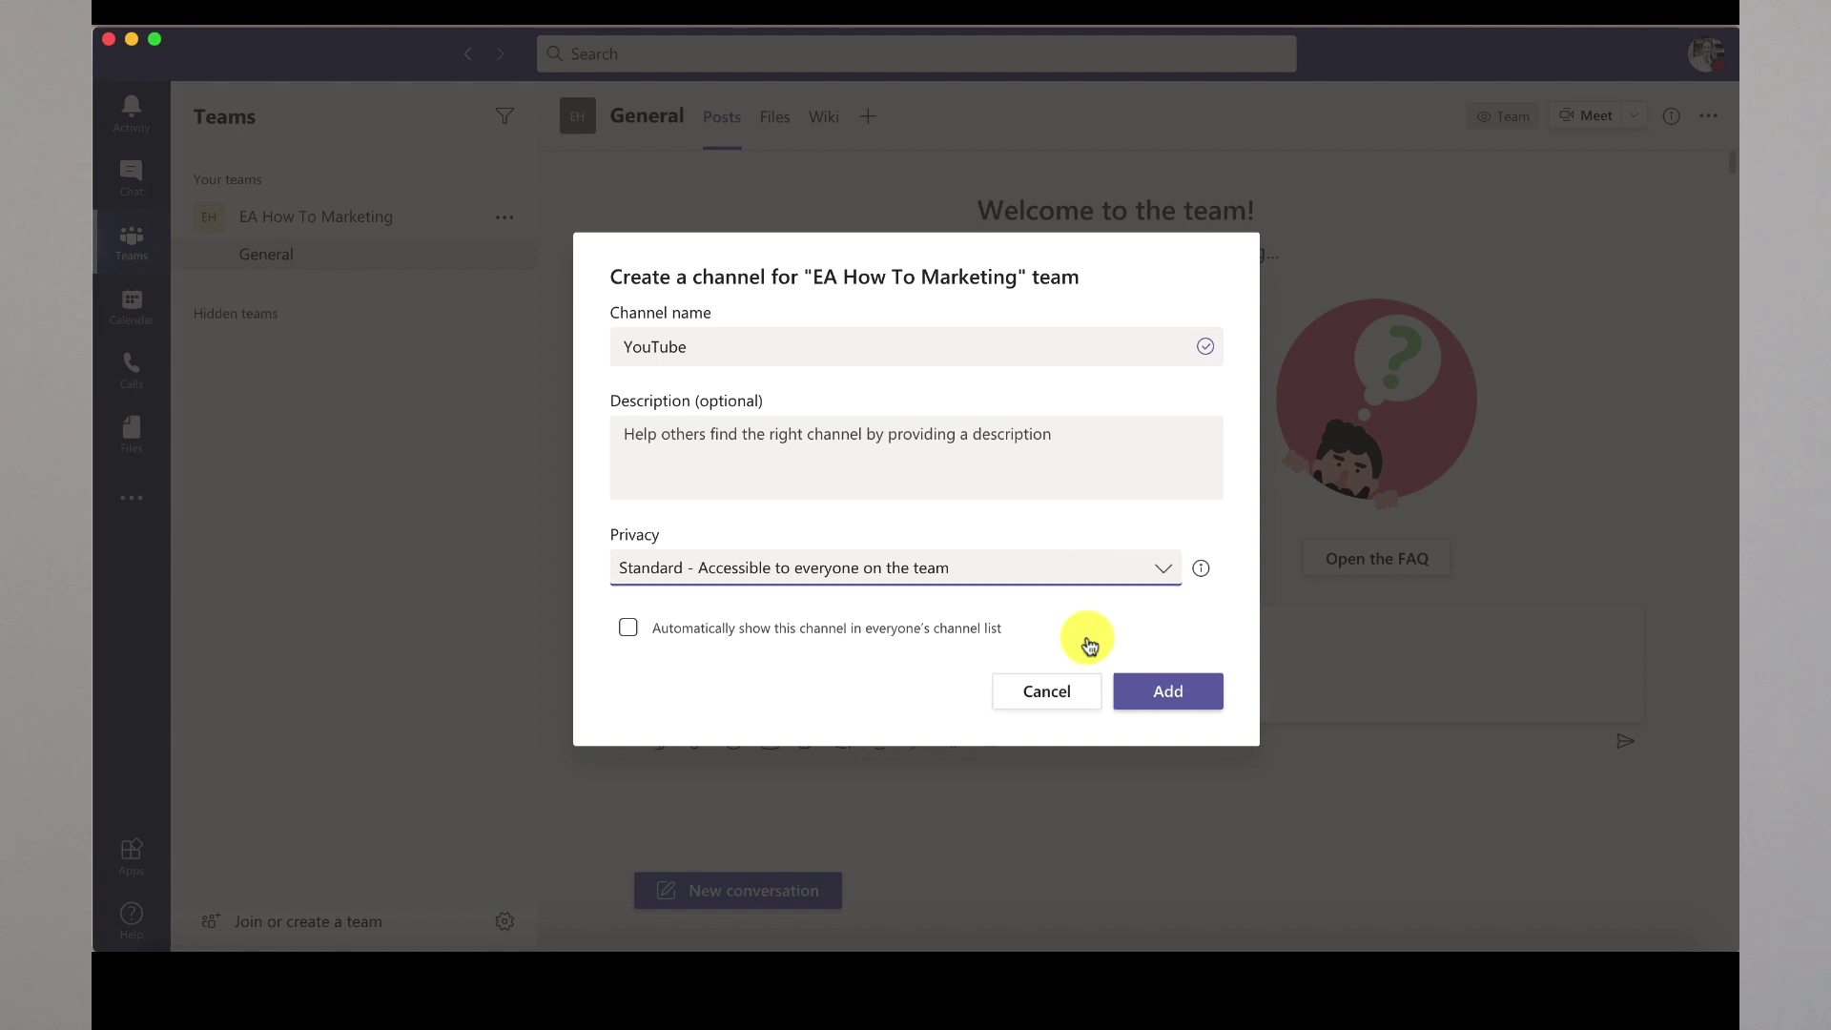
pyautogui.click(628, 628)
pyautogui.click(1193, 692)
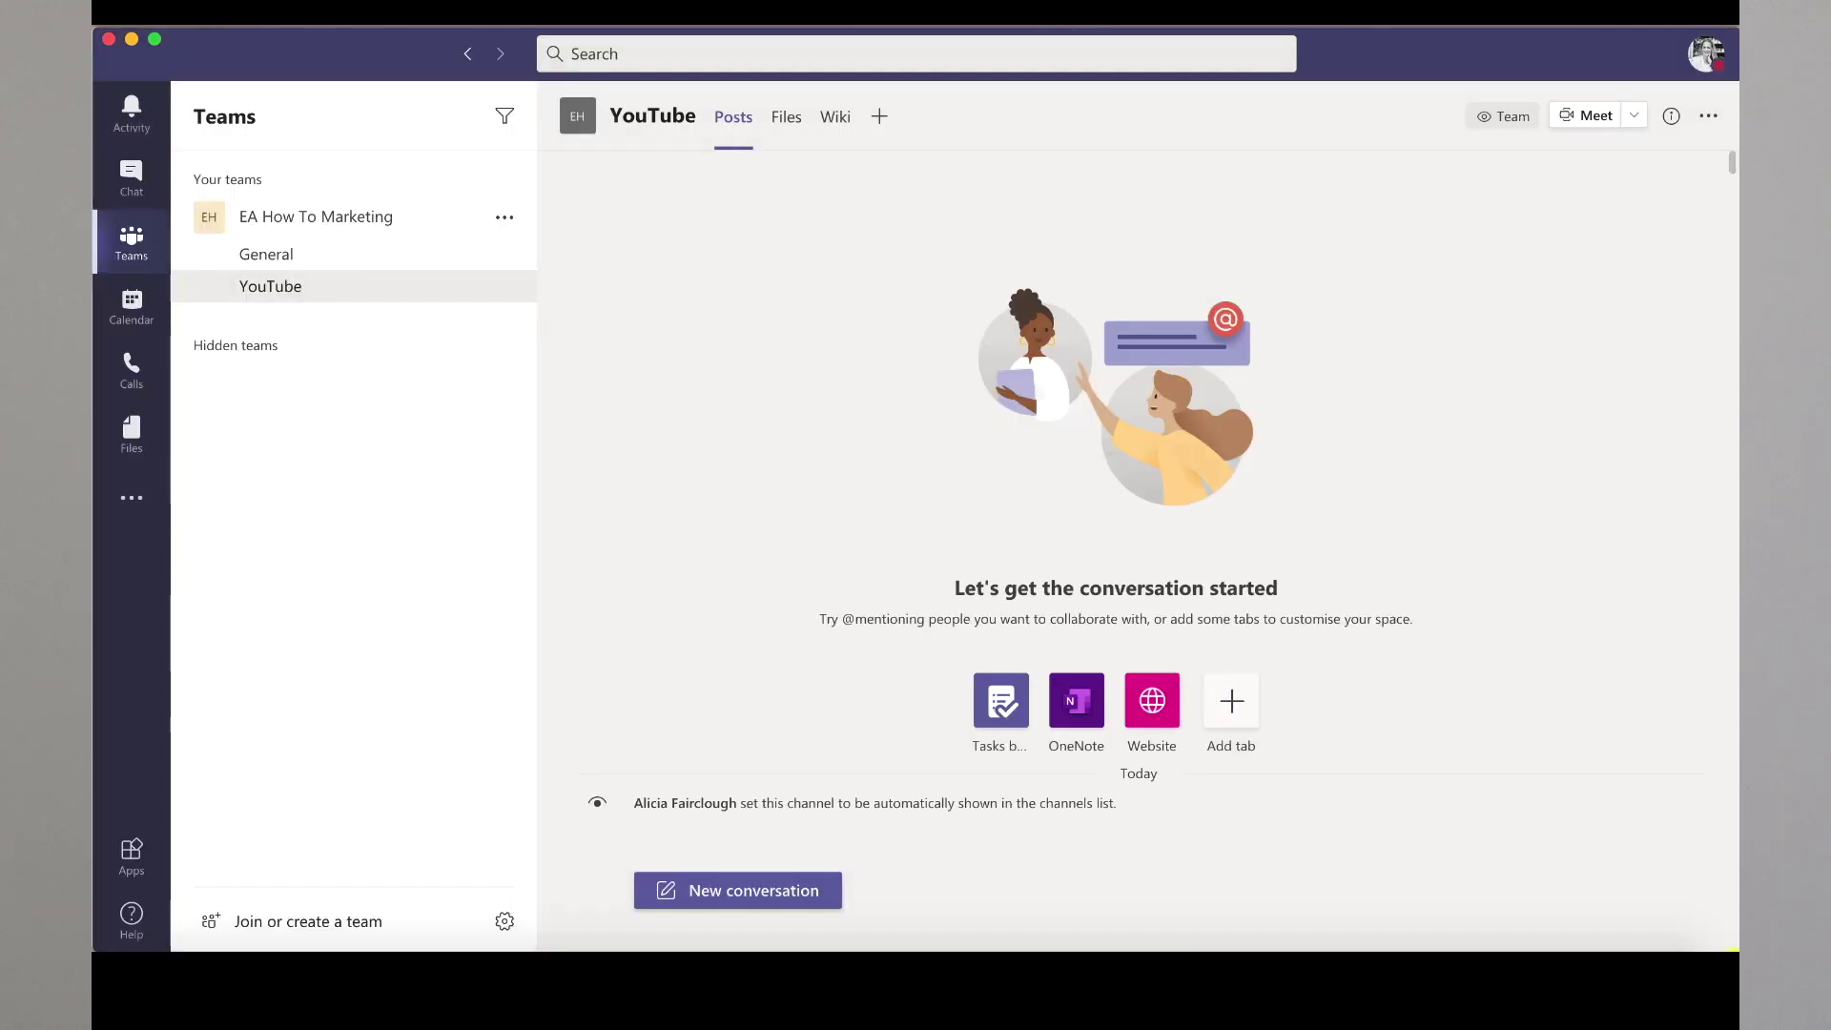
# Step: Add a private 'Budget' channel with one suggested person as its member
pyautogui.click(505, 217)
pyautogui.click(573, 354)
pyautogui.write('Budget')
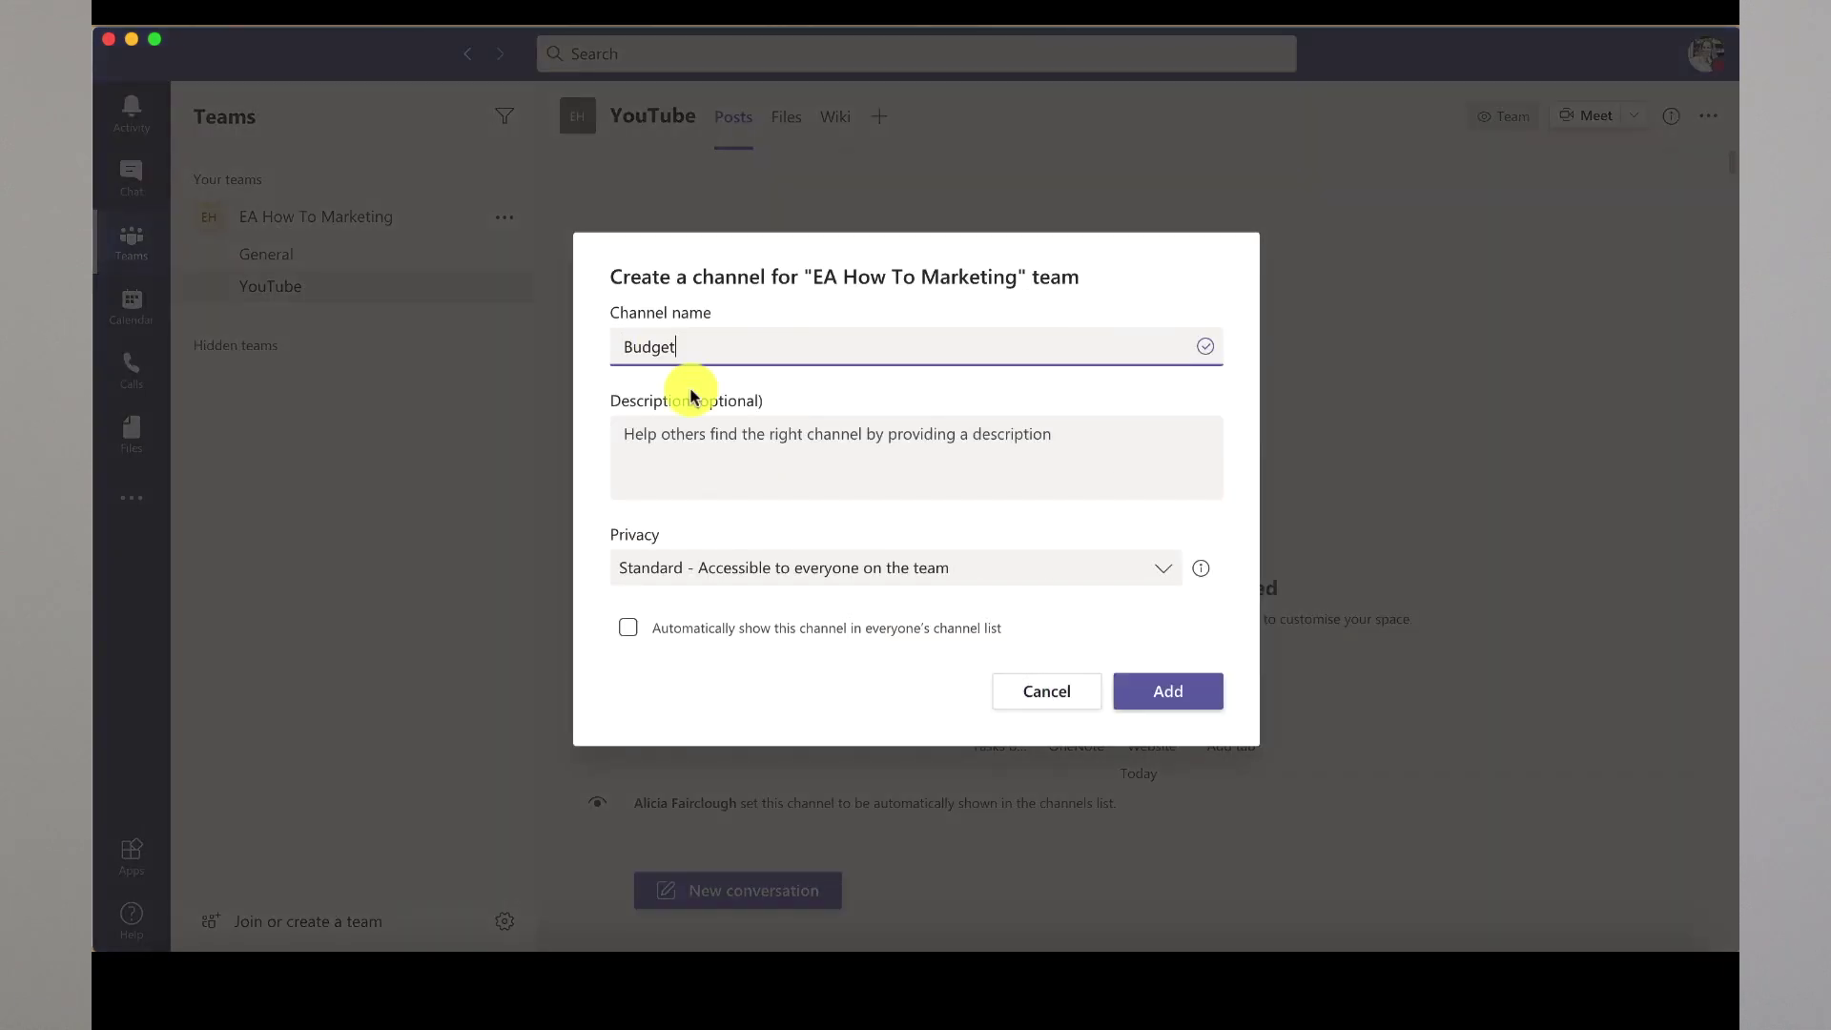
pyautogui.click(954, 568)
pyautogui.click(1055, 679)
pyautogui.click(1196, 692)
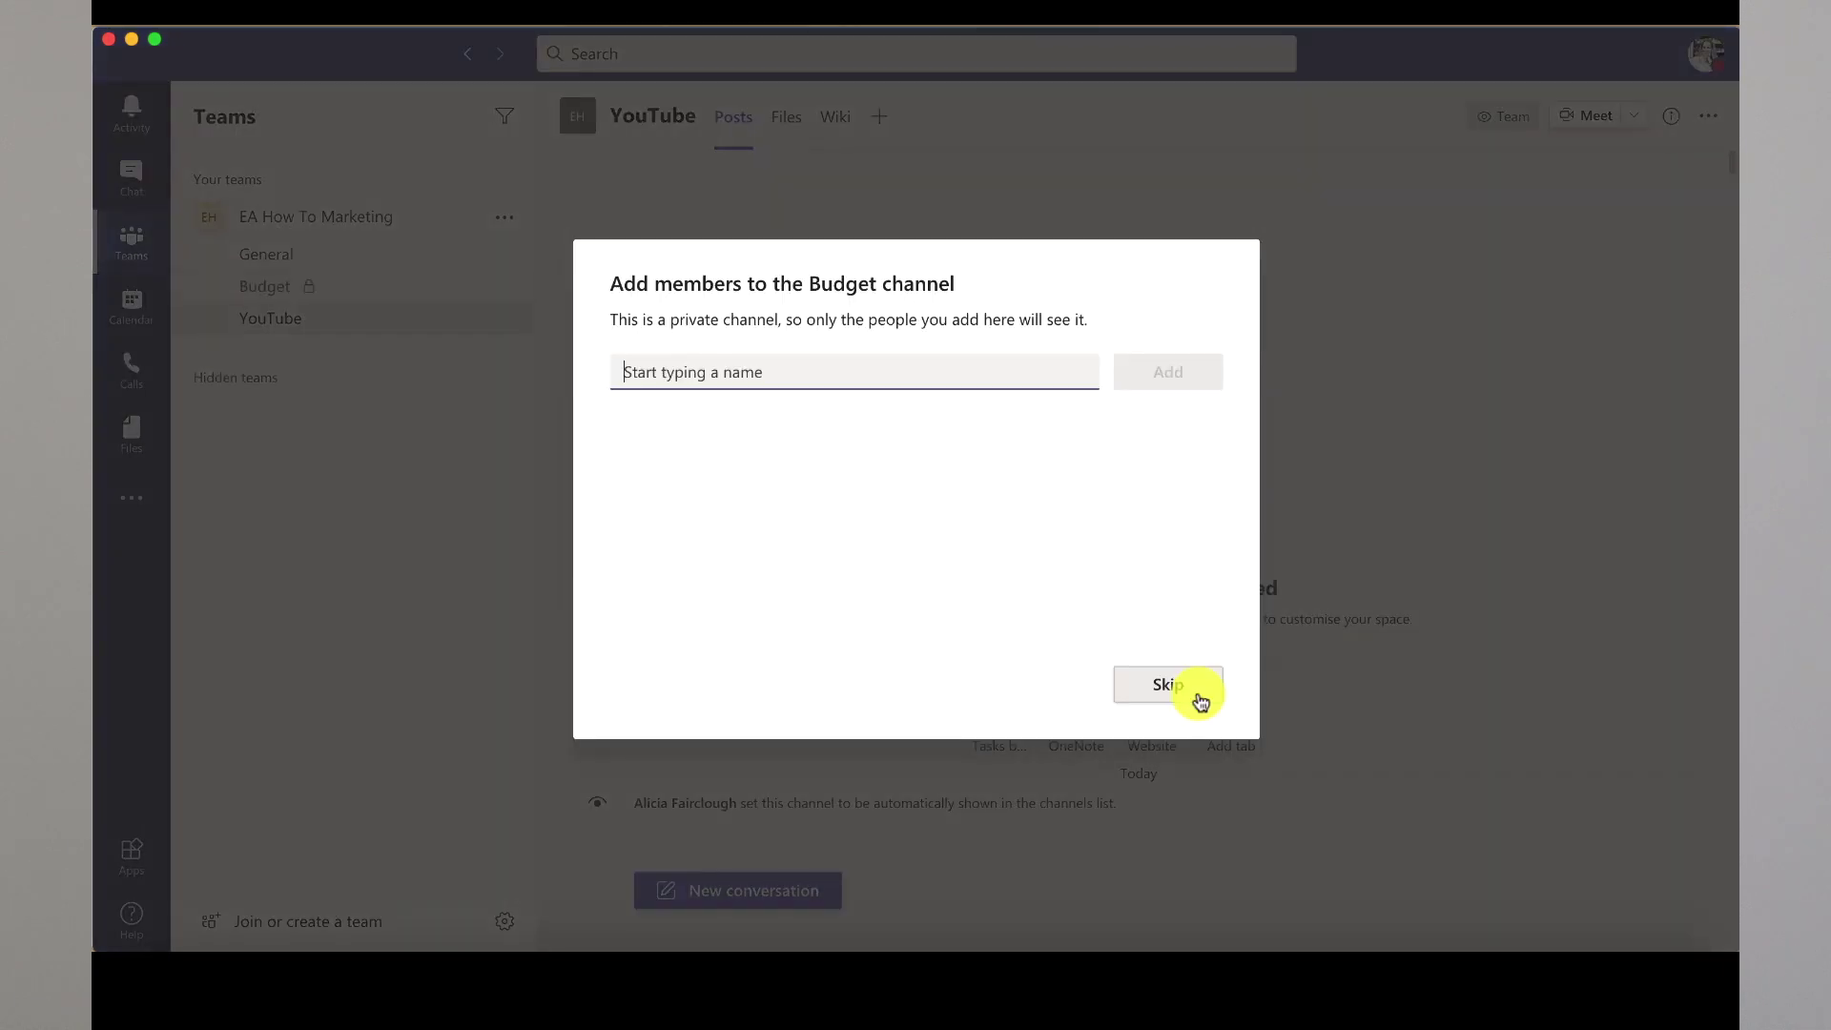
pyautogui.click(969, 431)
pyautogui.click(1193, 374)
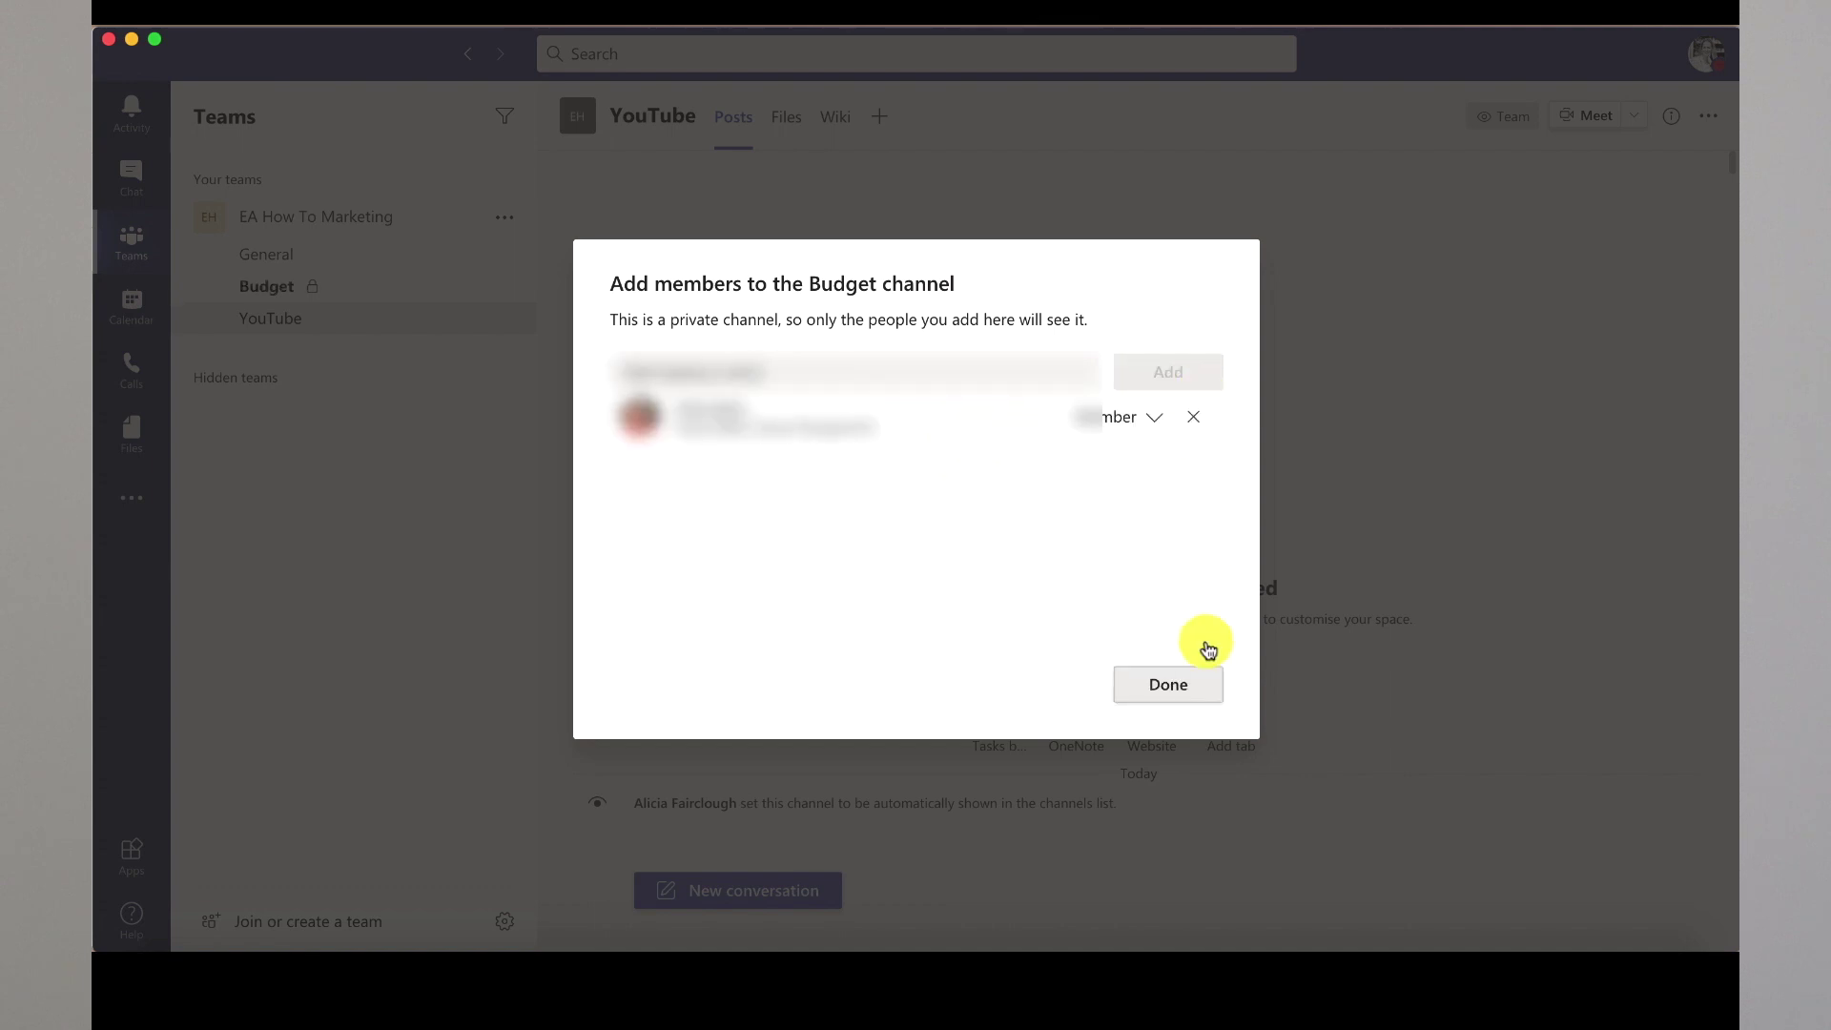
pyautogui.click(1167, 683)
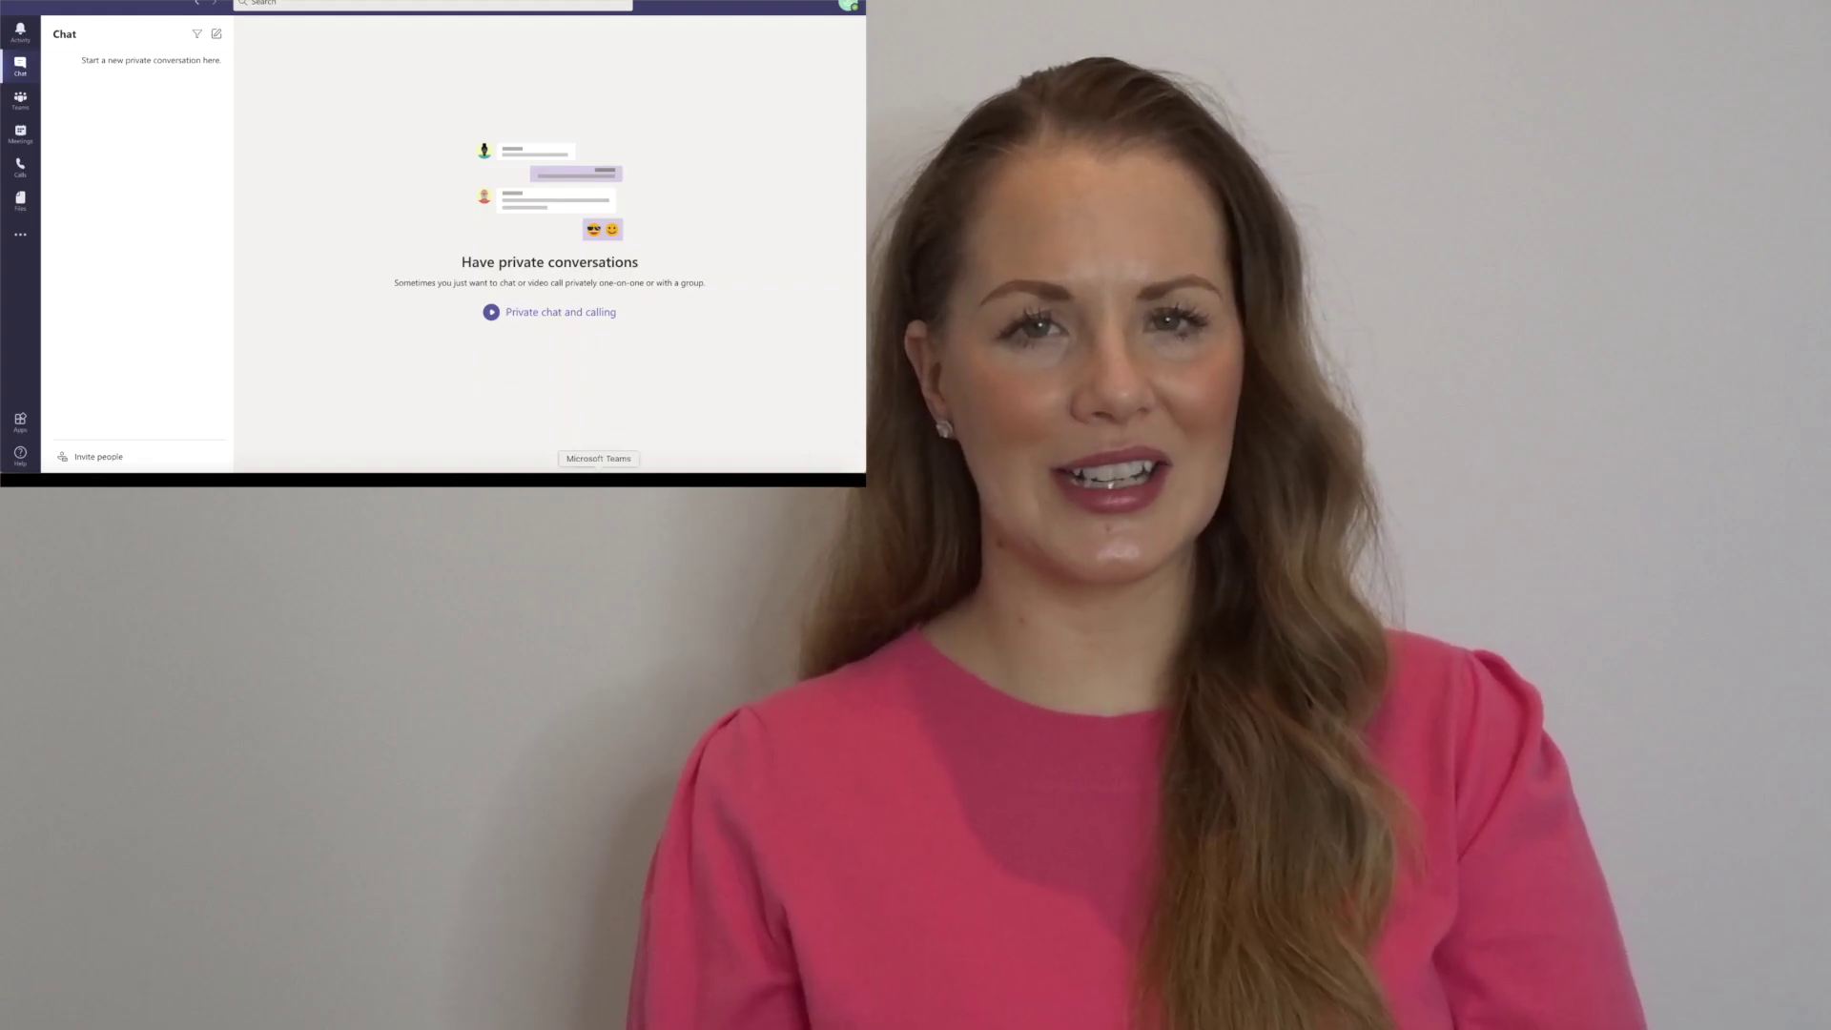
# Step: Start a new chat with the suggested contact and send 'New test message'
pyautogui.click(217, 35)
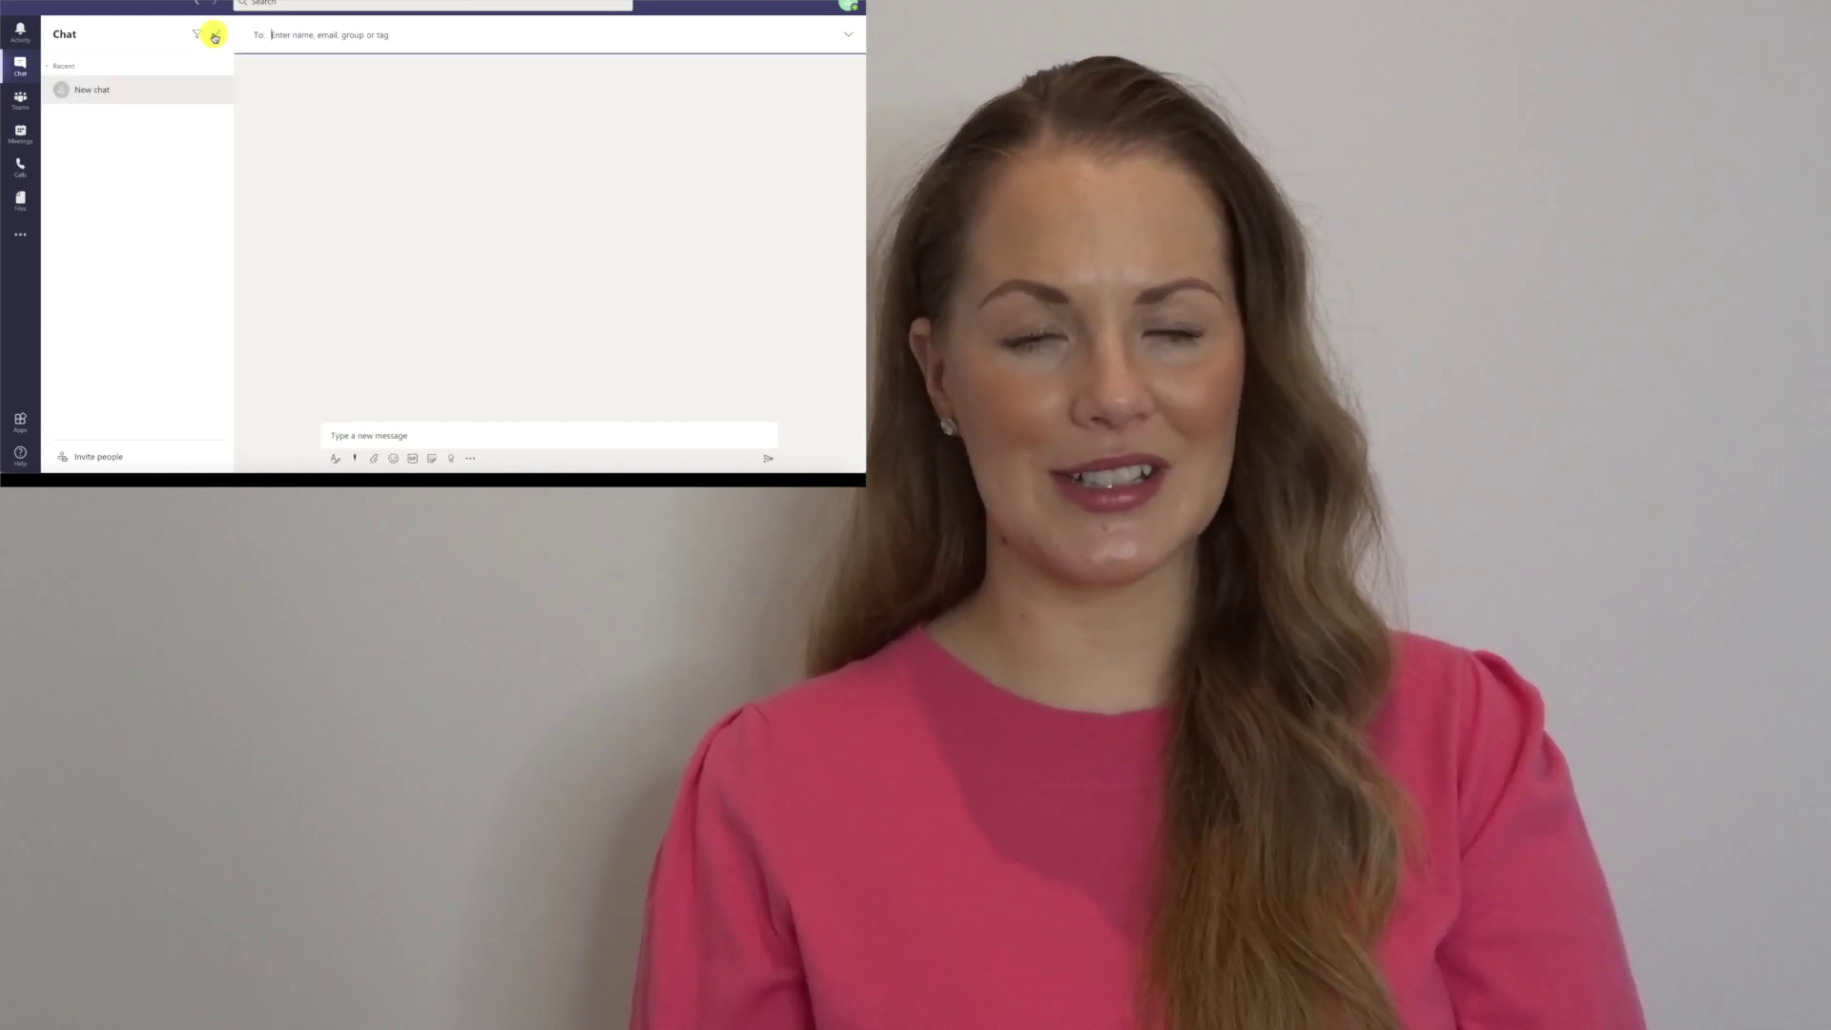
pyautogui.write('jere')
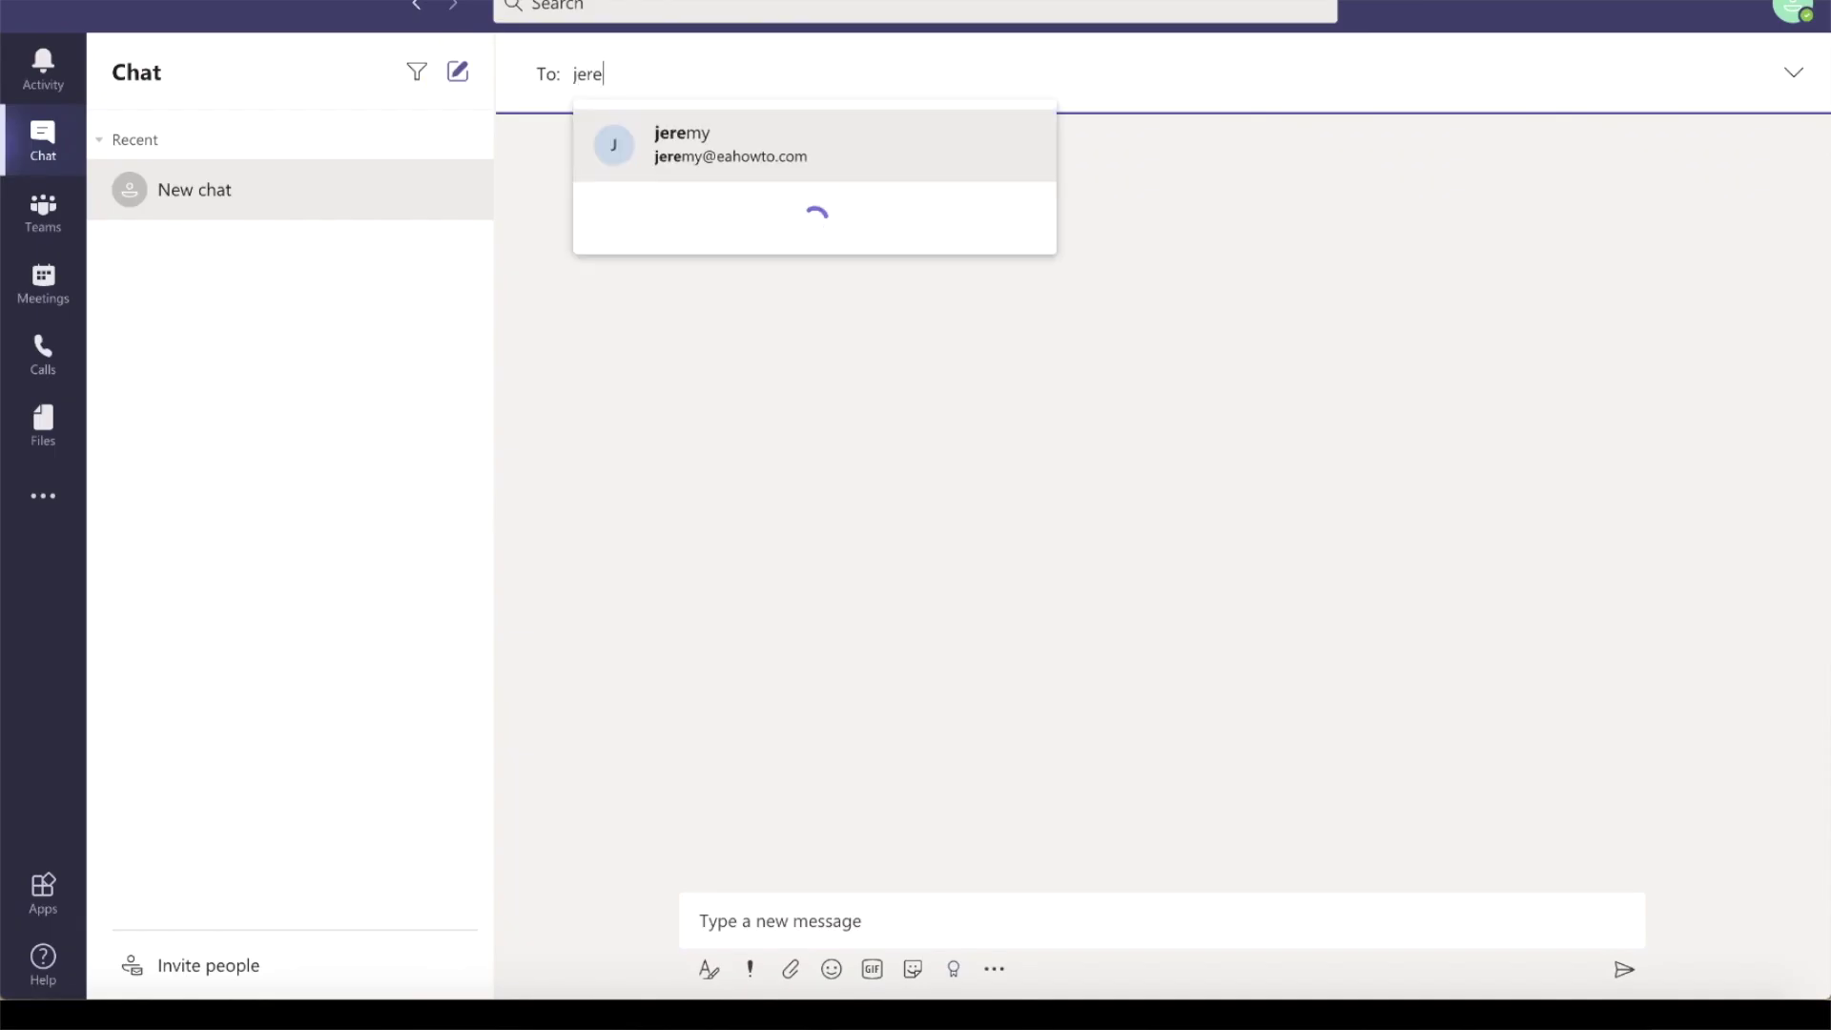
pyautogui.click(747, 148)
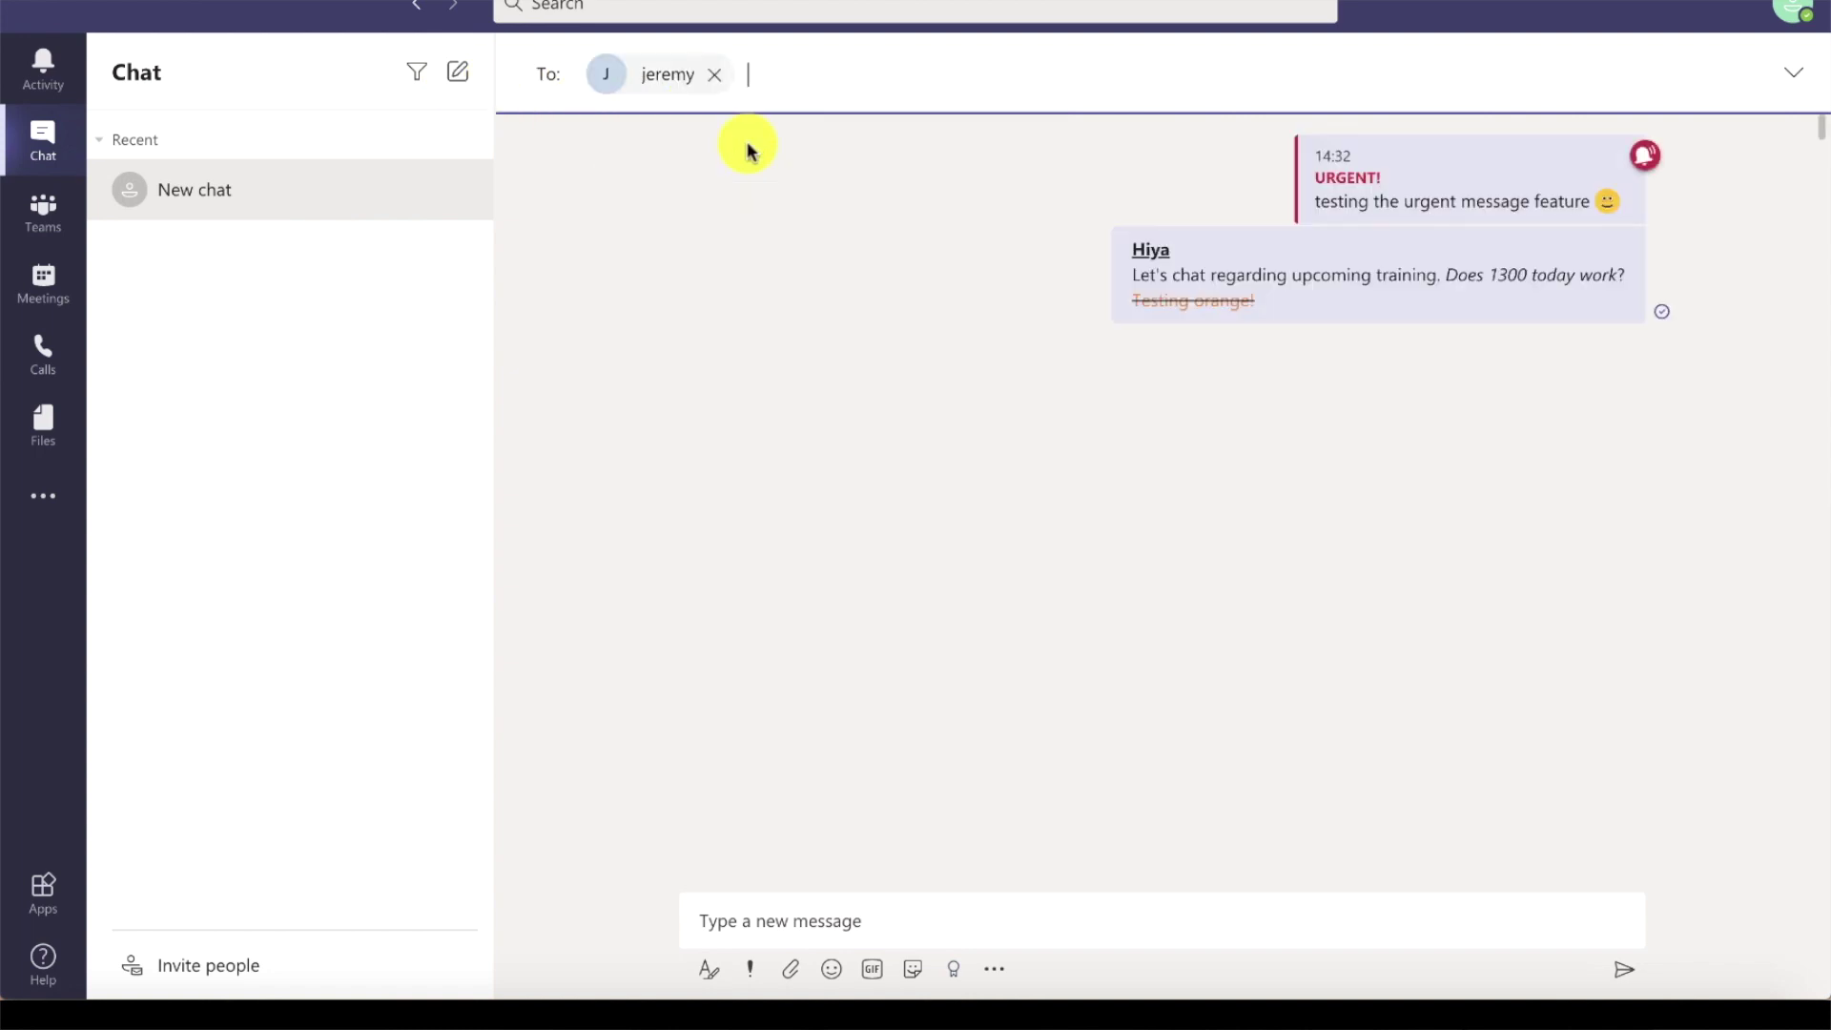
pyautogui.click(720, 930)
pyautogui.write('New ')
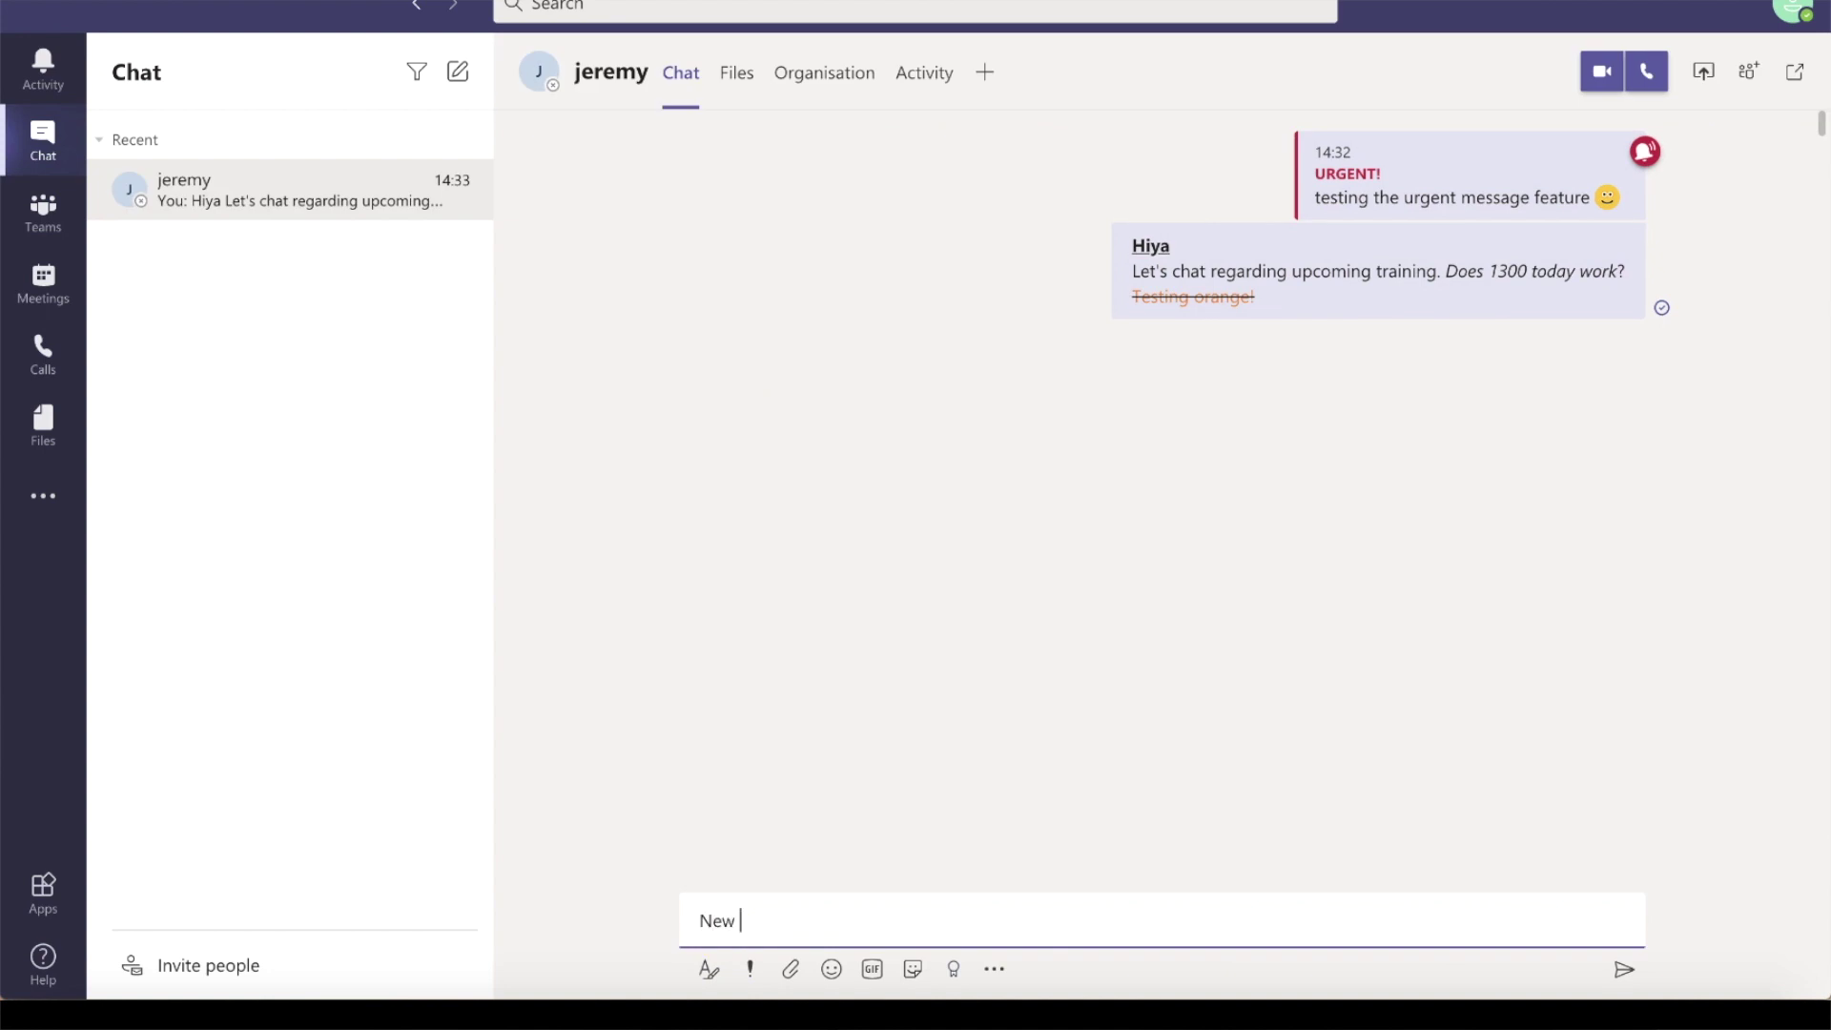
pyautogui.write('test message')
pyautogui.press('Return')
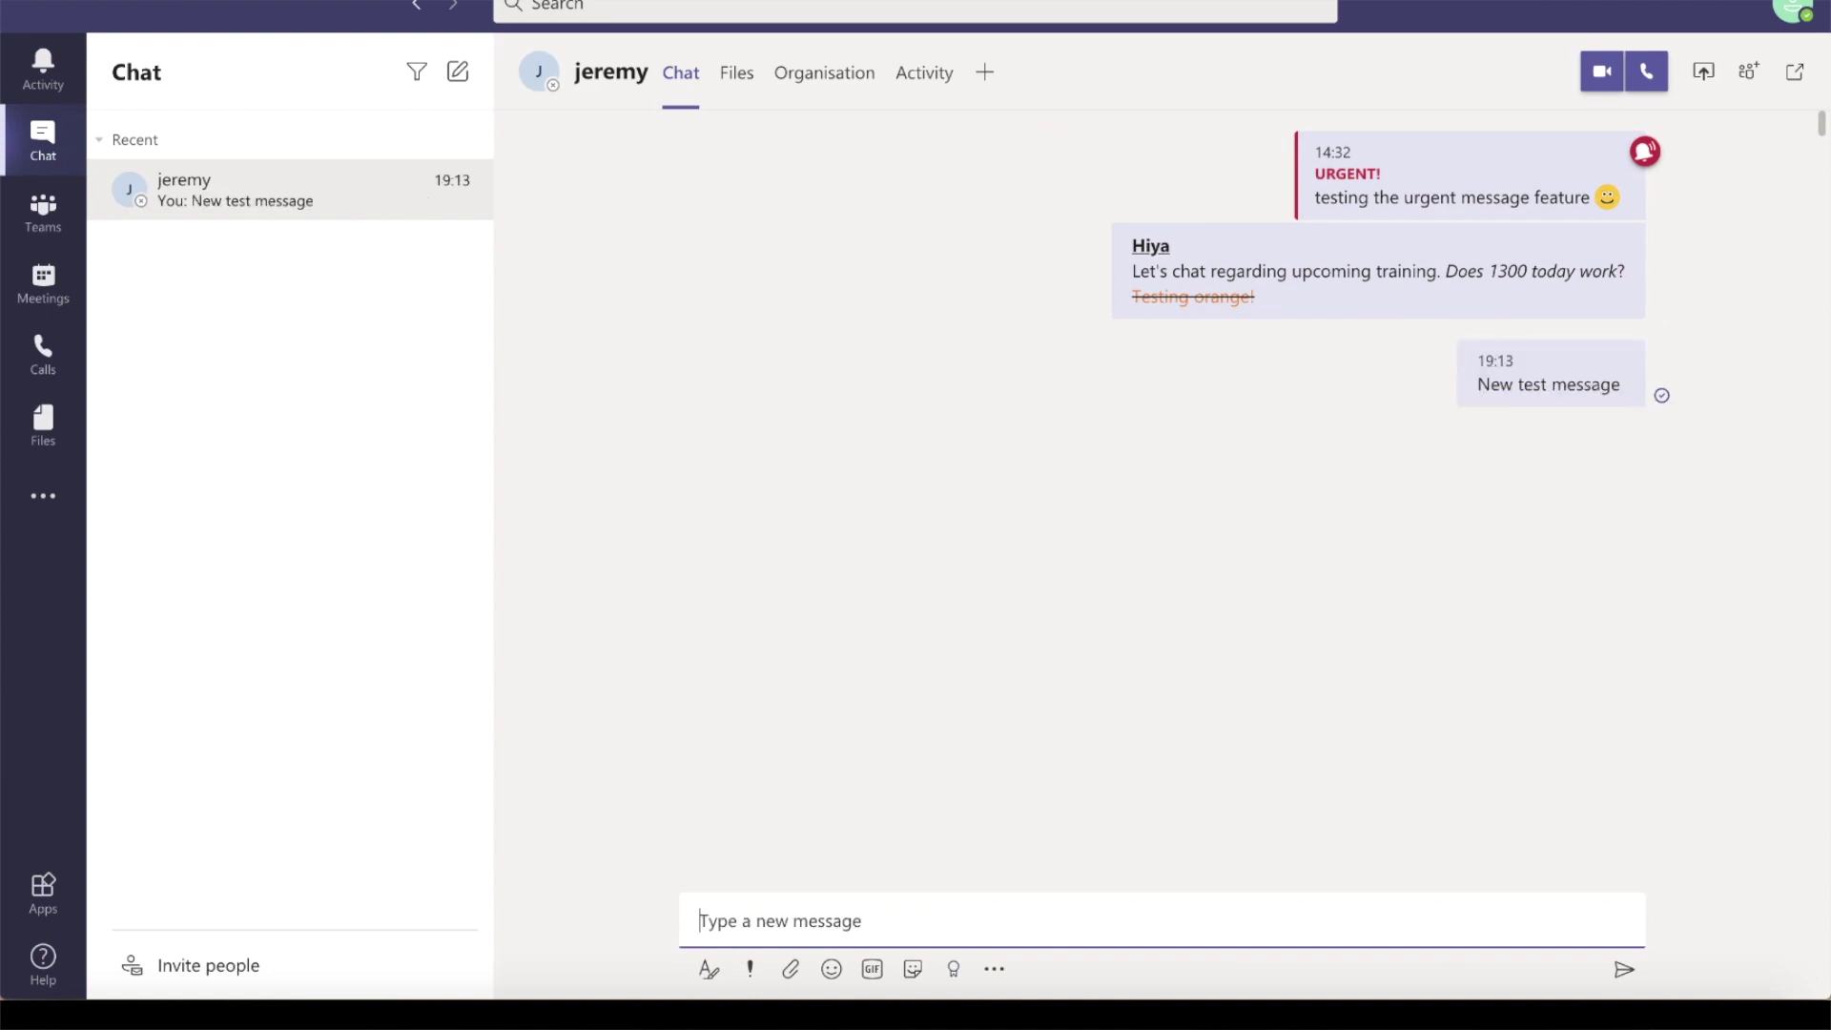
# Step: Send a bold 'Hey' greeting mentioning the contact, followed by an unbolded 'See you at 1700' line
pyautogui.click(710, 971)
pyautogui.click(706, 801)
pyautogui.write('Hey')
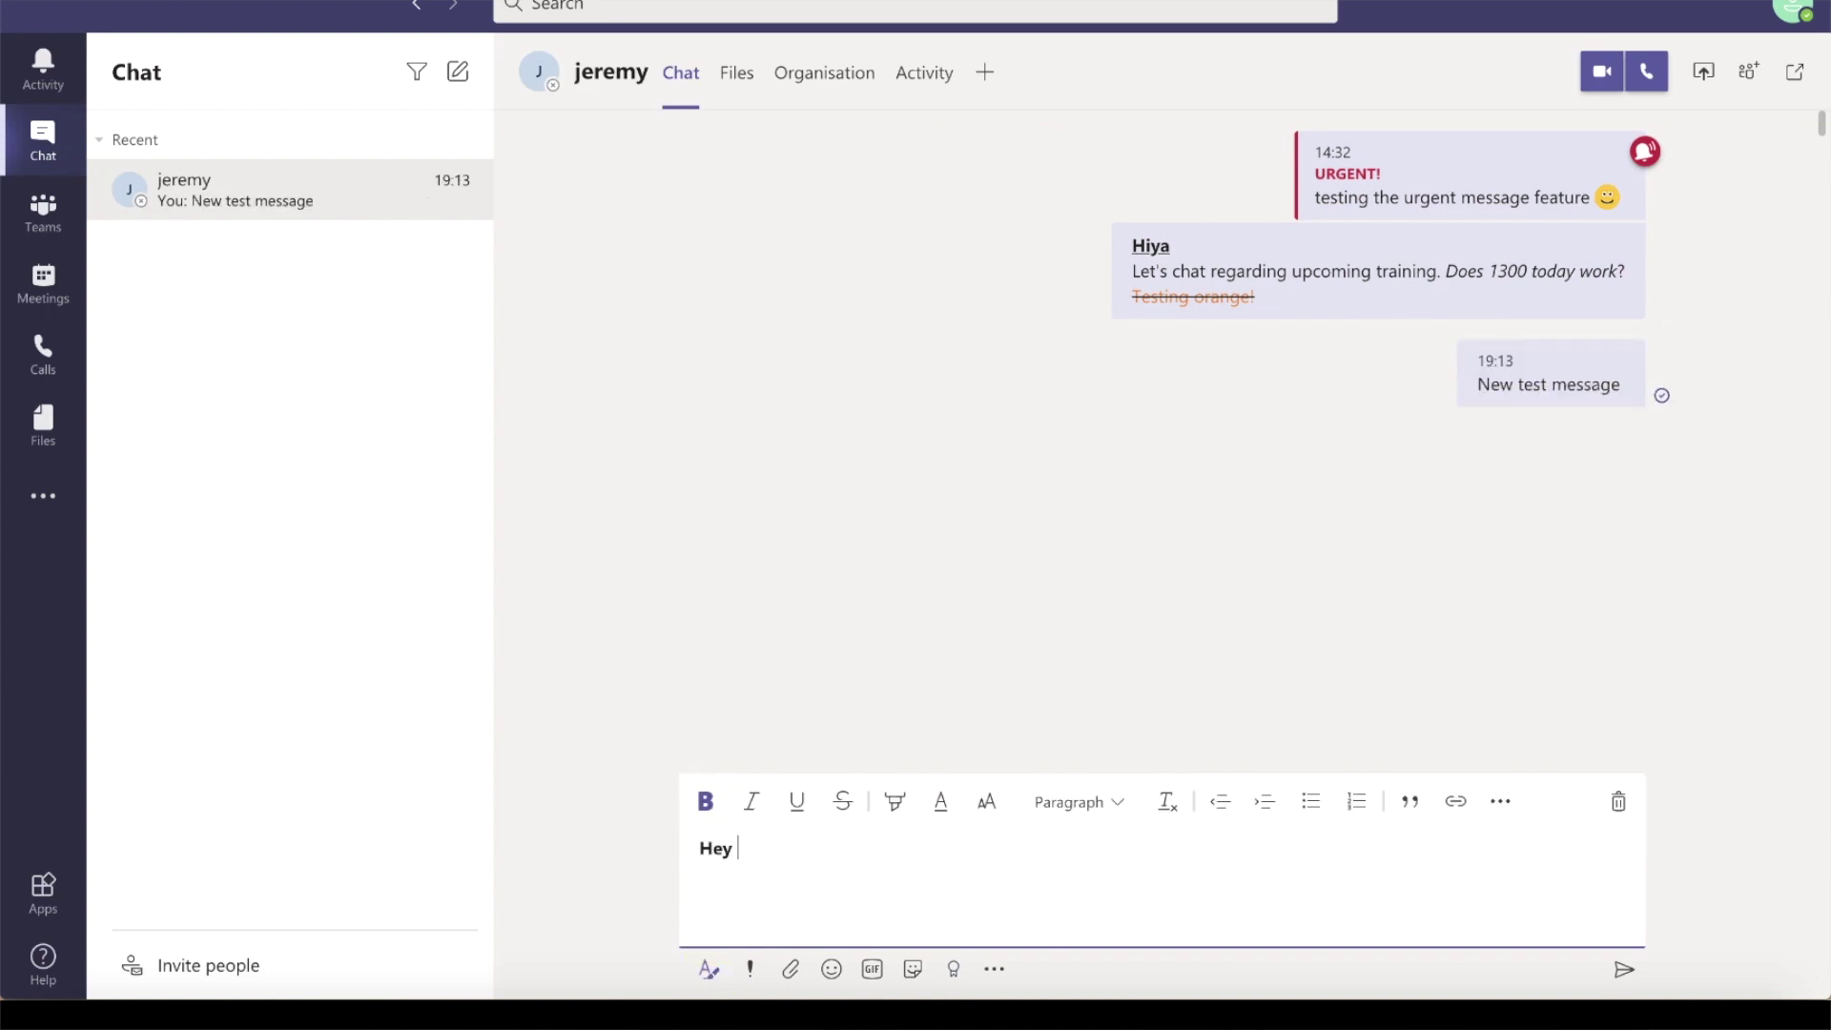
pyautogui.write('@jere')
pyautogui.click(942, 775)
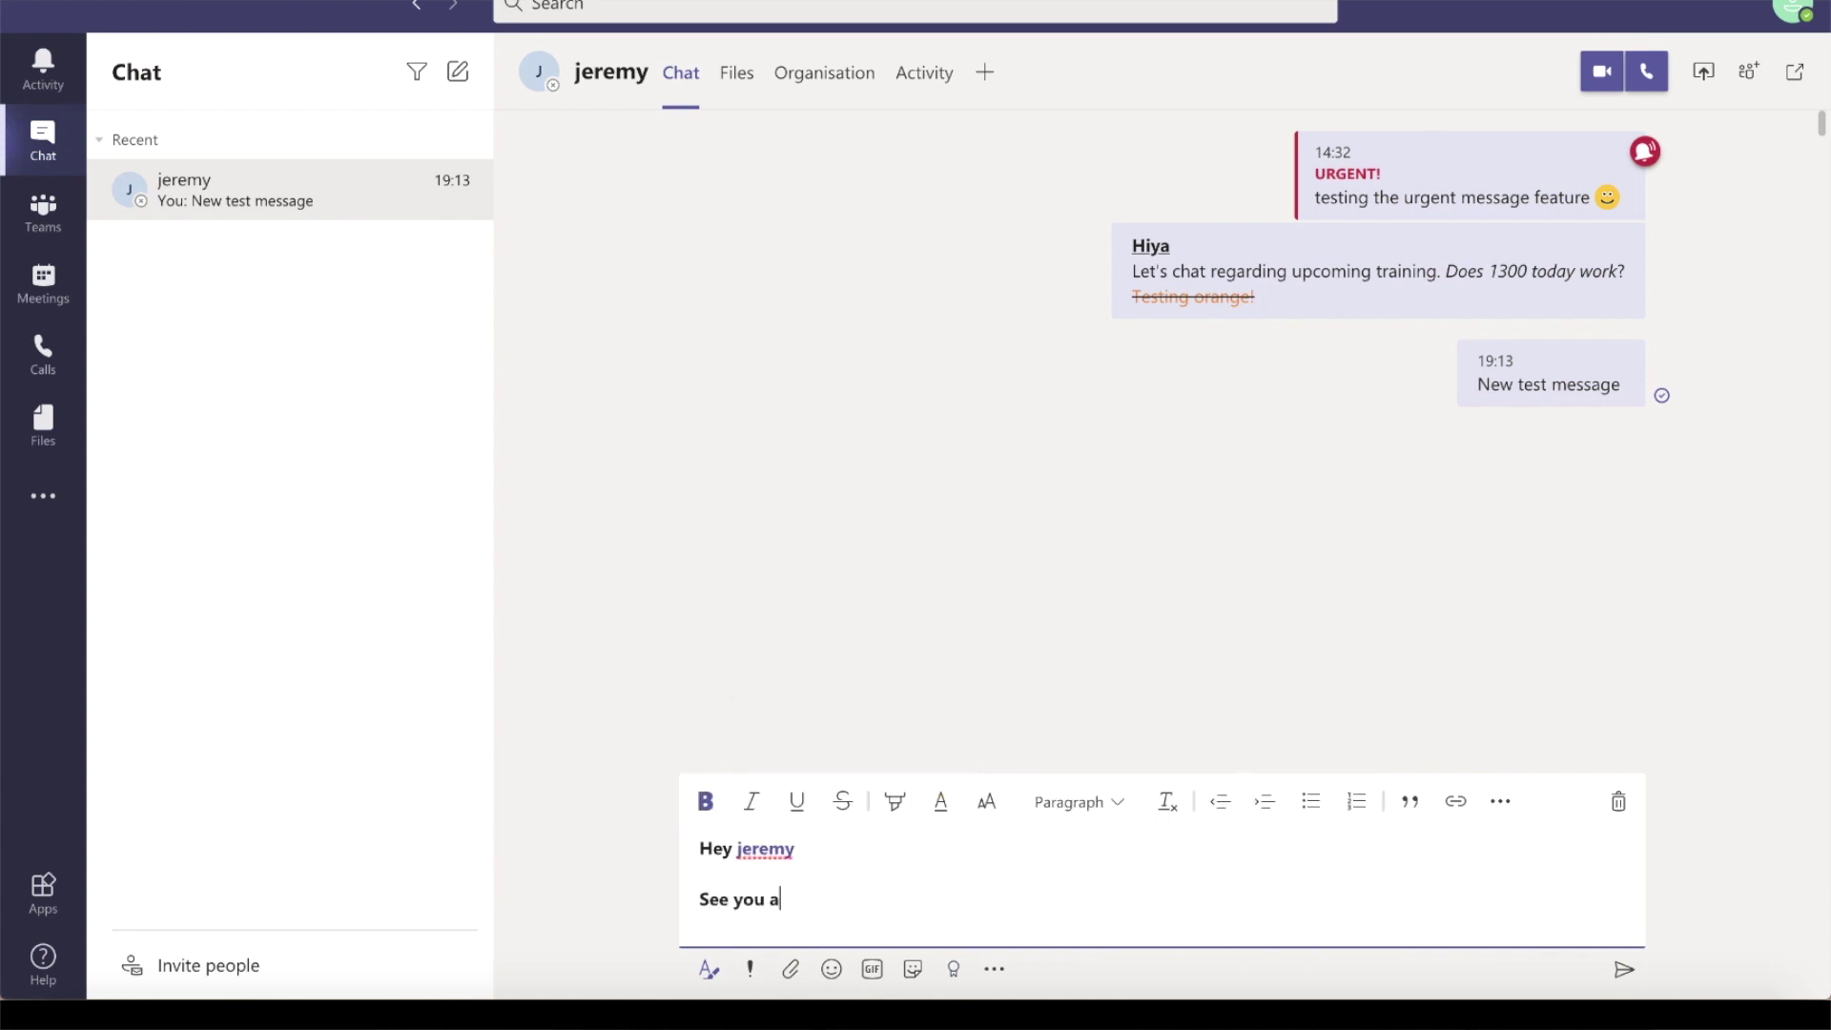
pyautogui.hotkey('shift', 'Home')
pyautogui.click(711, 802)
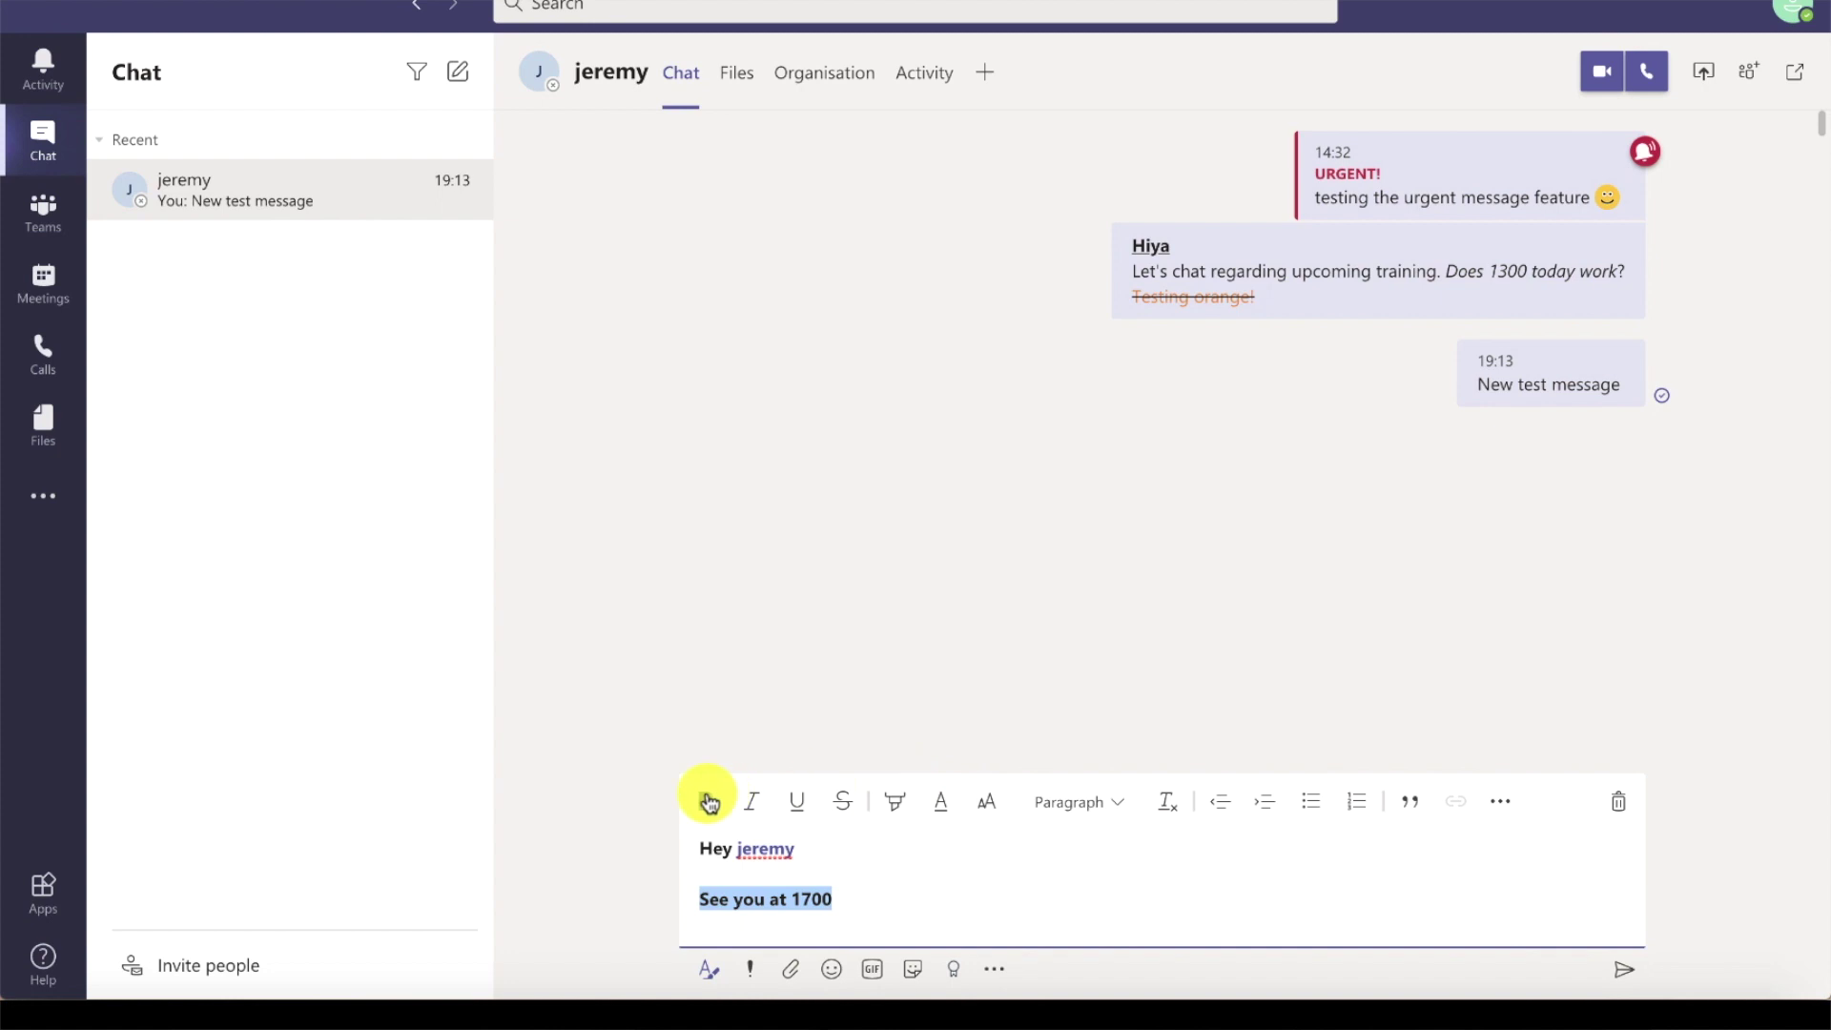
pyautogui.click(706, 800)
pyautogui.click(883, 899)
pyautogui.press('Return')
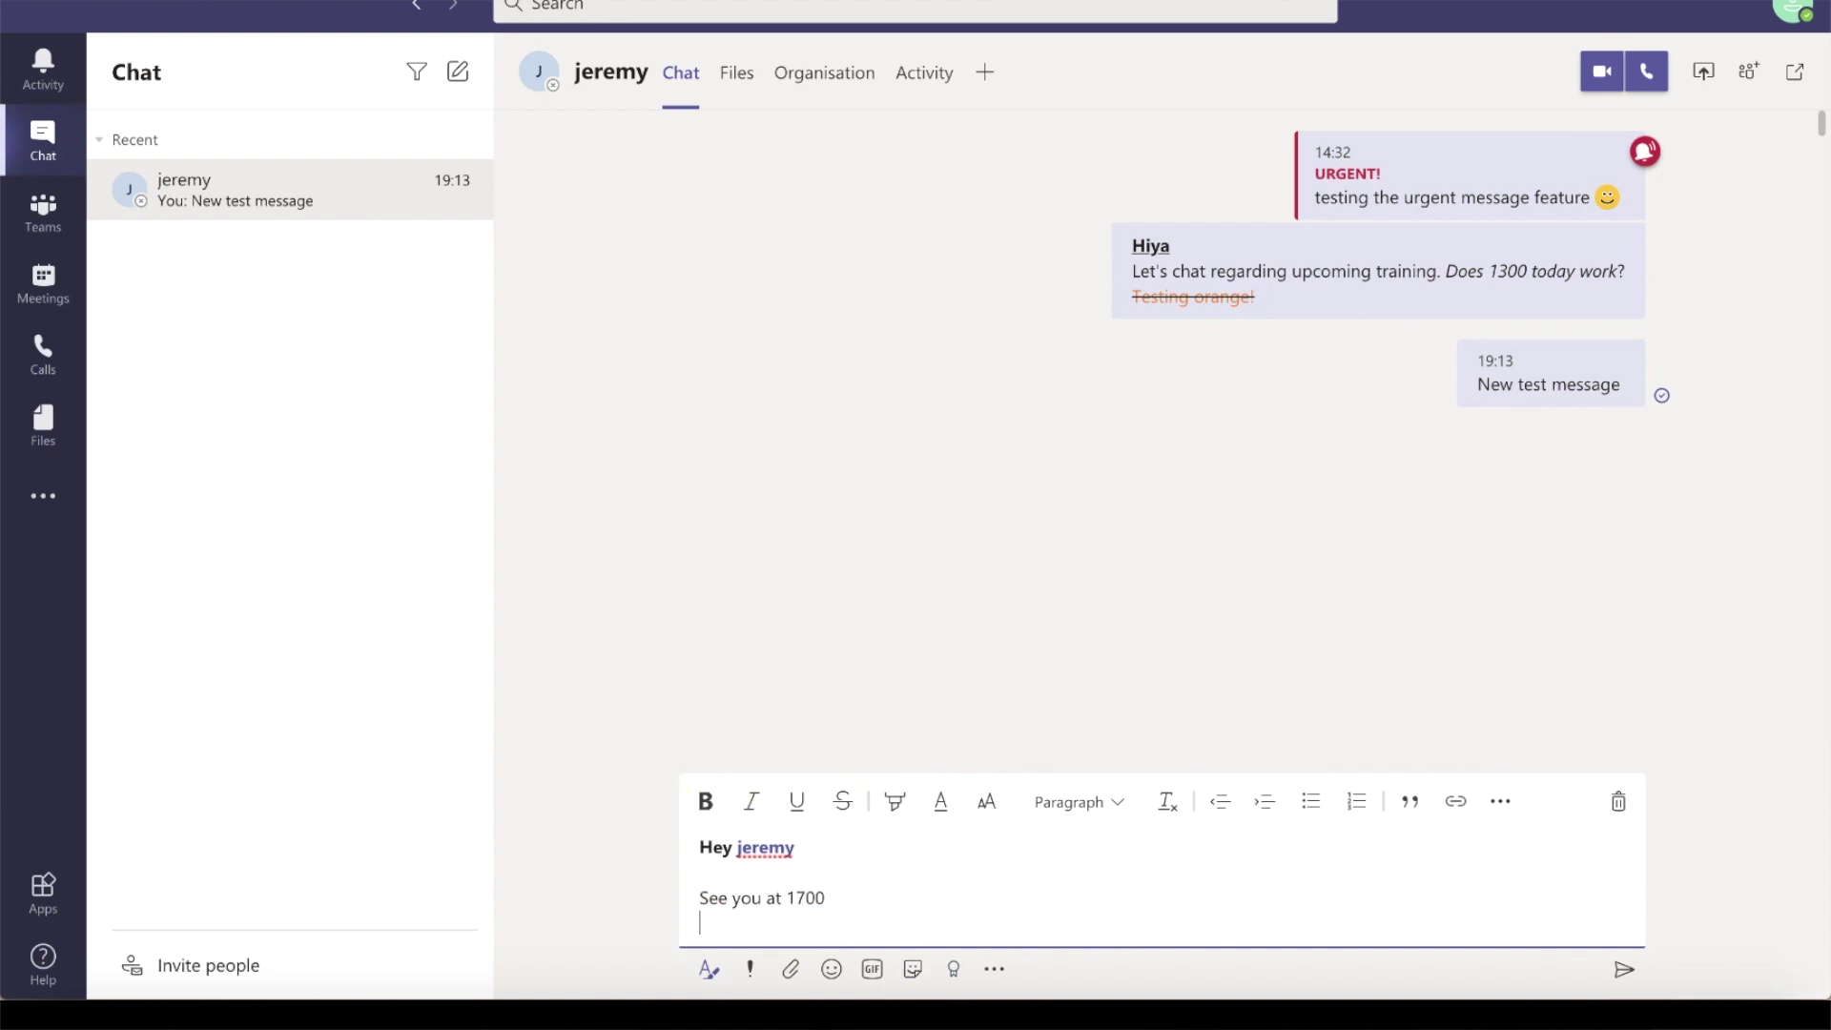
pyautogui.click(1624, 970)
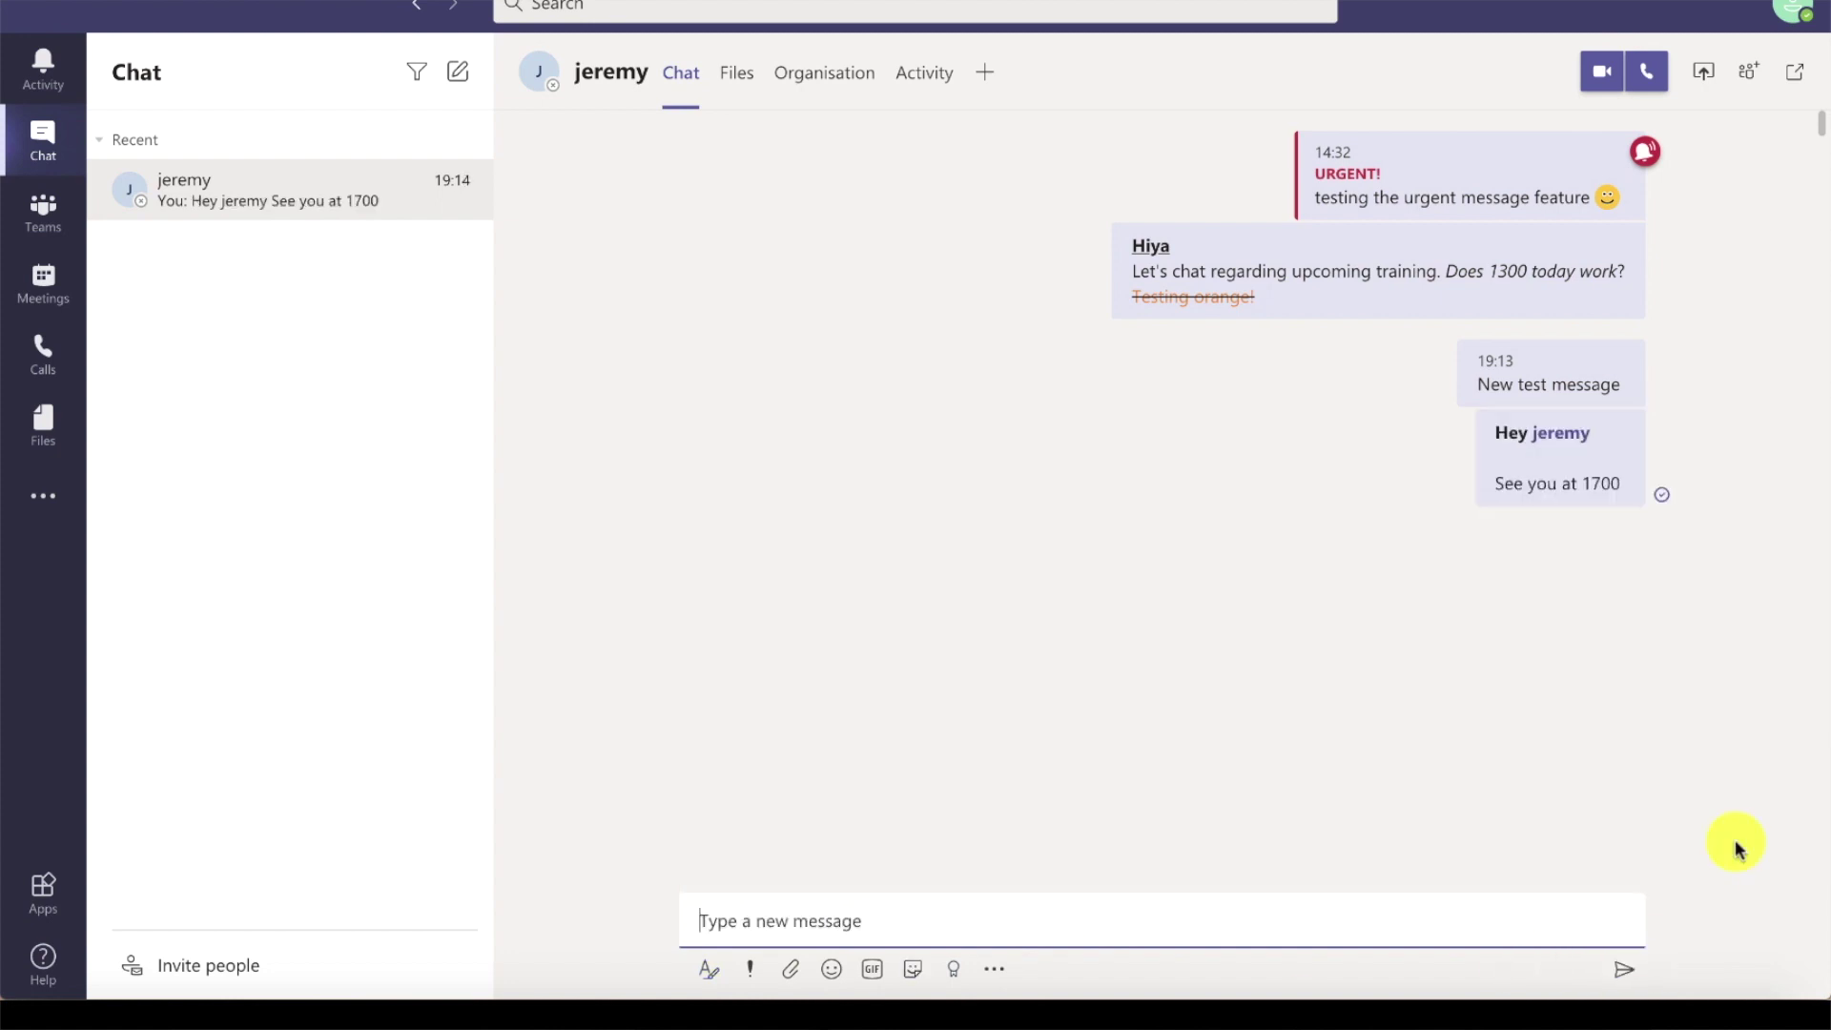
# Step: Send 'Test important message' with a smiley emoji, marked with Important priority
pyautogui.click(873, 969)
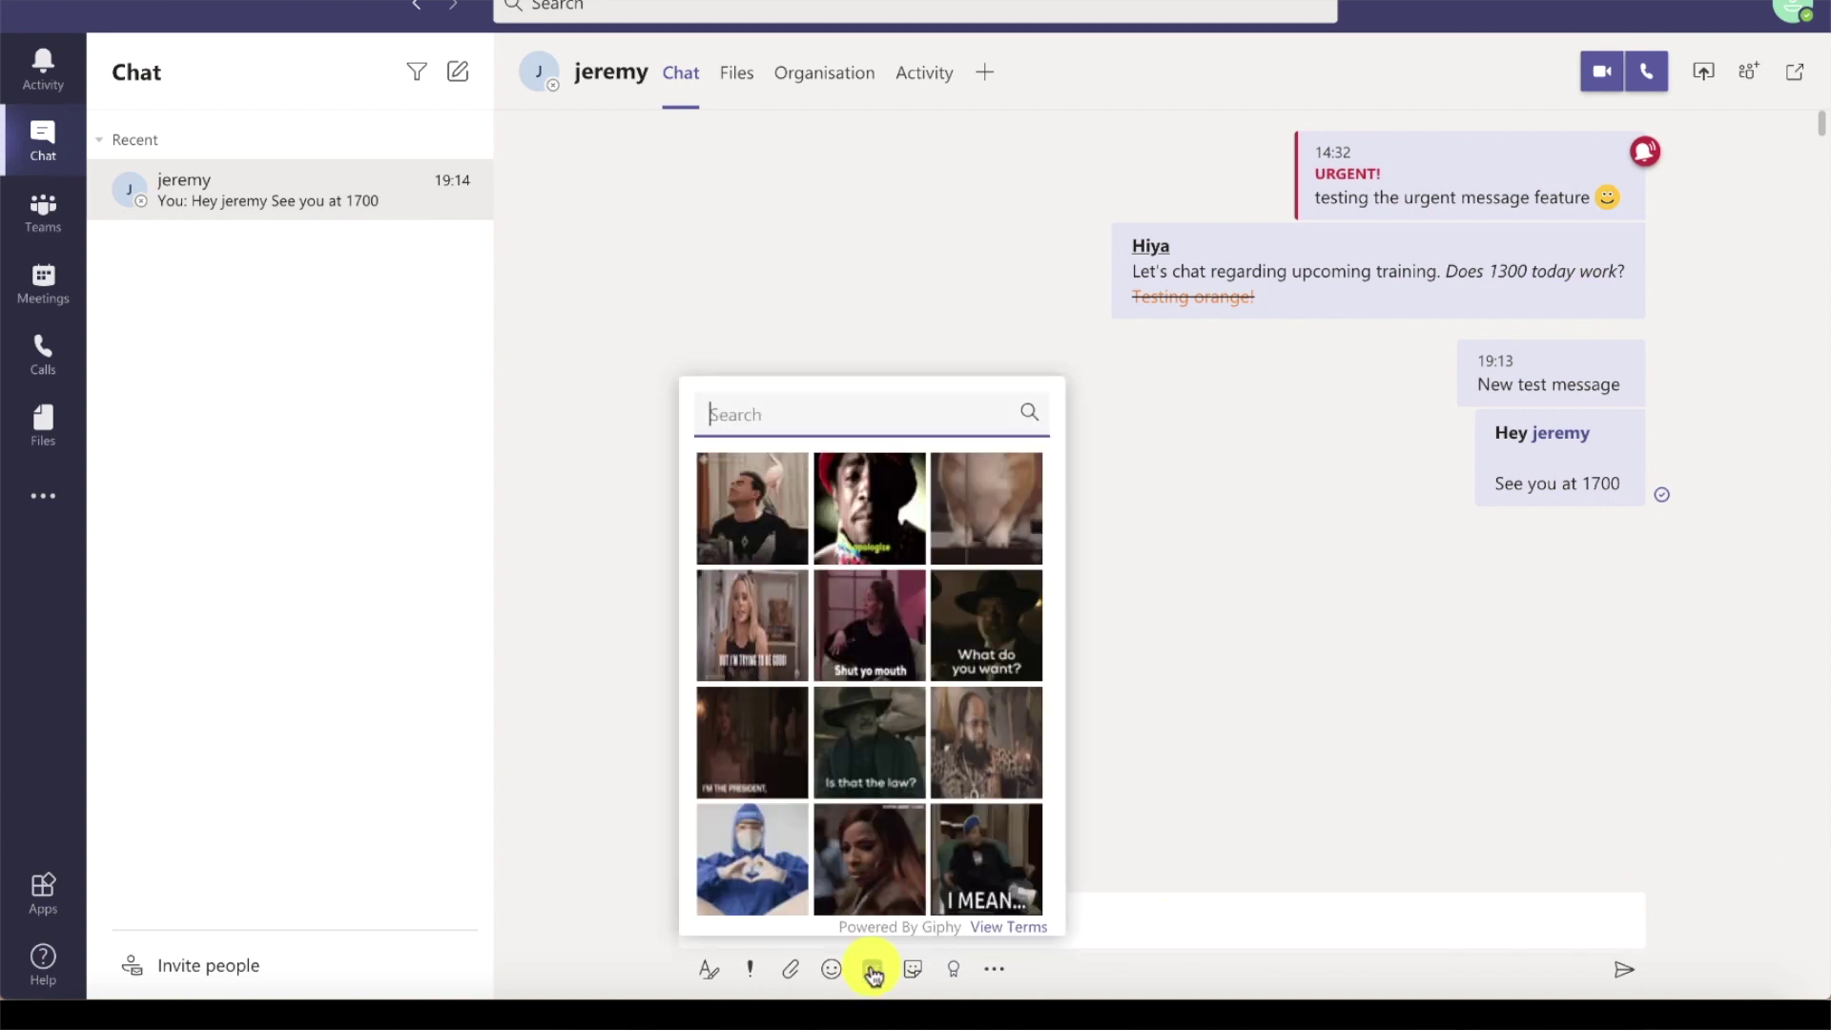
pyautogui.click(831, 969)
pyautogui.click(831, 969)
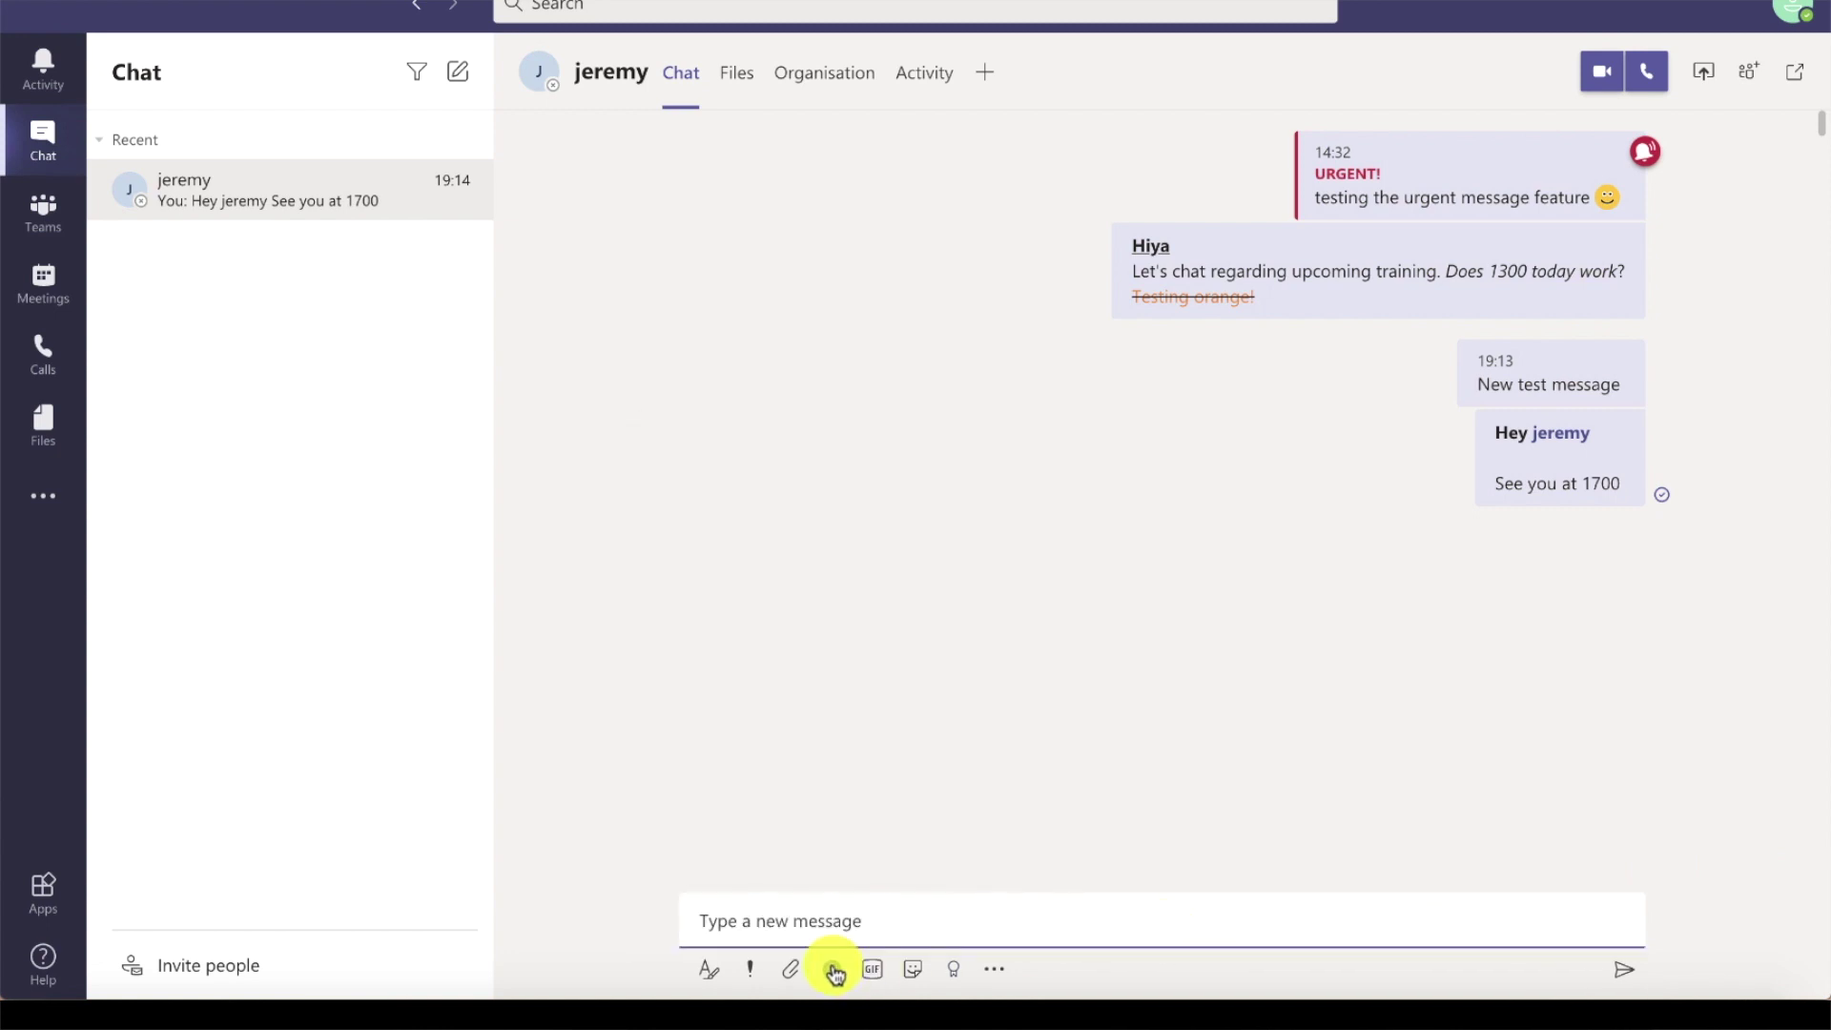
pyautogui.click(752, 970)
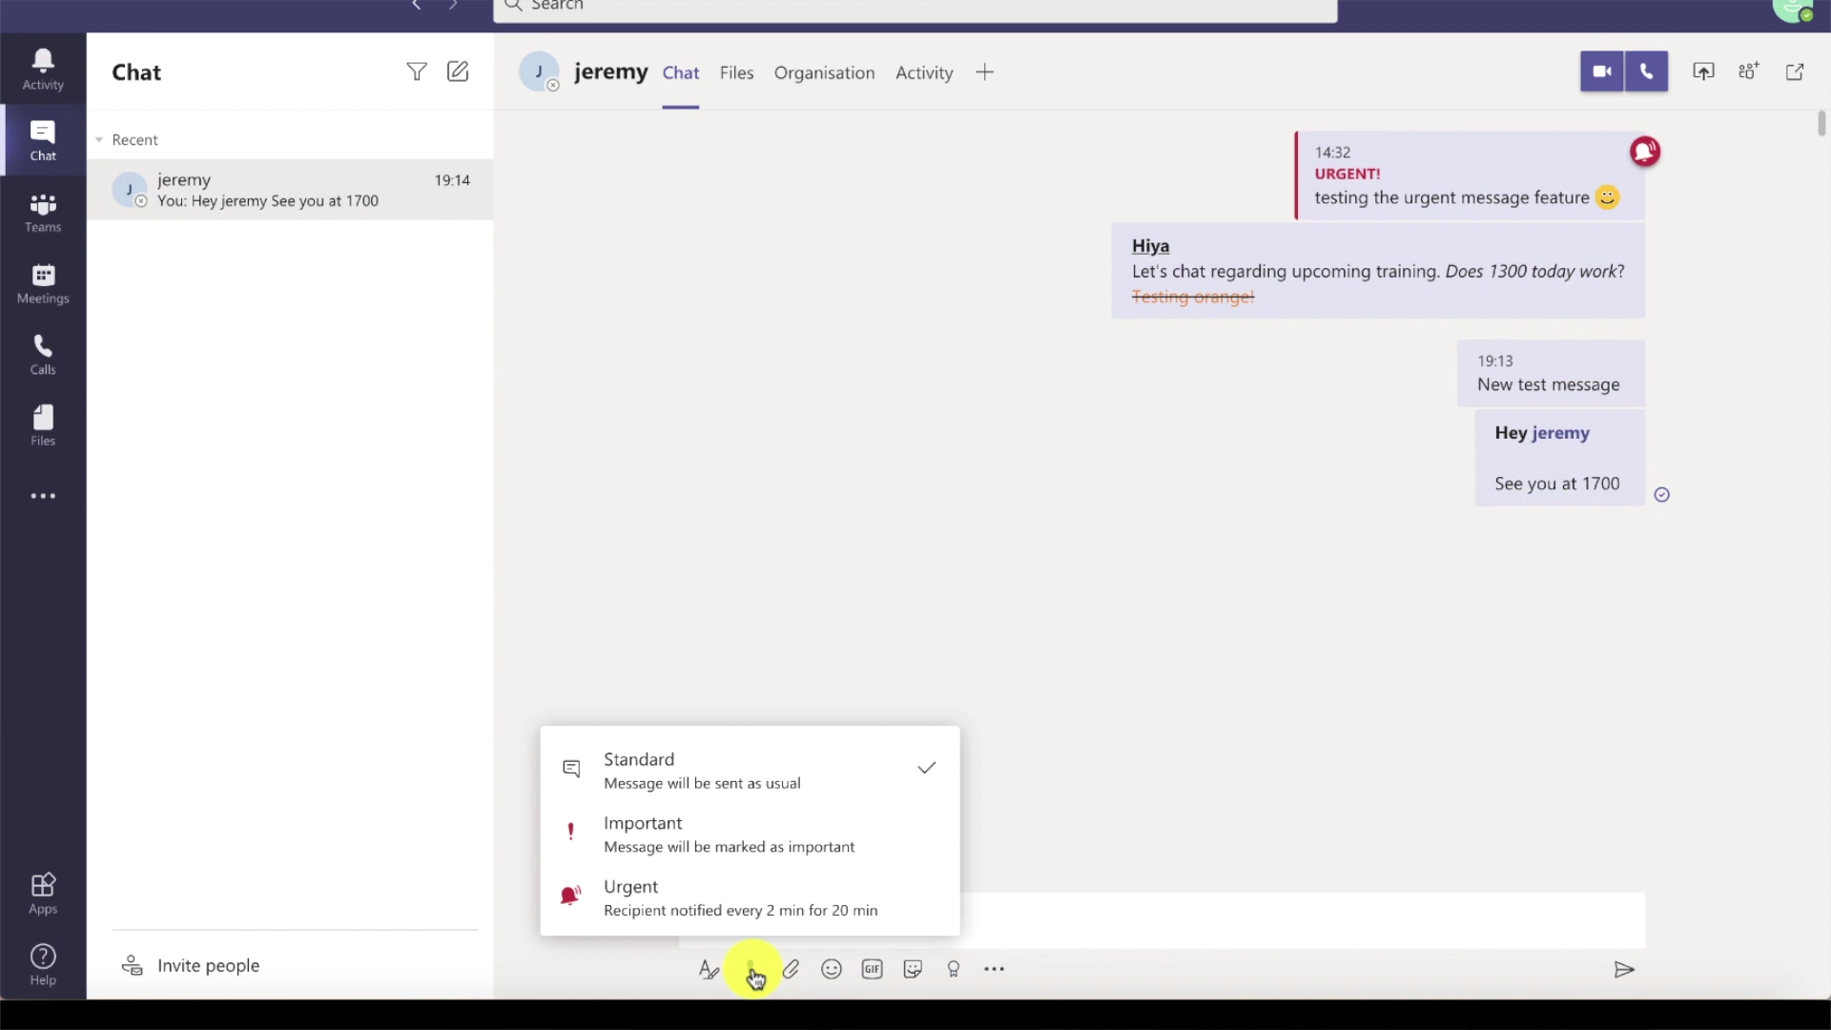
pyautogui.click(849, 849)
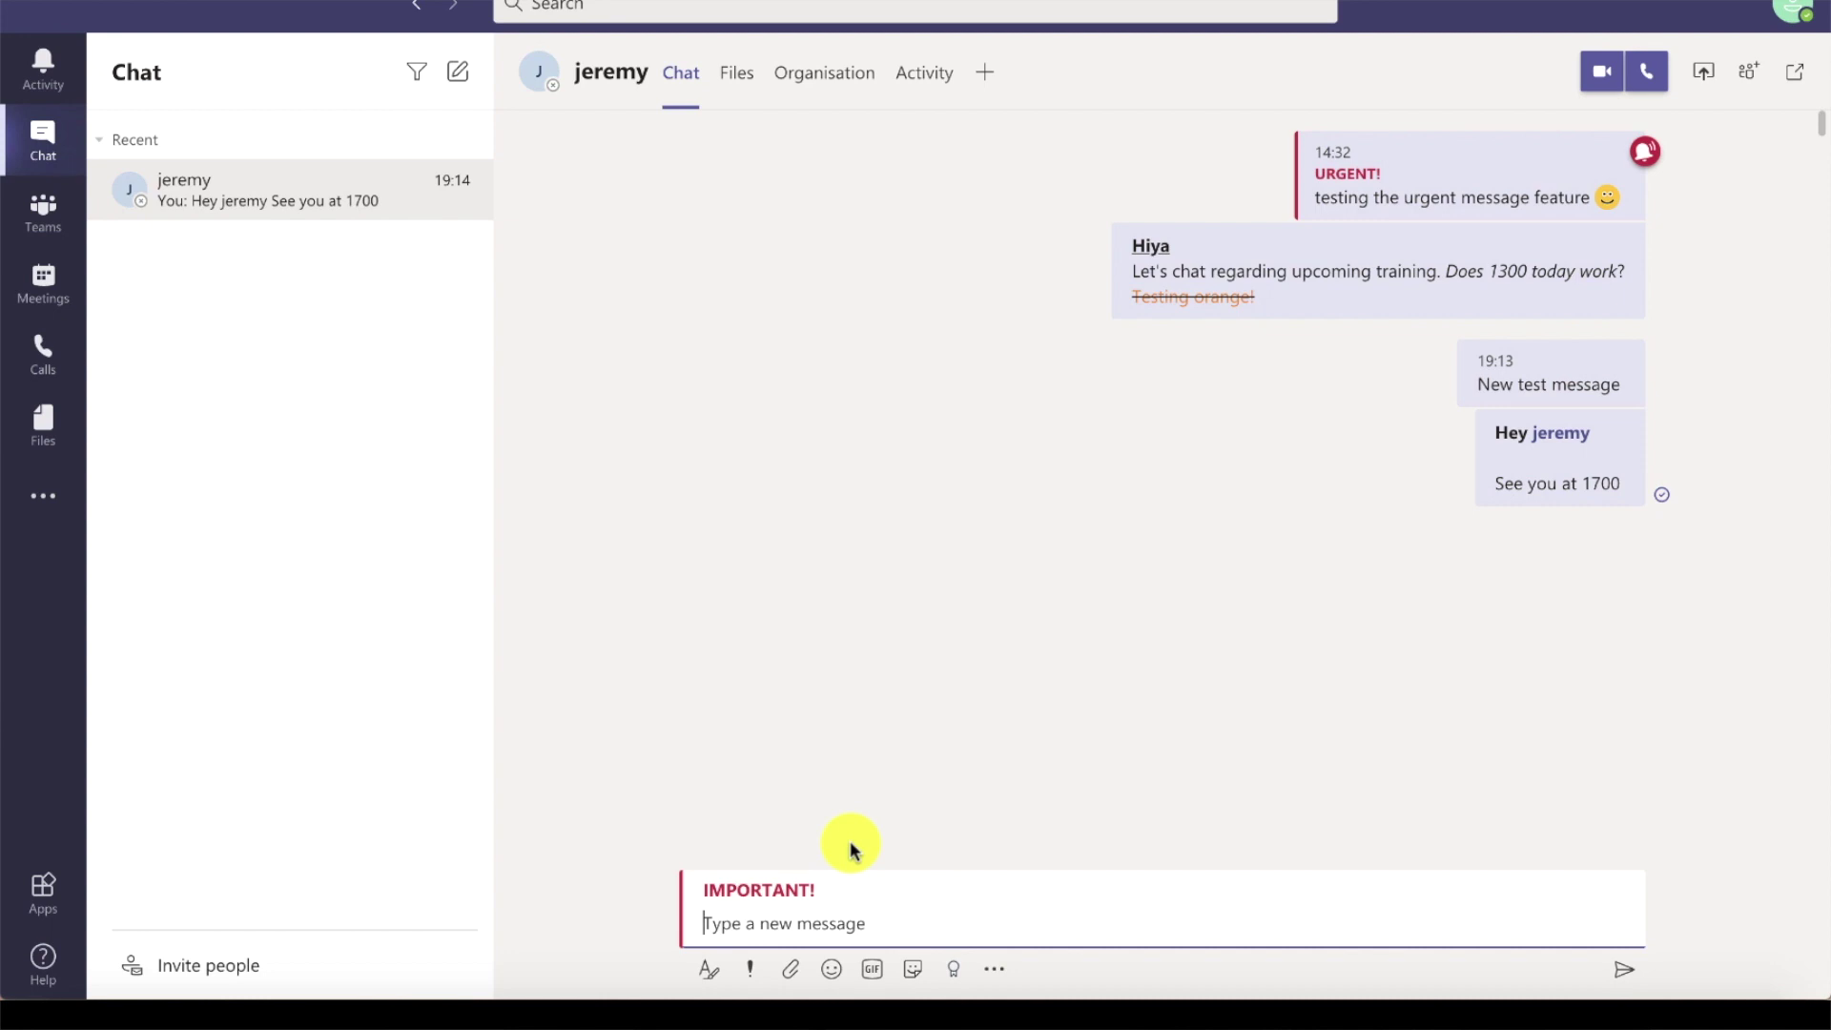
pyautogui.write('Test important message 🙂')
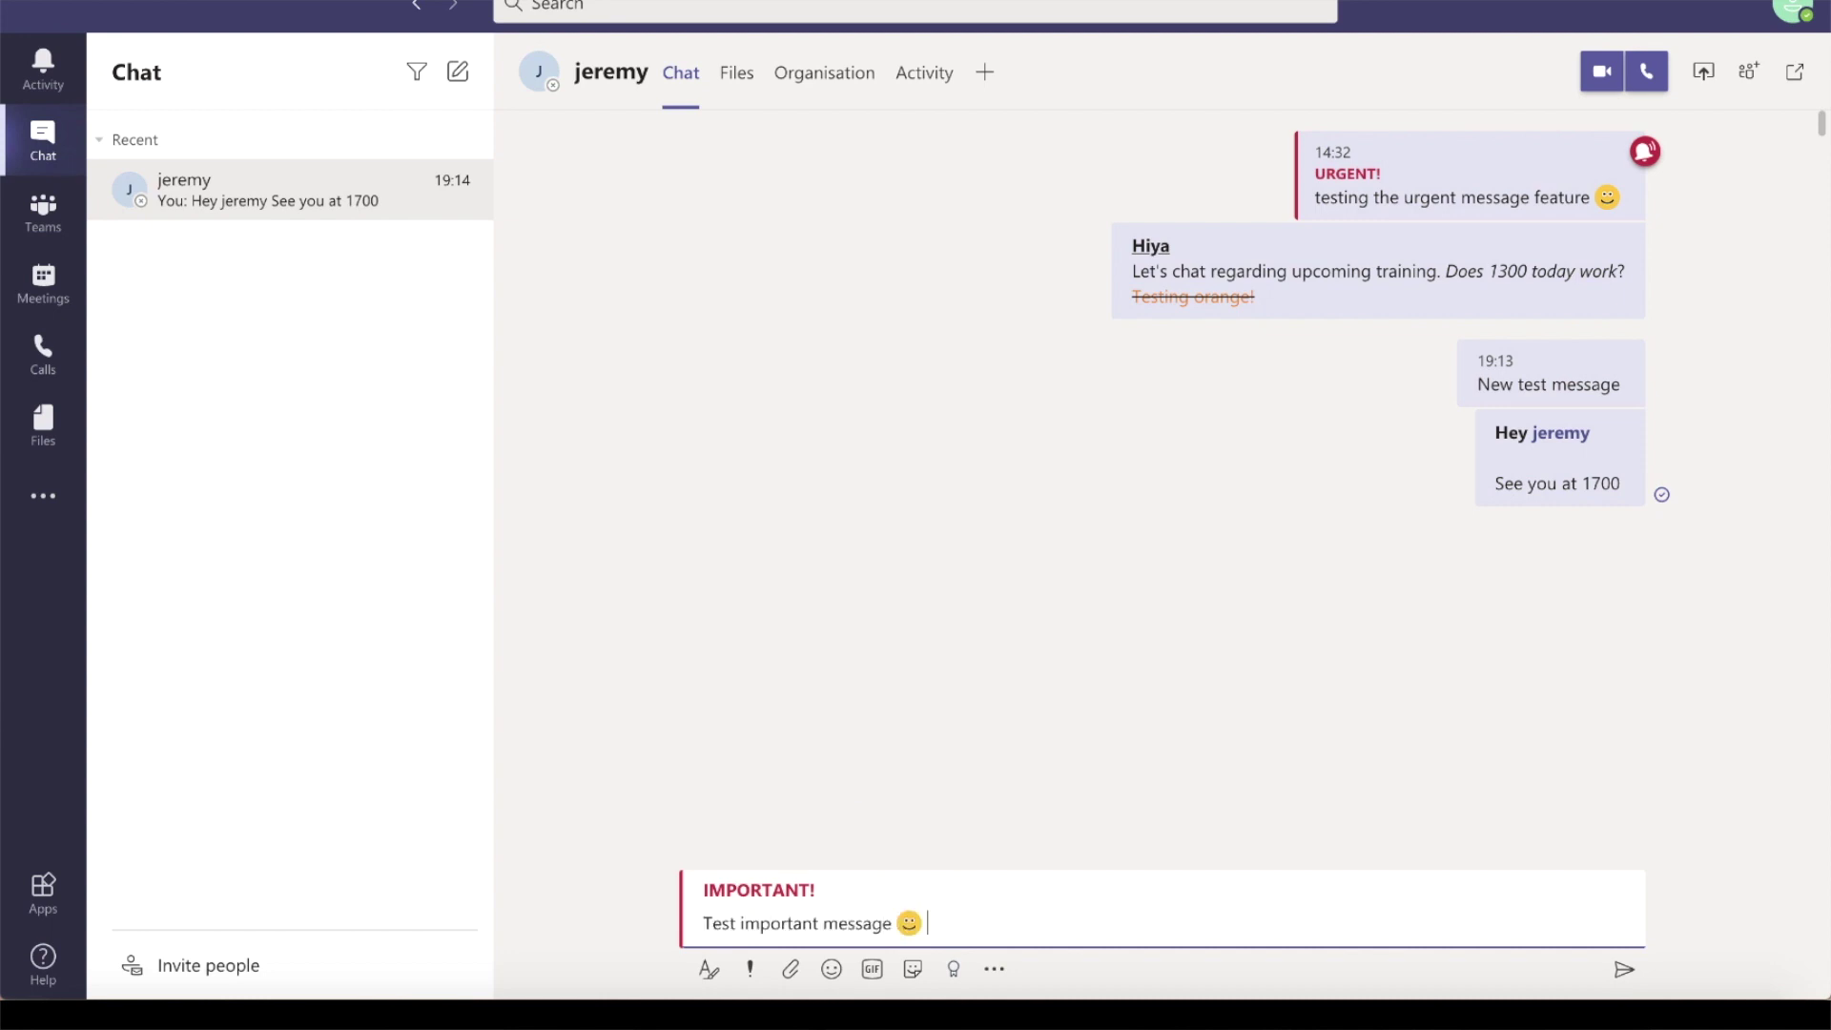
pyautogui.press('Return')
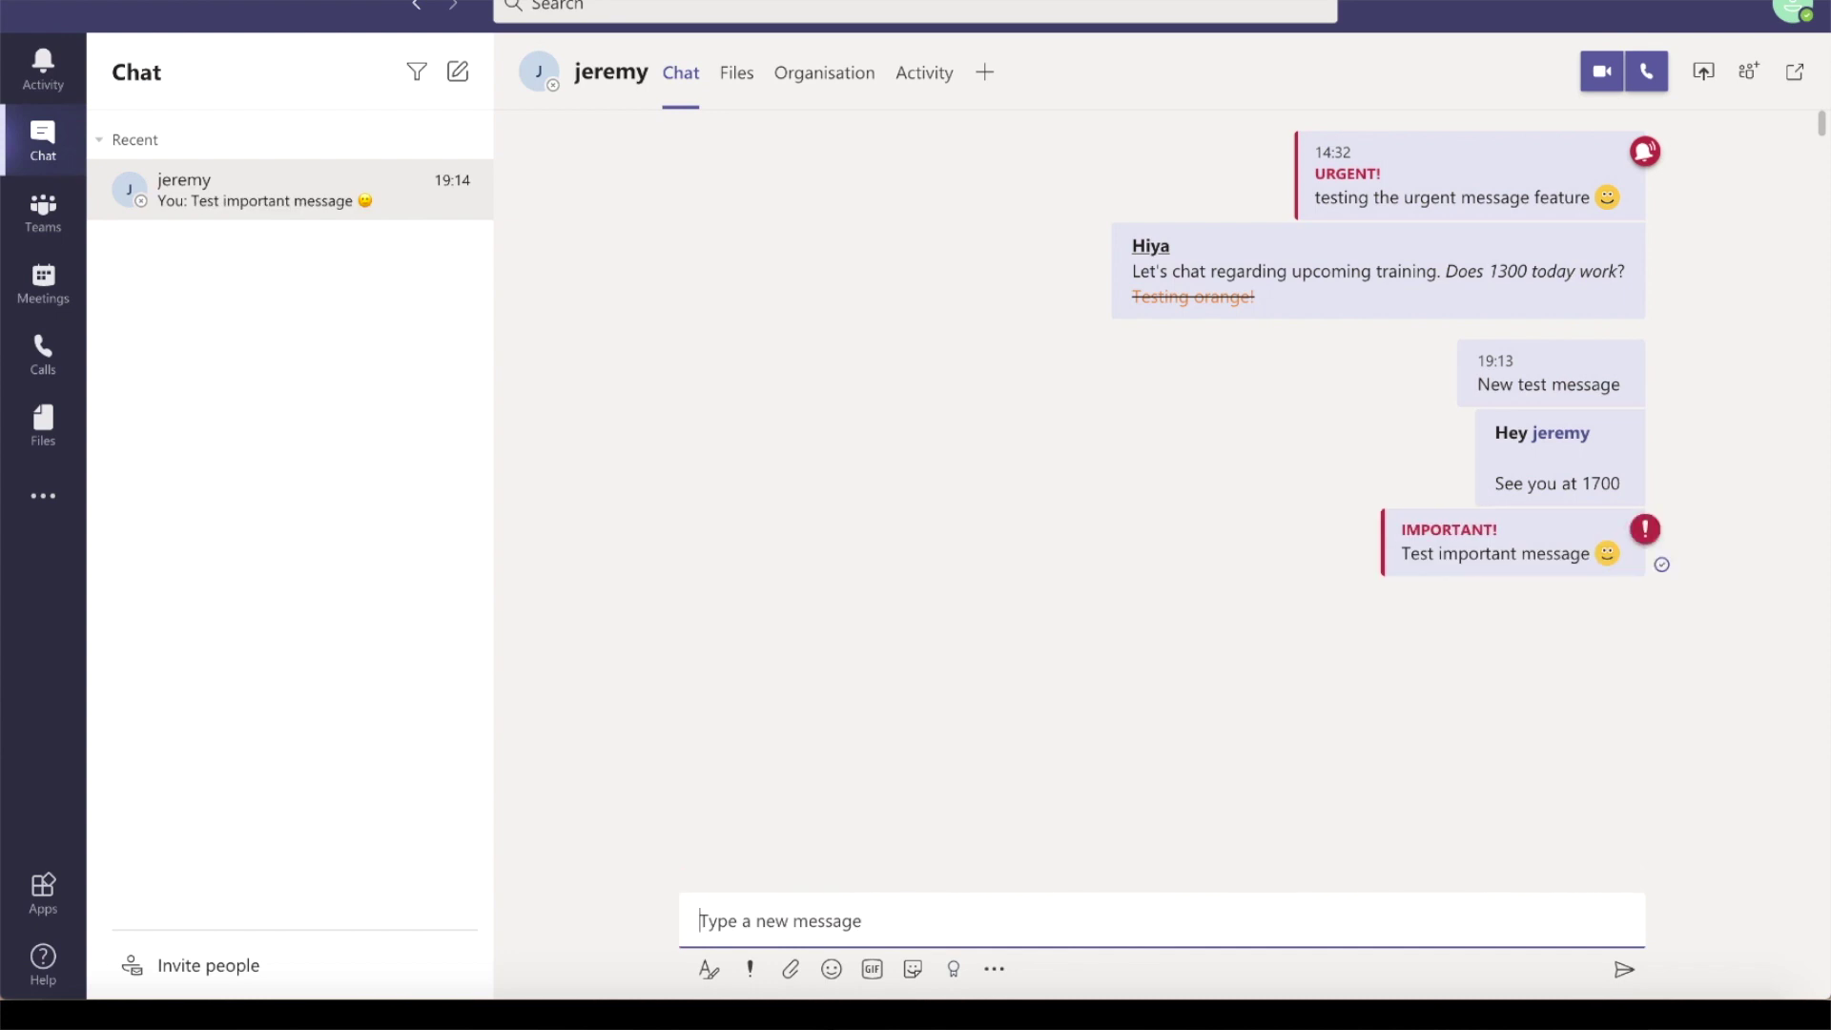
# Step: Edit the last message to add the line 'Press SHIFT + the up arrow - to edit your last message'
pyautogui.press('Up')
pyautogui.hotkey('shift', 'Return')
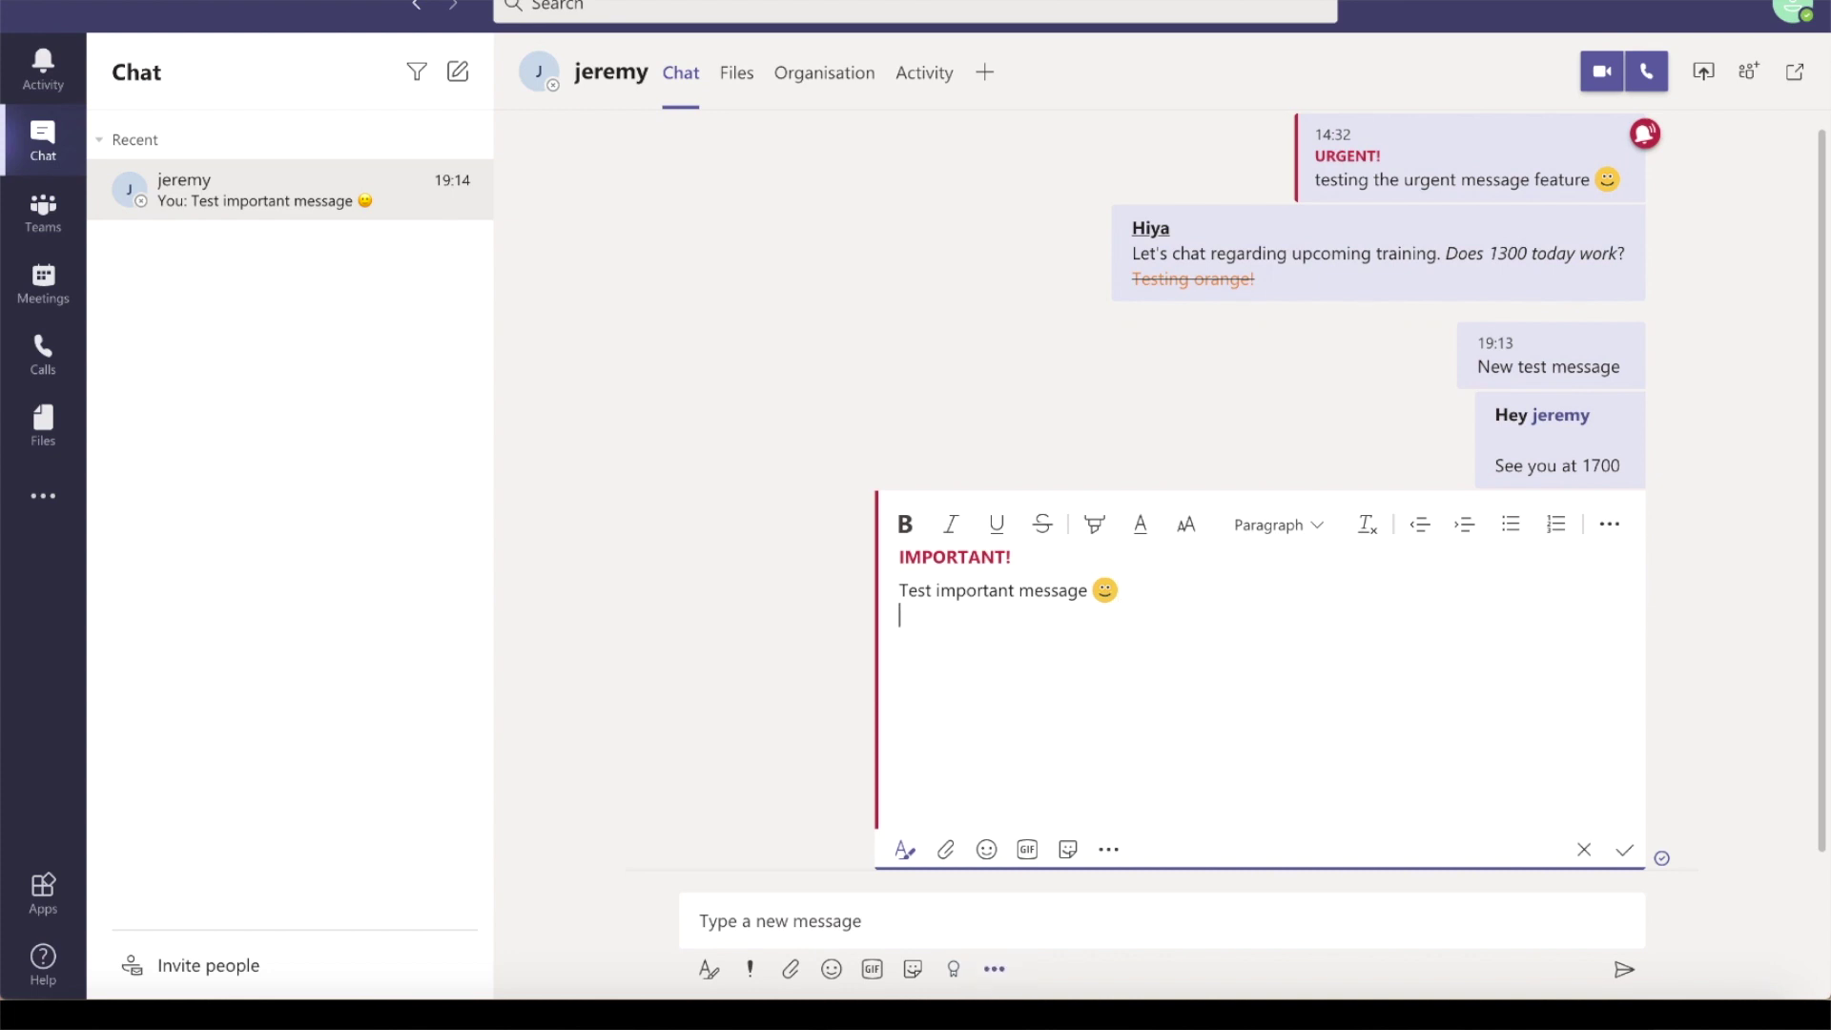
pyautogui.write('Press SHIFT + the up a')
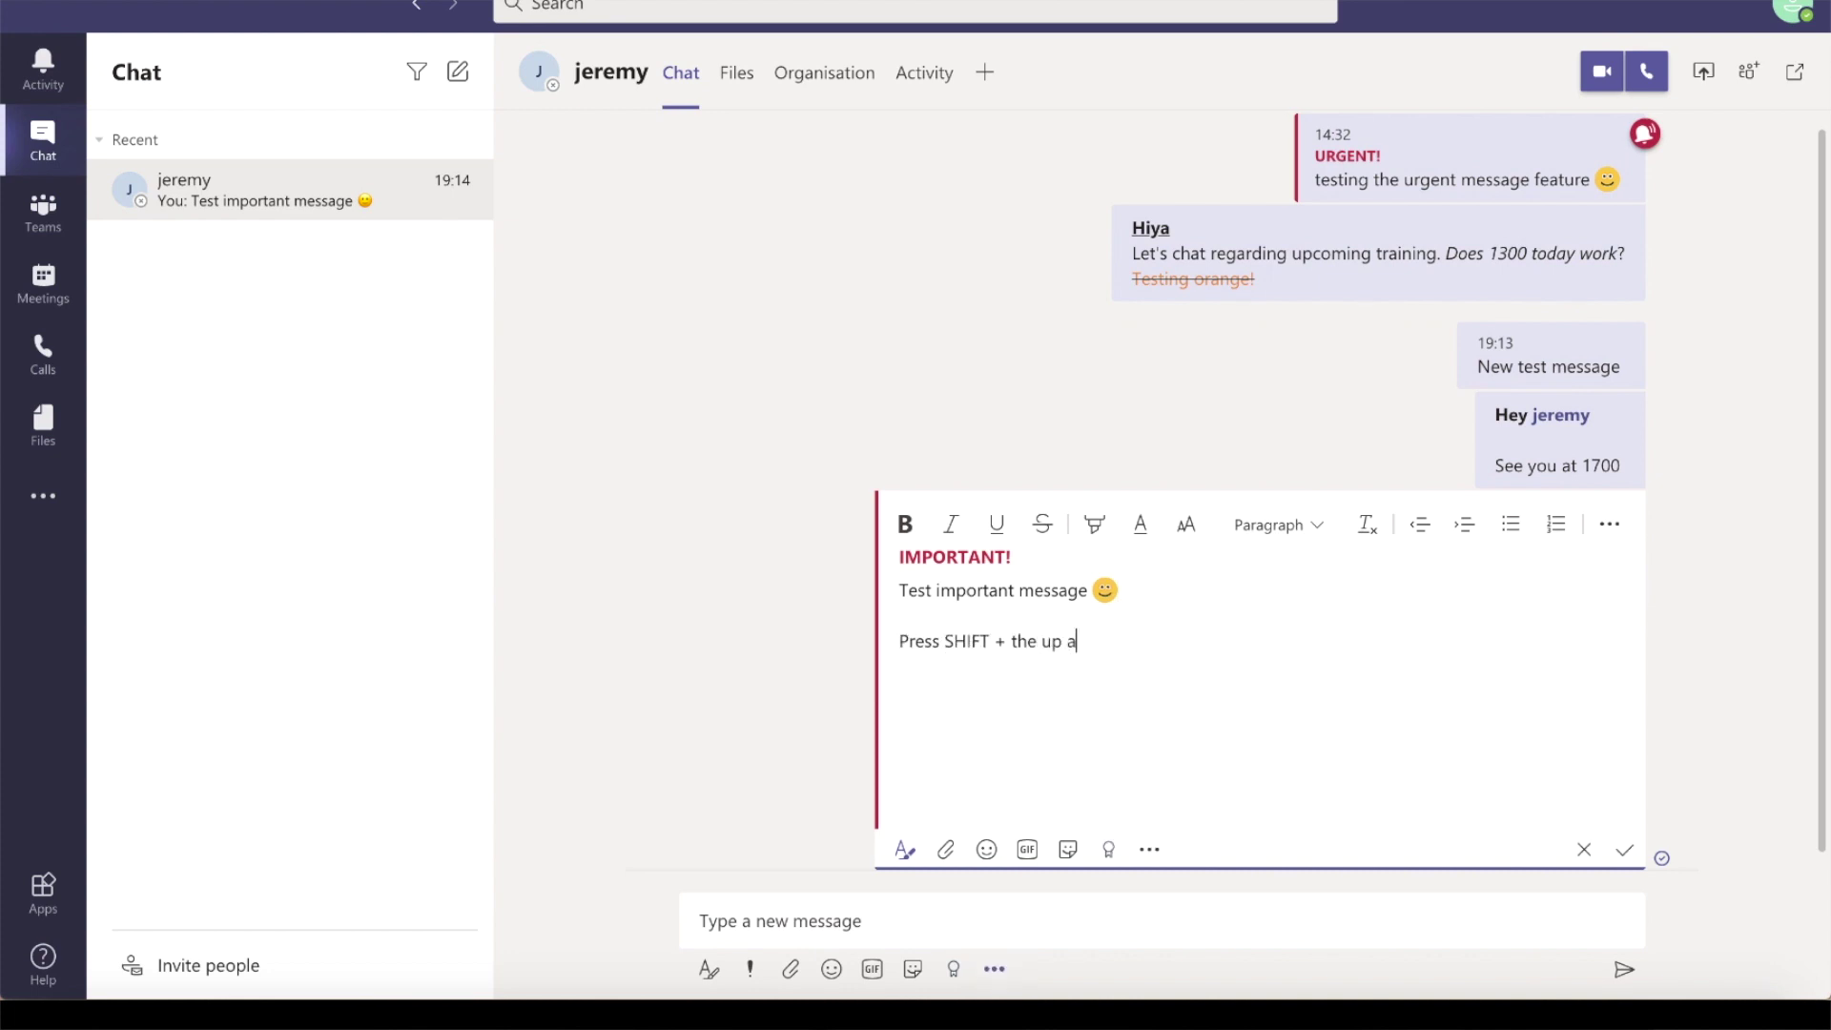
pyautogui.write('rrow - to edit your last message')
pyautogui.hotkey('shift', 'Return')
pyautogui.click(1624, 850)
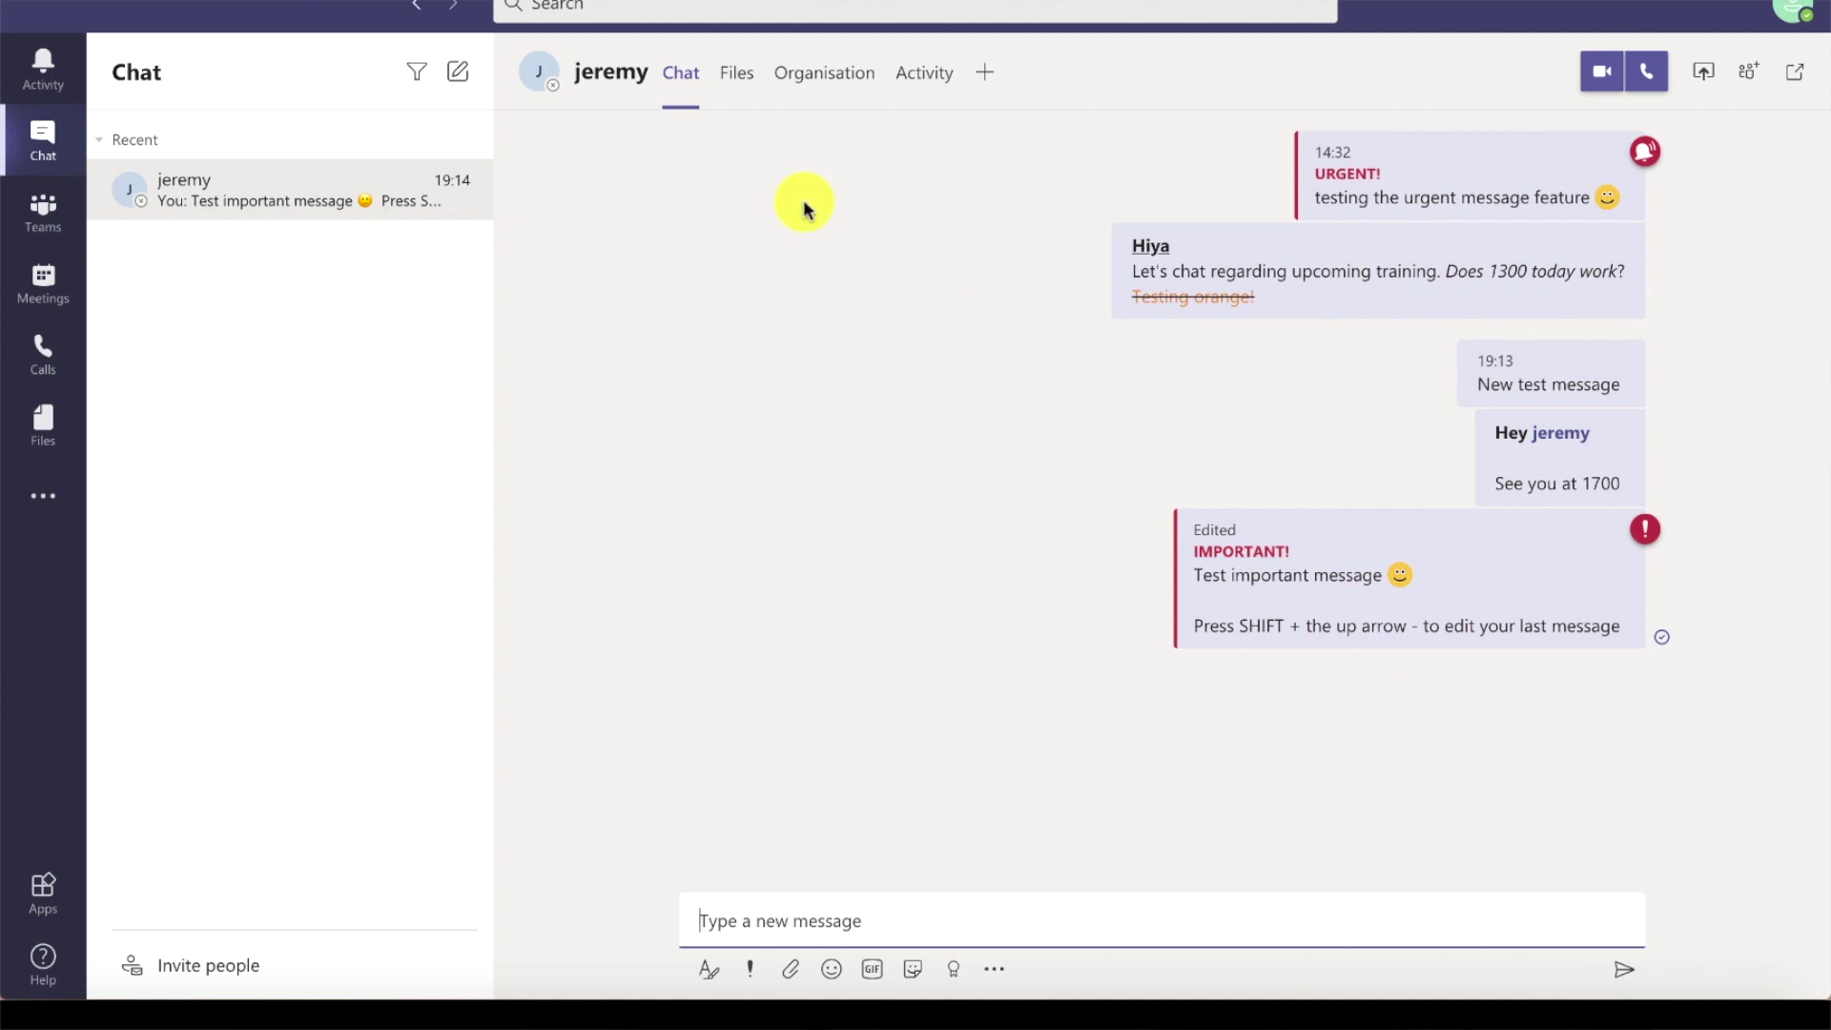
# Step: View the chat's Files tab, then browse the add-a-tab app list and close it without adding anything
pyautogui.click(744, 88)
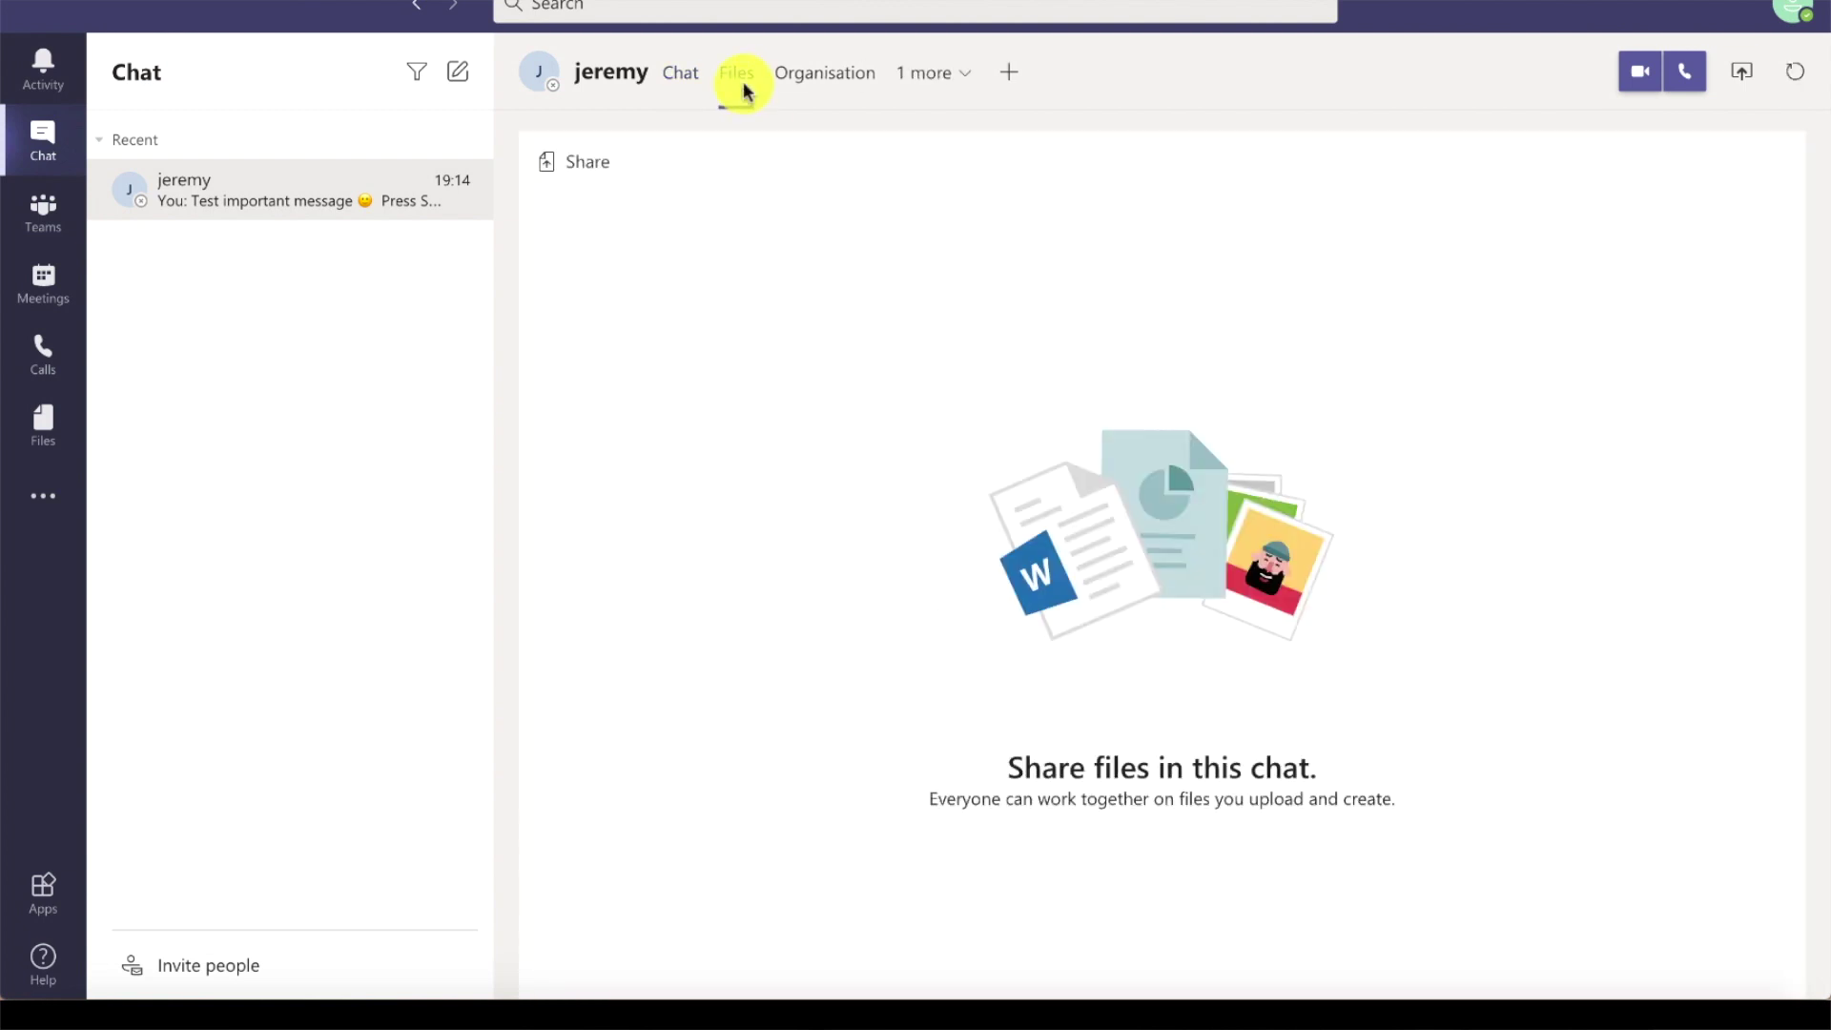
pyautogui.click(967, 77)
pyautogui.click(1006, 76)
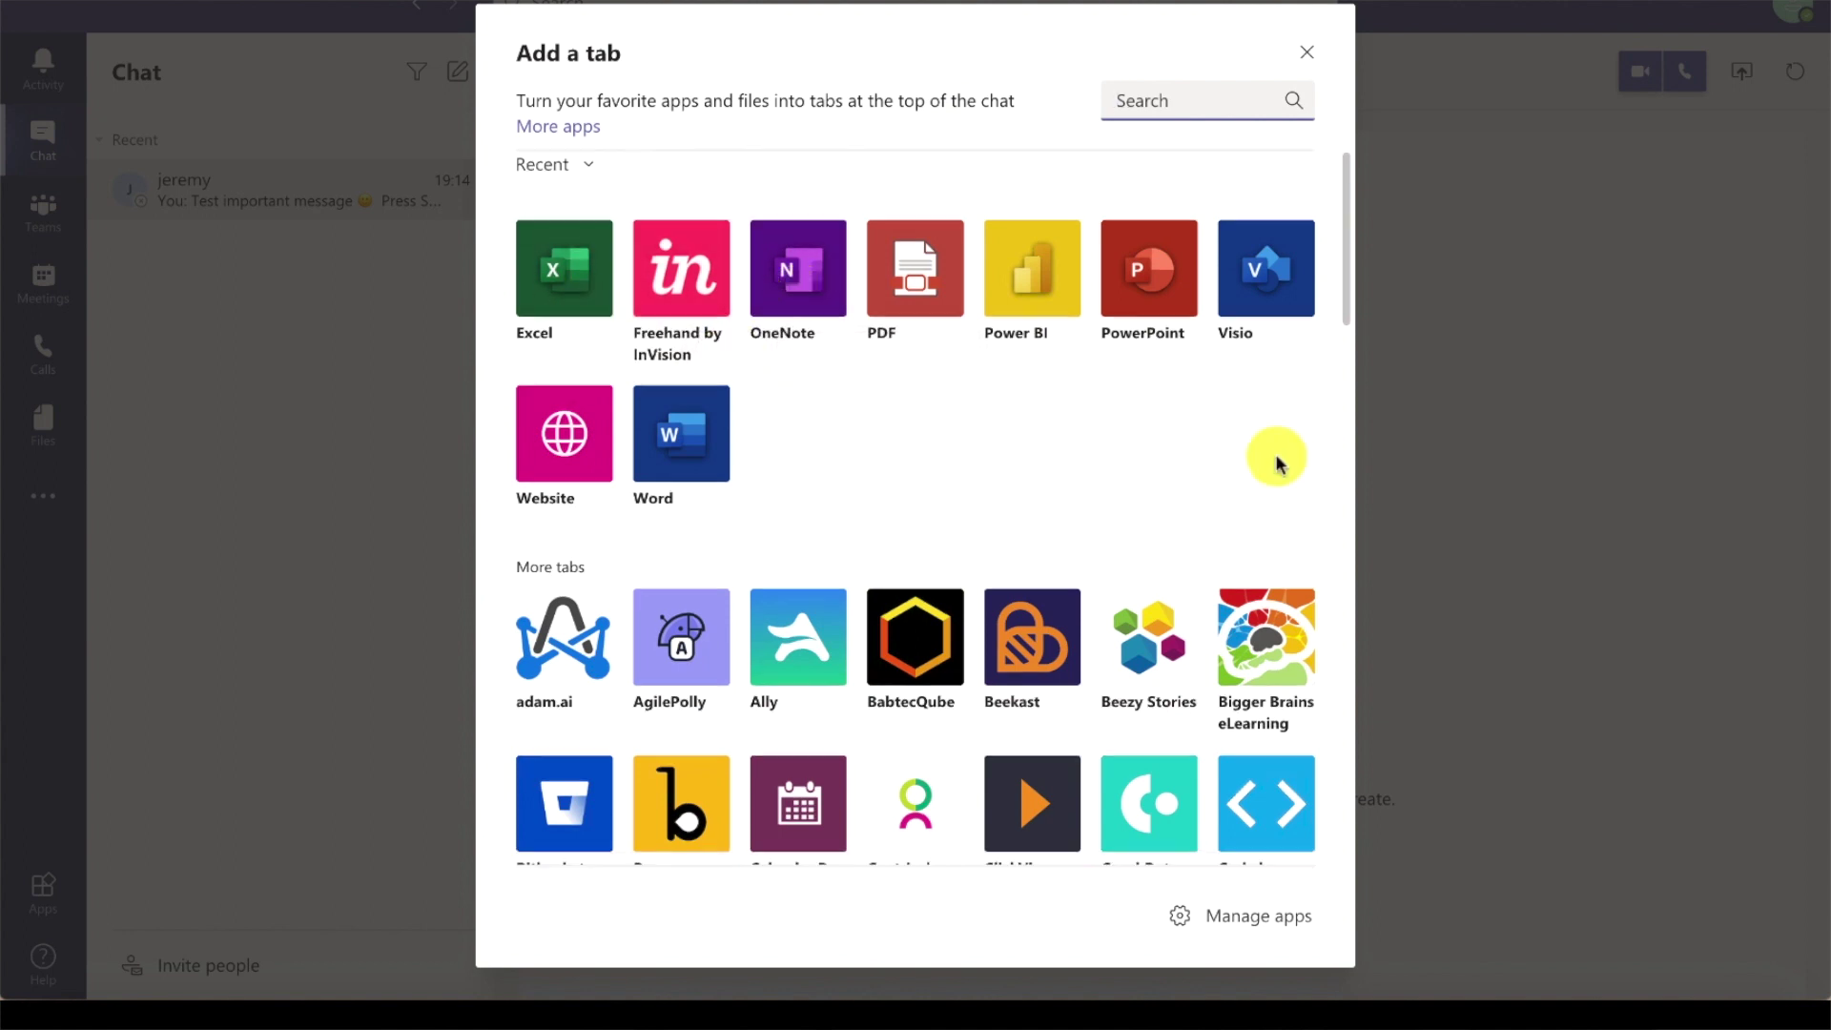
pyautogui.scroll(-15, 1280, 458)
pyautogui.scroll(15, 1280, 465)
pyautogui.click(1307, 52)
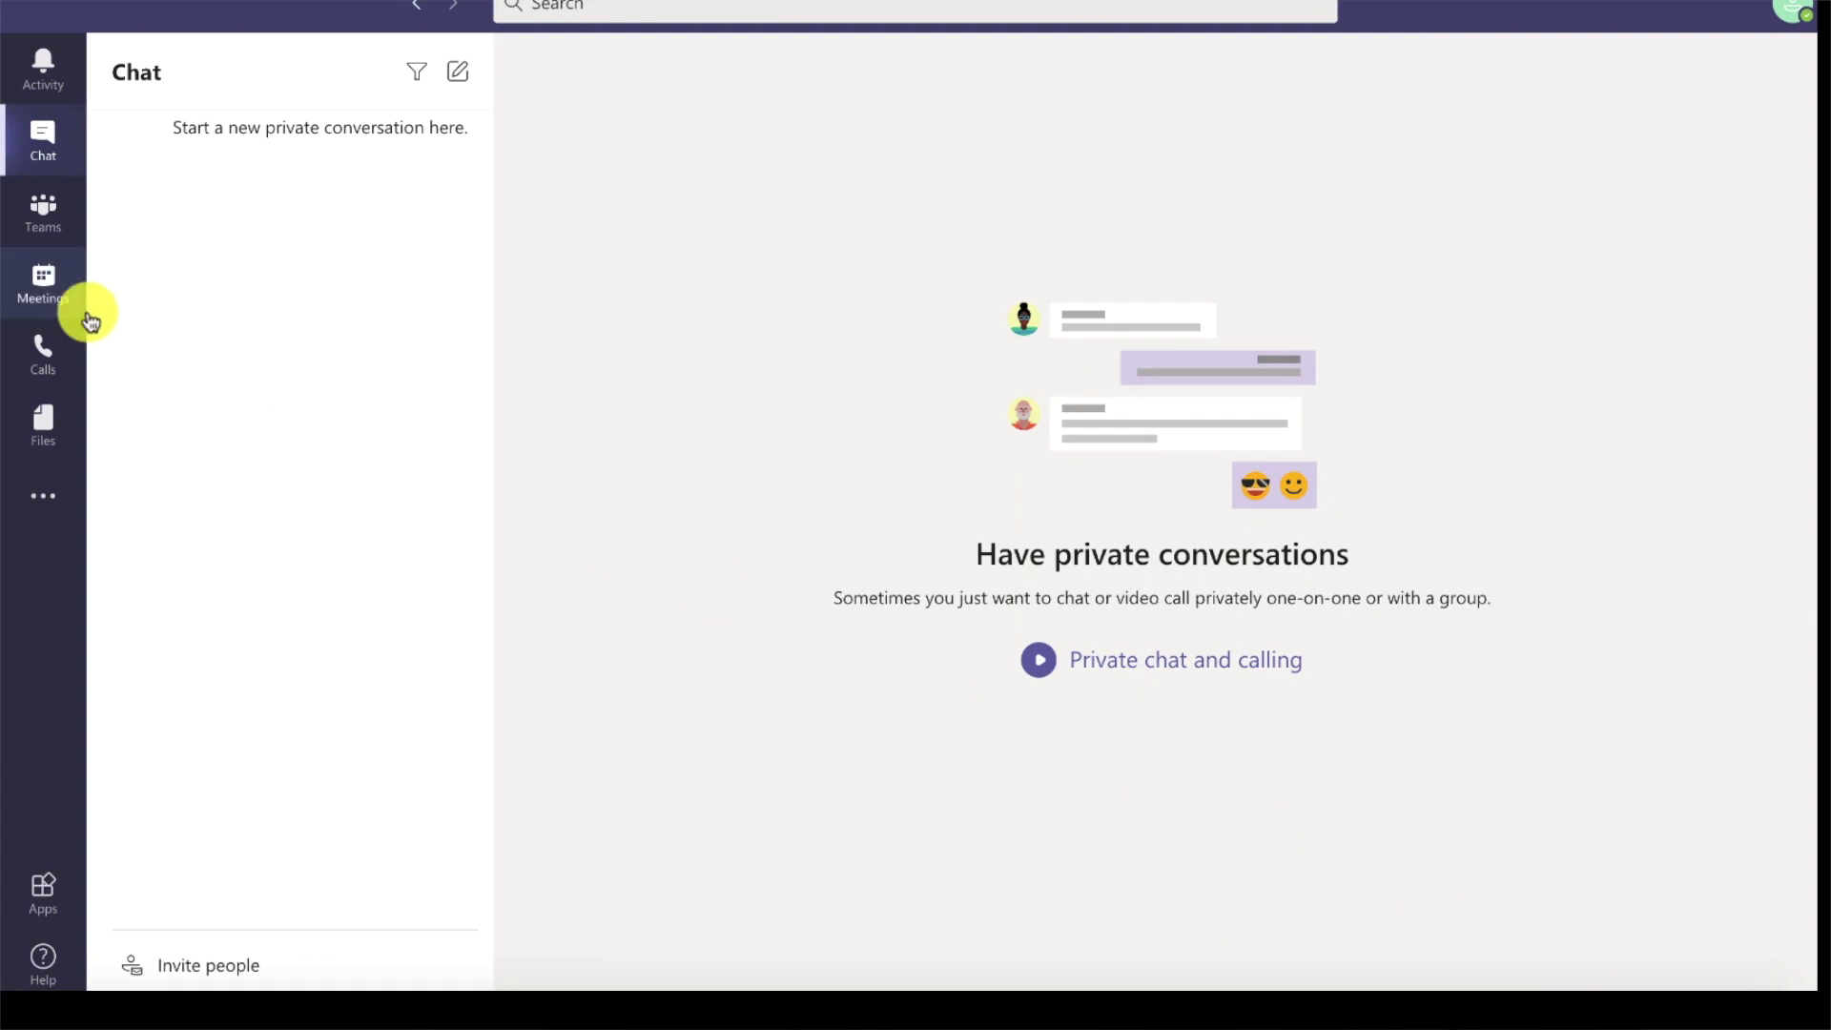
# Step: Join a Meet now meeting from Meetings, copy its meeting link, and leave it
pyautogui.click(53, 304)
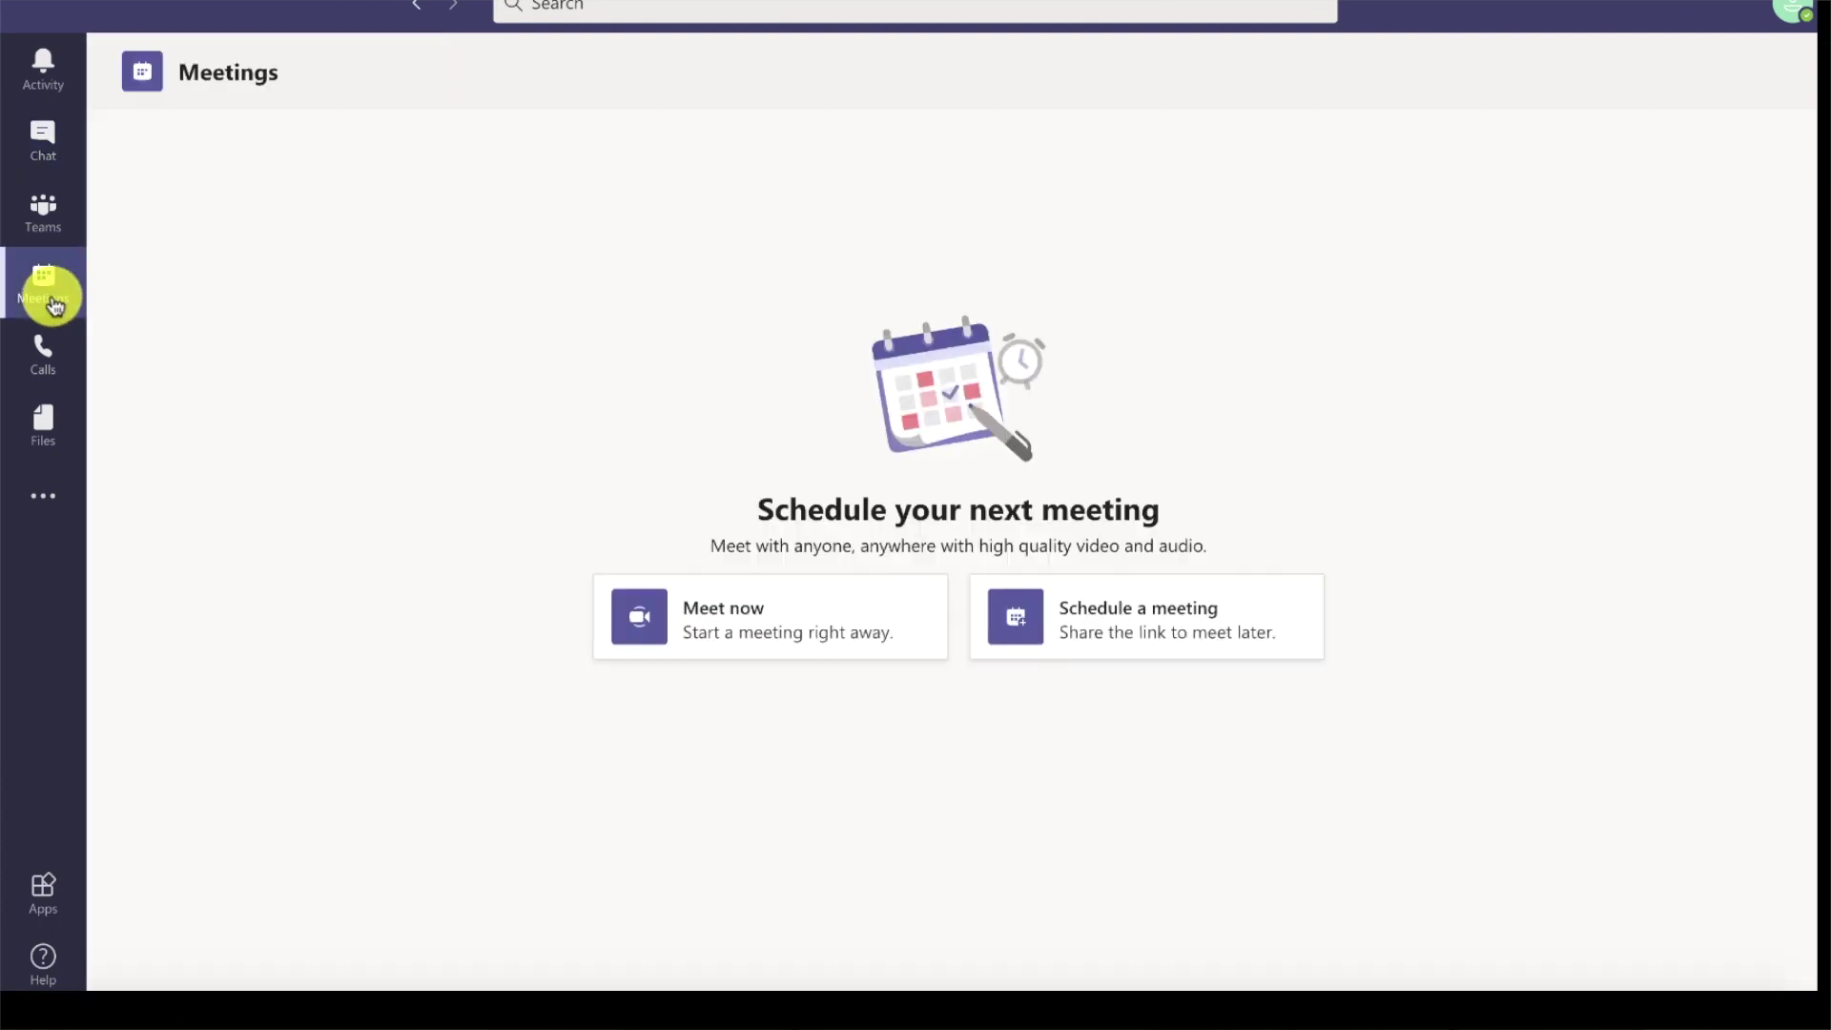
pyautogui.click(923, 654)
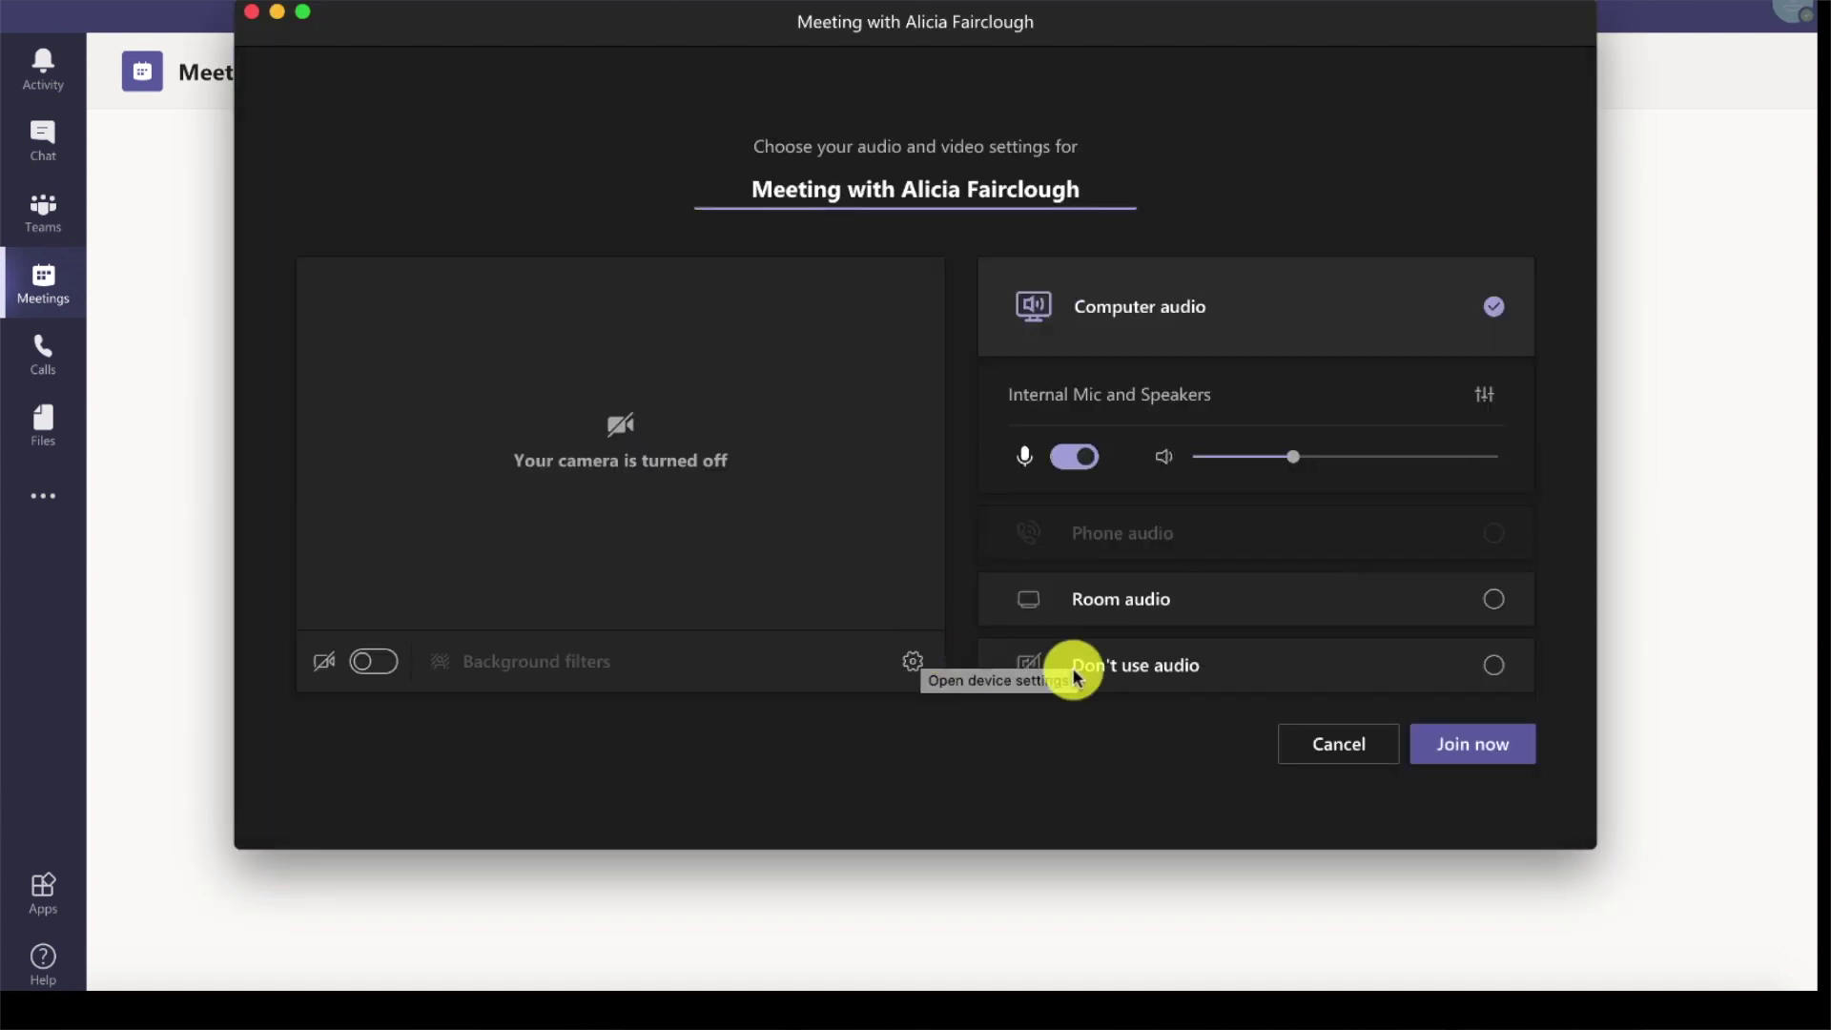
pyautogui.click(1517, 743)
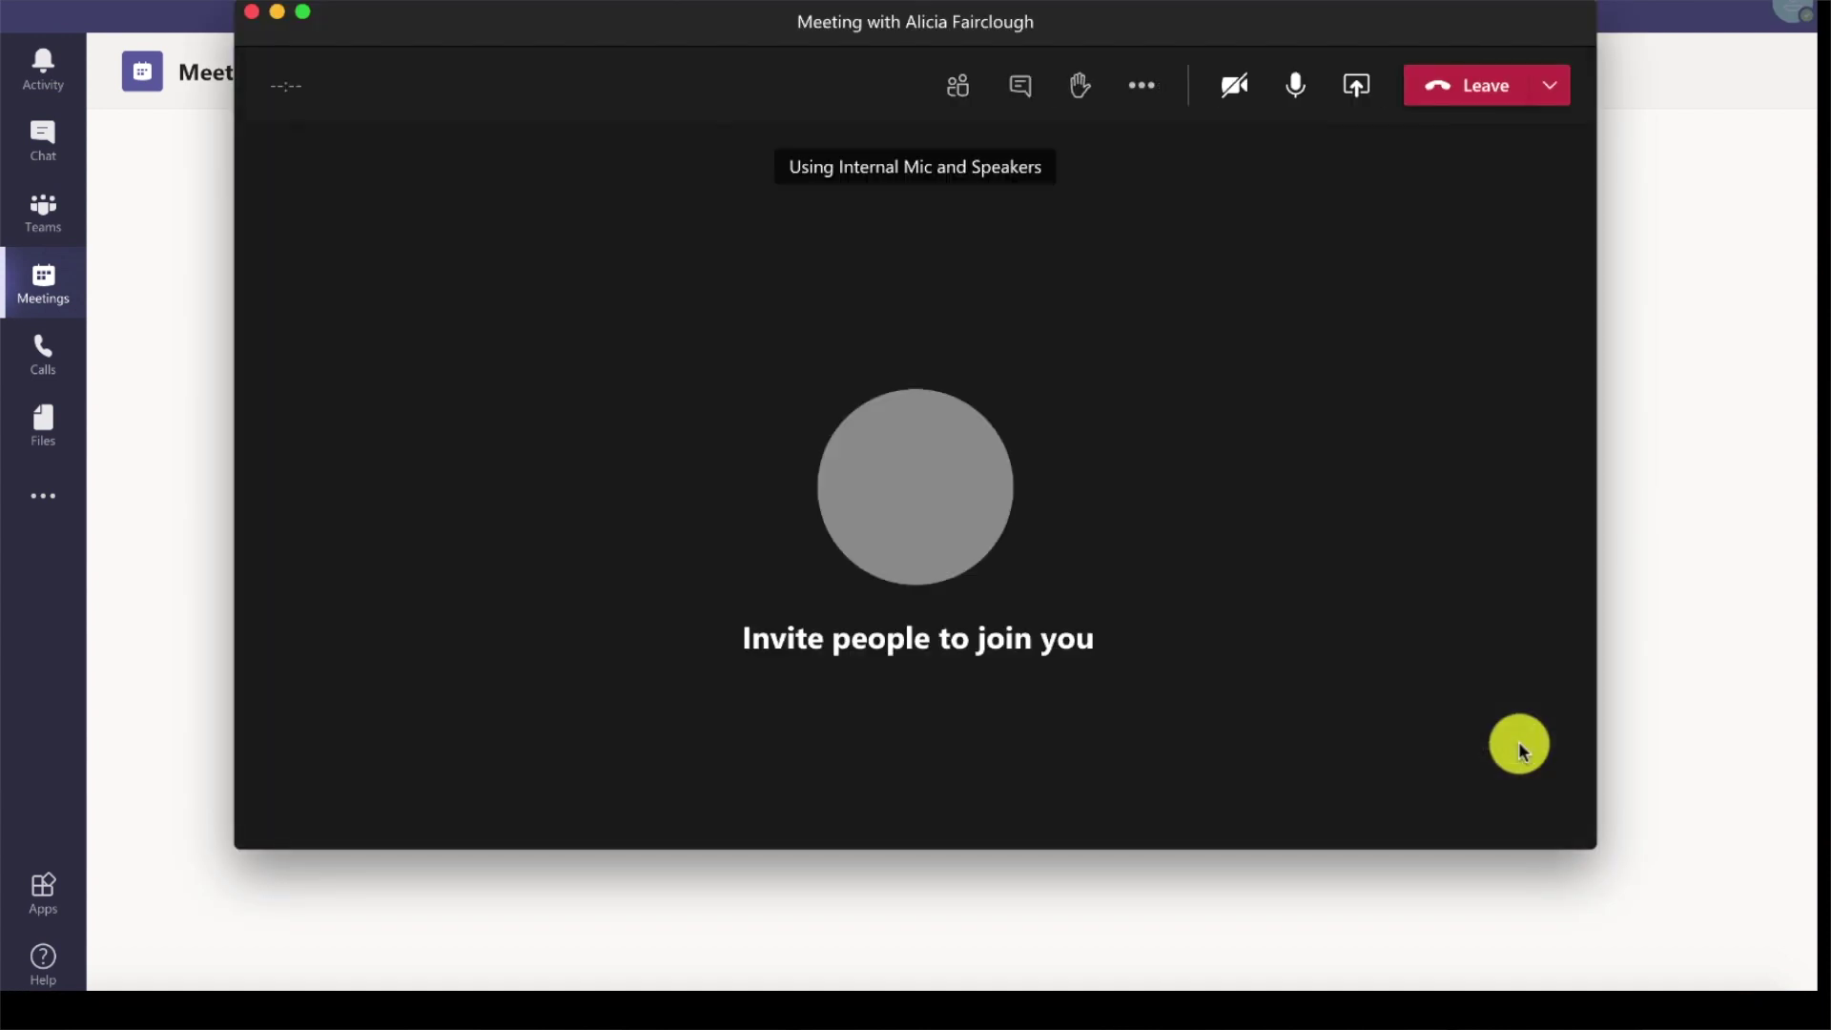
pyautogui.click(1070, 453)
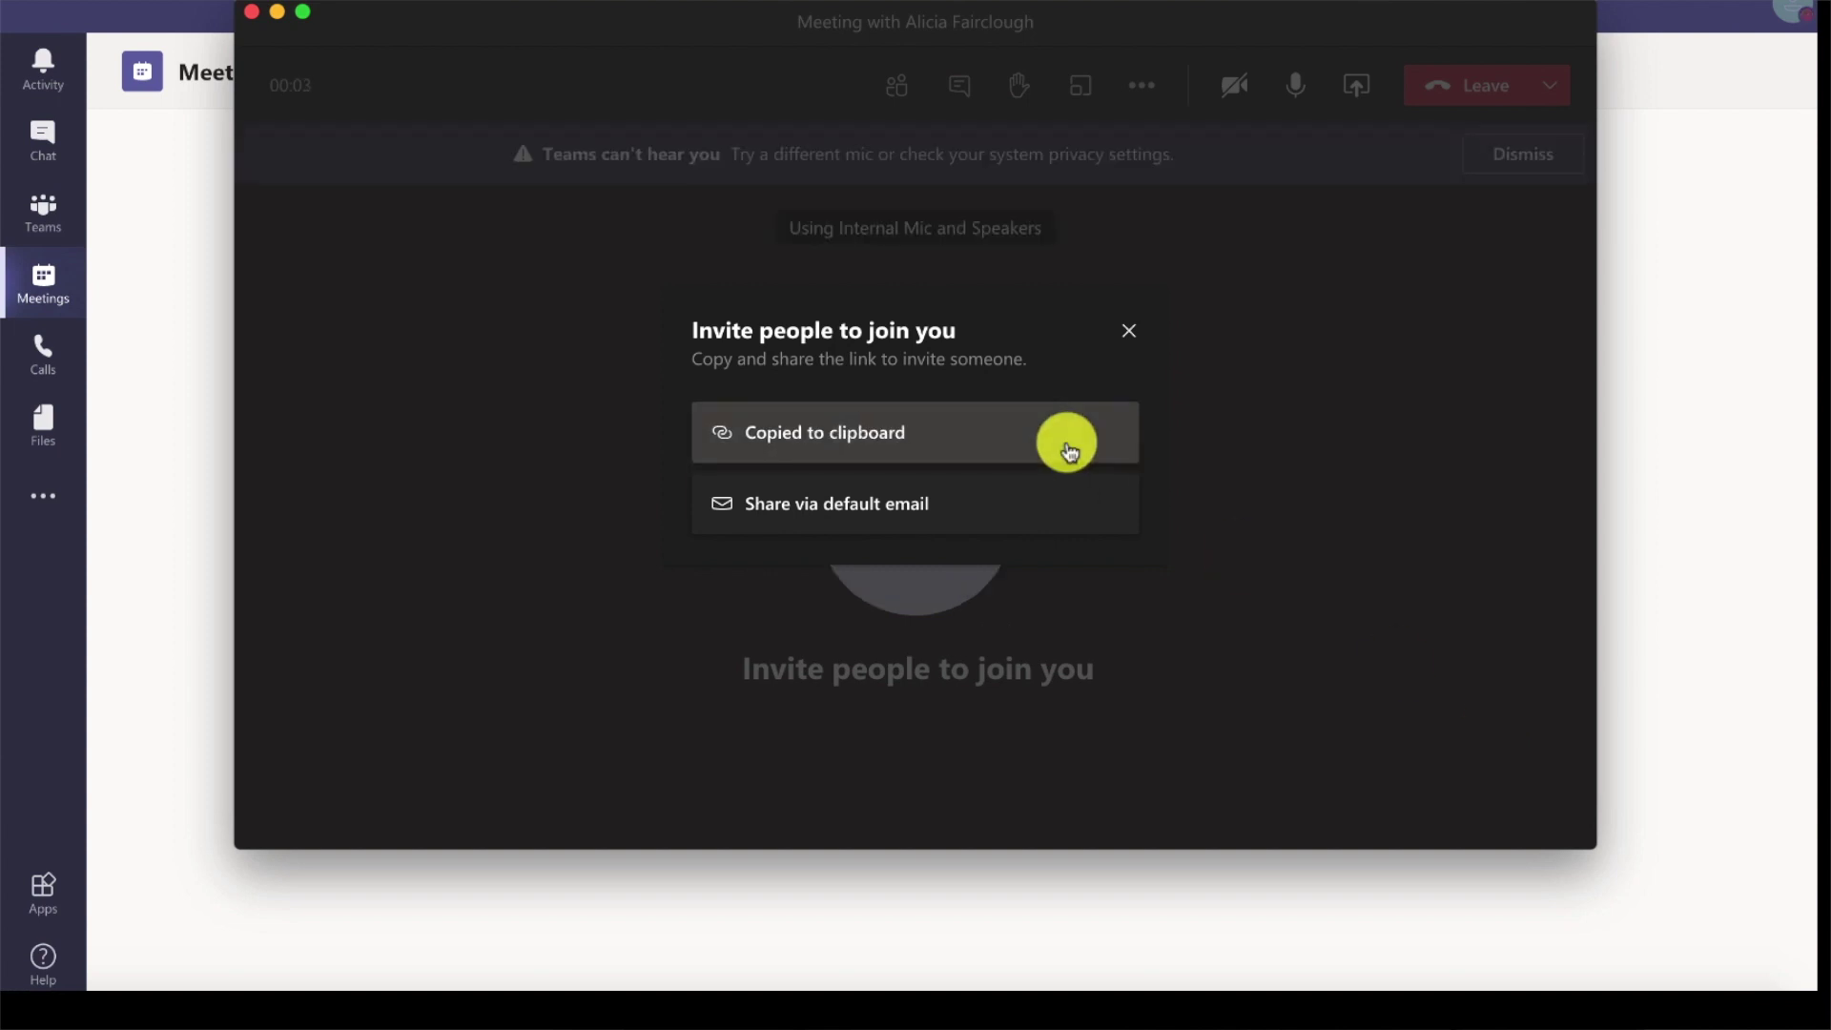
pyautogui.click(277, 12)
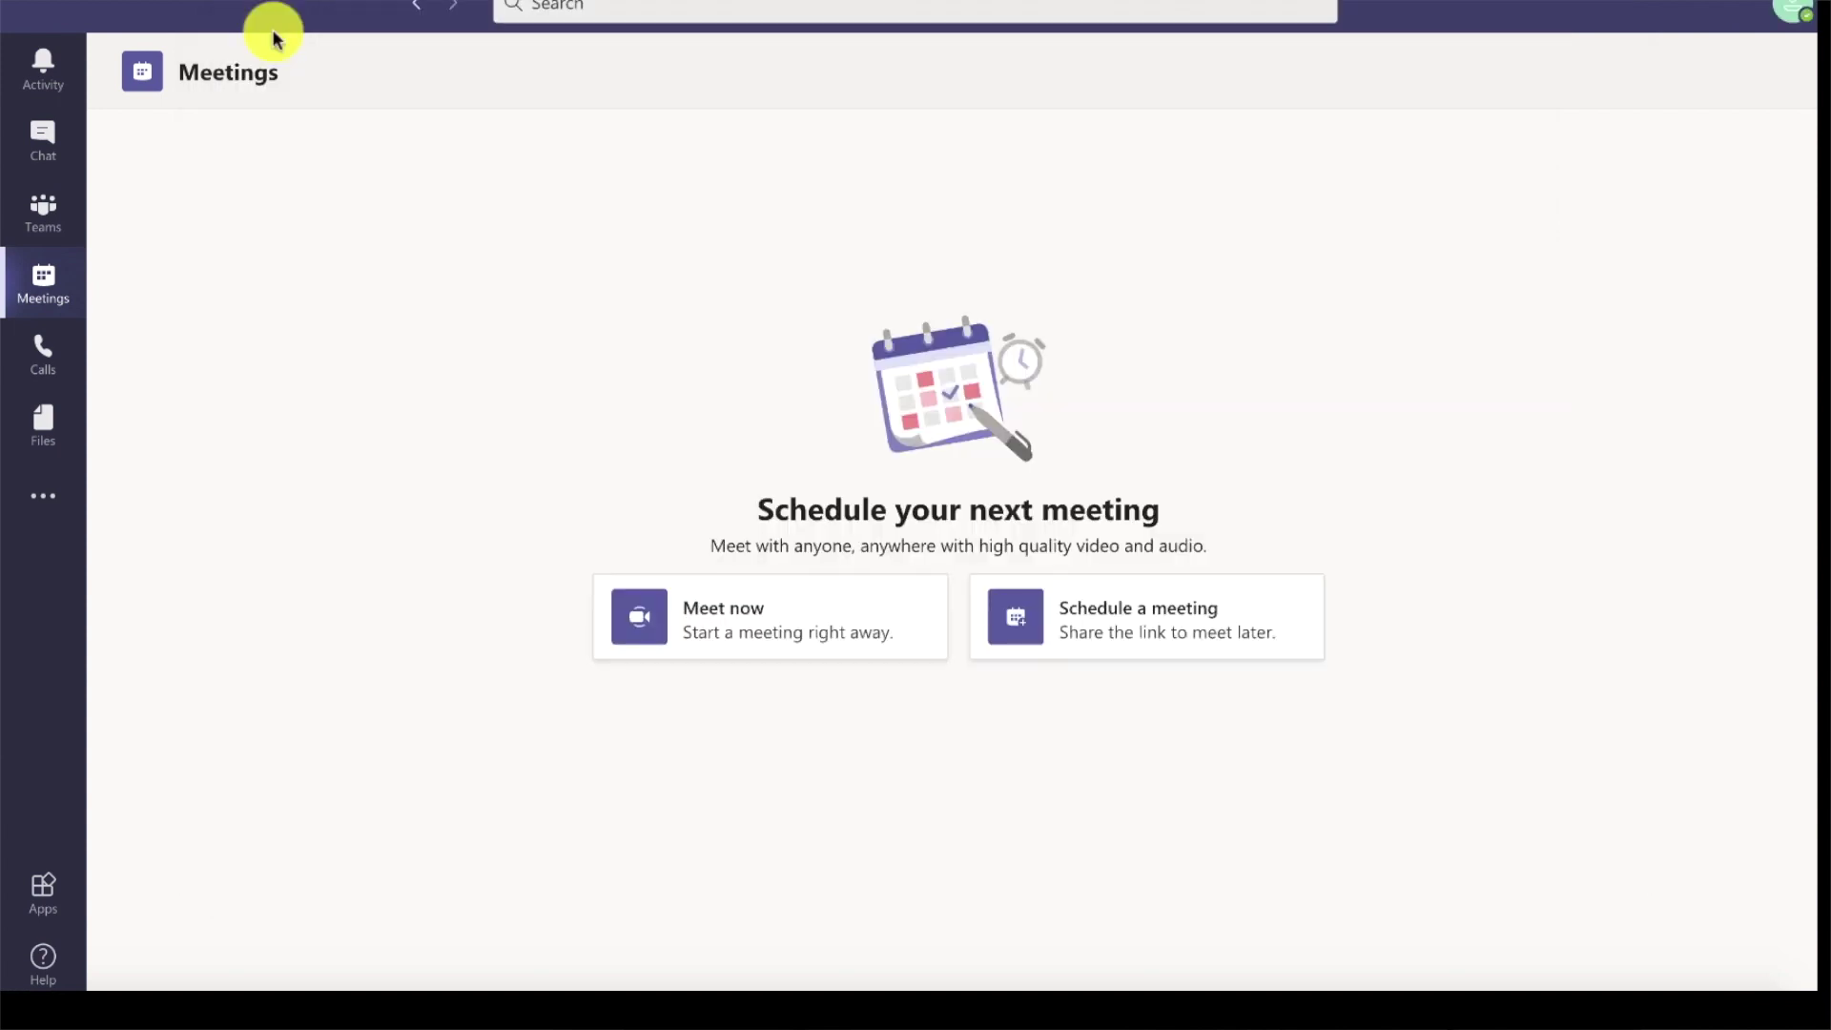
# Step: Schedule a 1 Feb 2021 11:00 meeting, copy its invitation, then create a New Teams Meeting in Outlook
pyautogui.click(1308, 654)
pyautogui.click(680, 502)
pyautogui.click(879, 547)
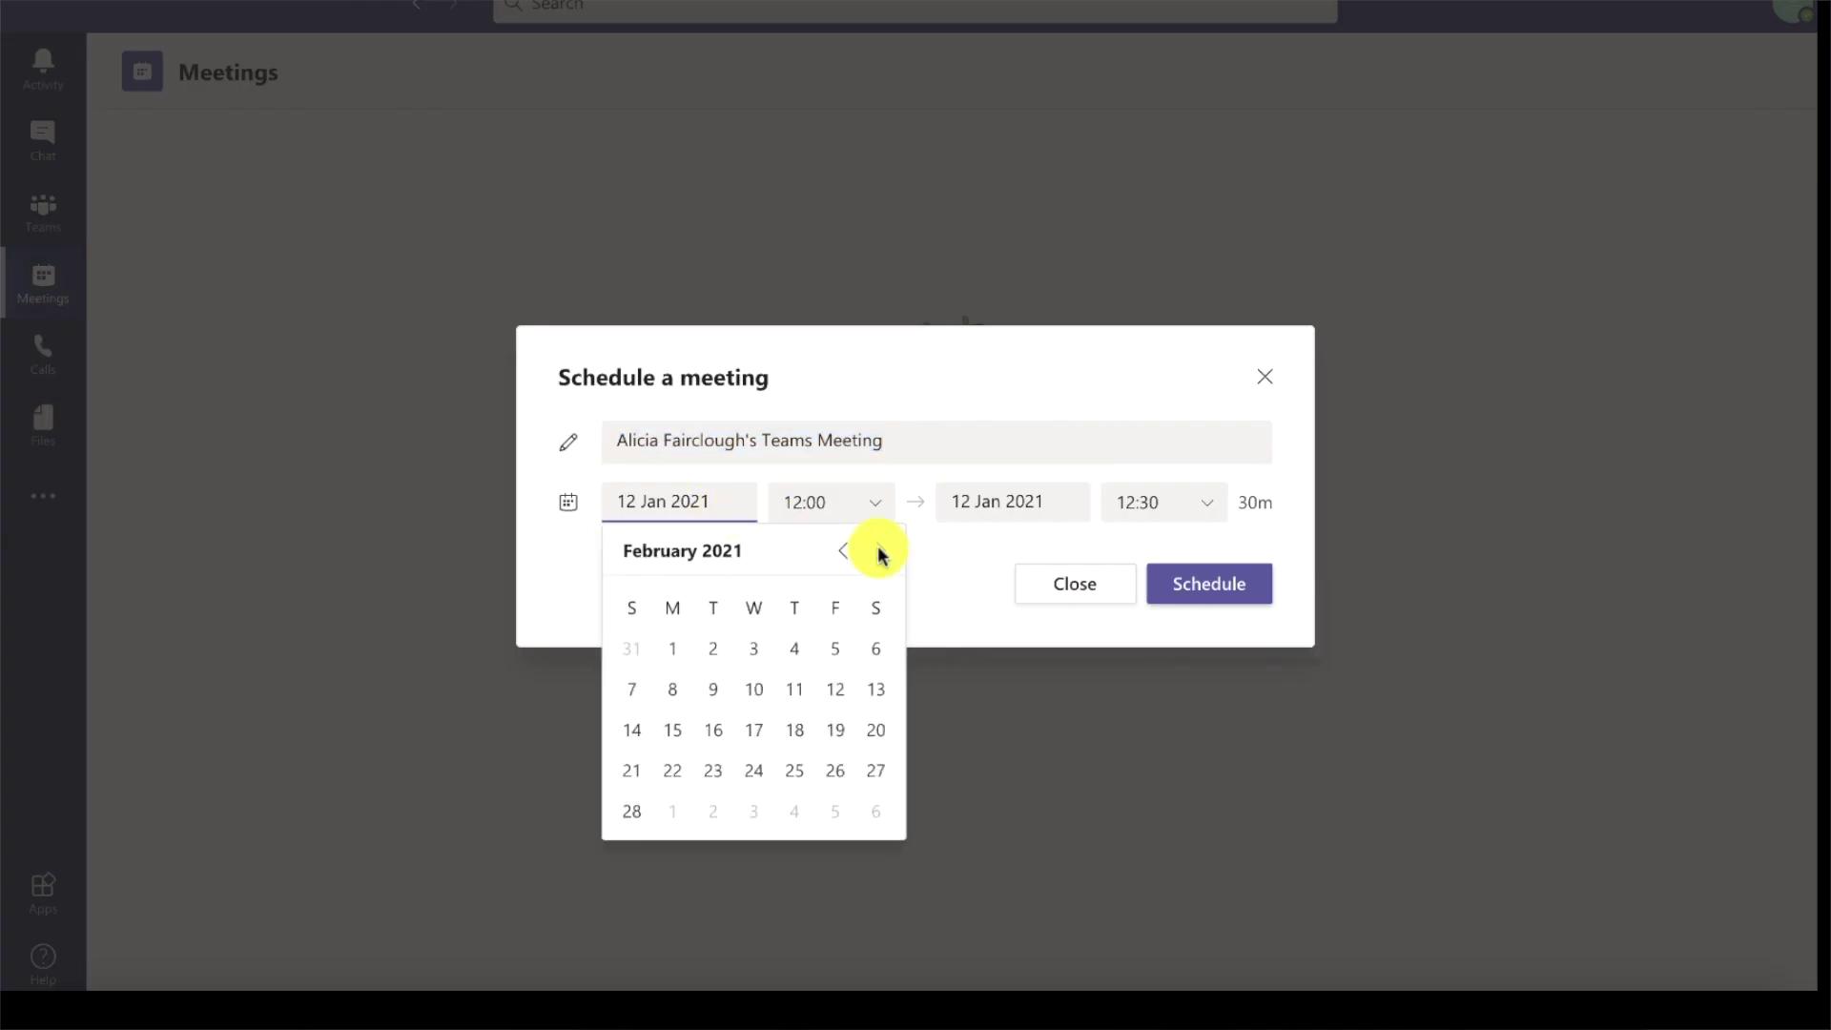
pyautogui.click(682, 647)
pyautogui.click(809, 503)
pyautogui.click(819, 676)
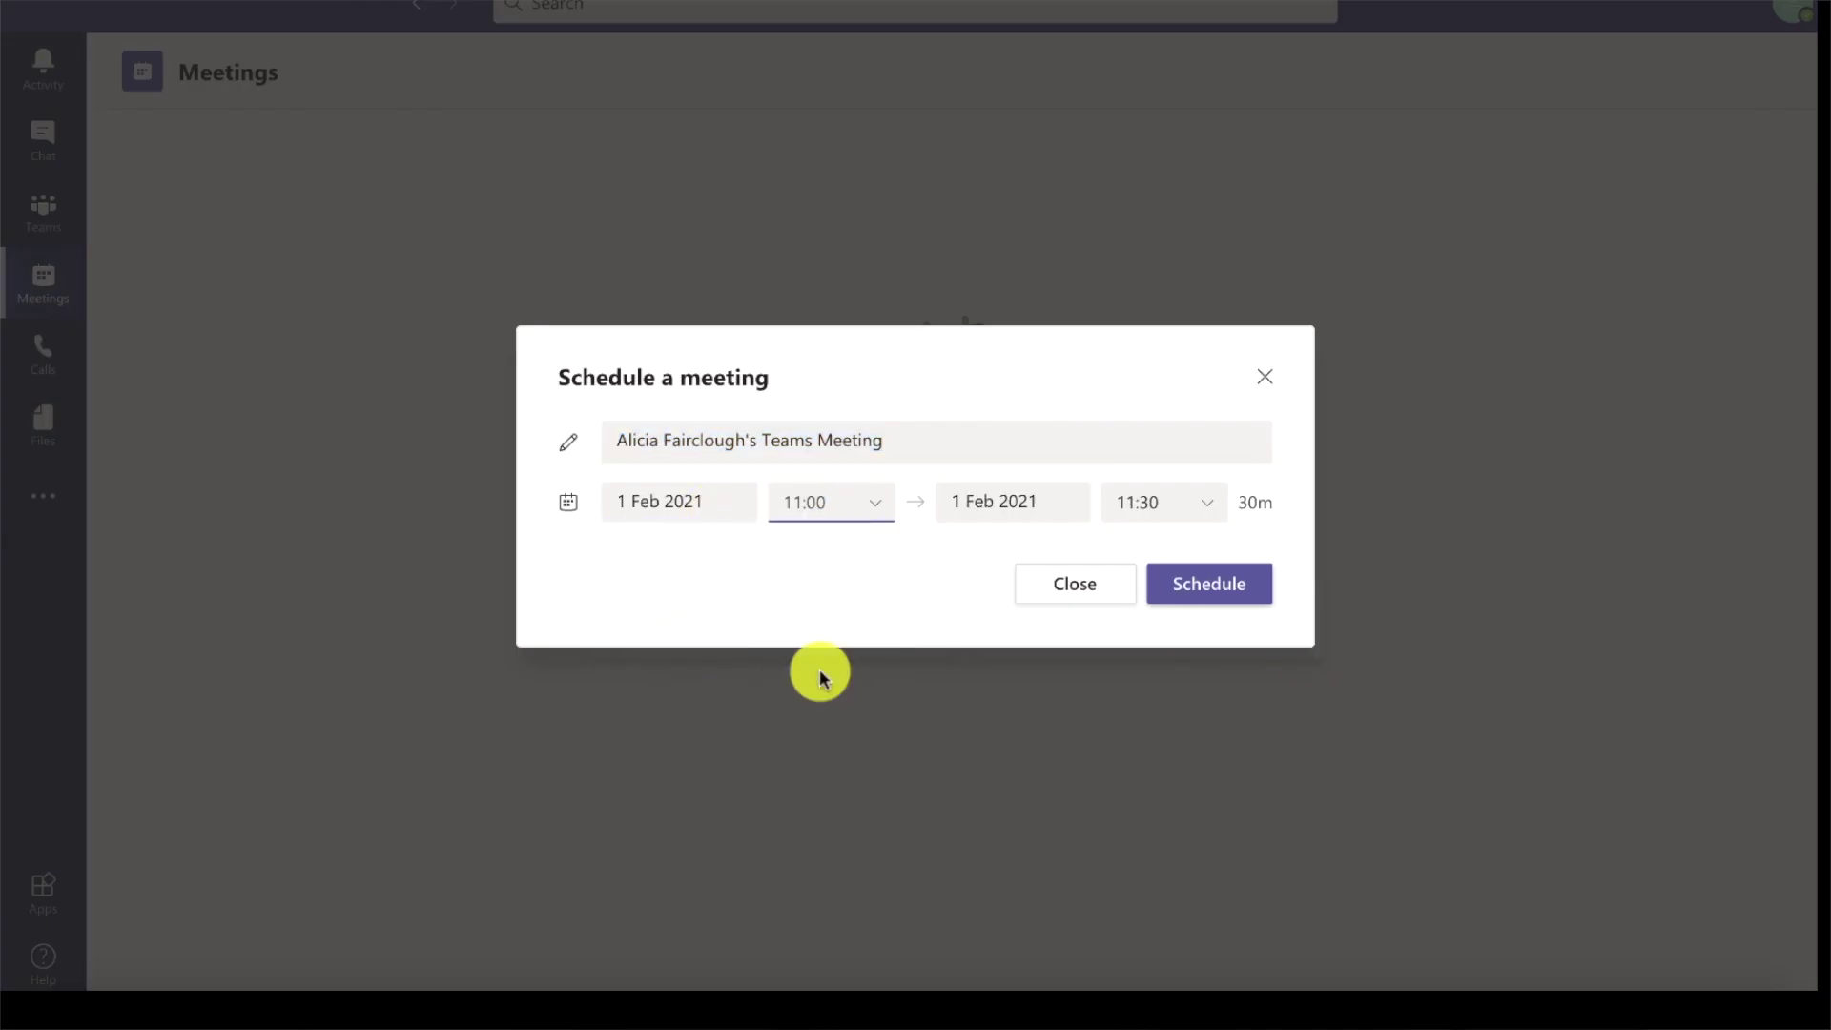
pyautogui.click(1213, 590)
pyautogui.click(1079, 483)
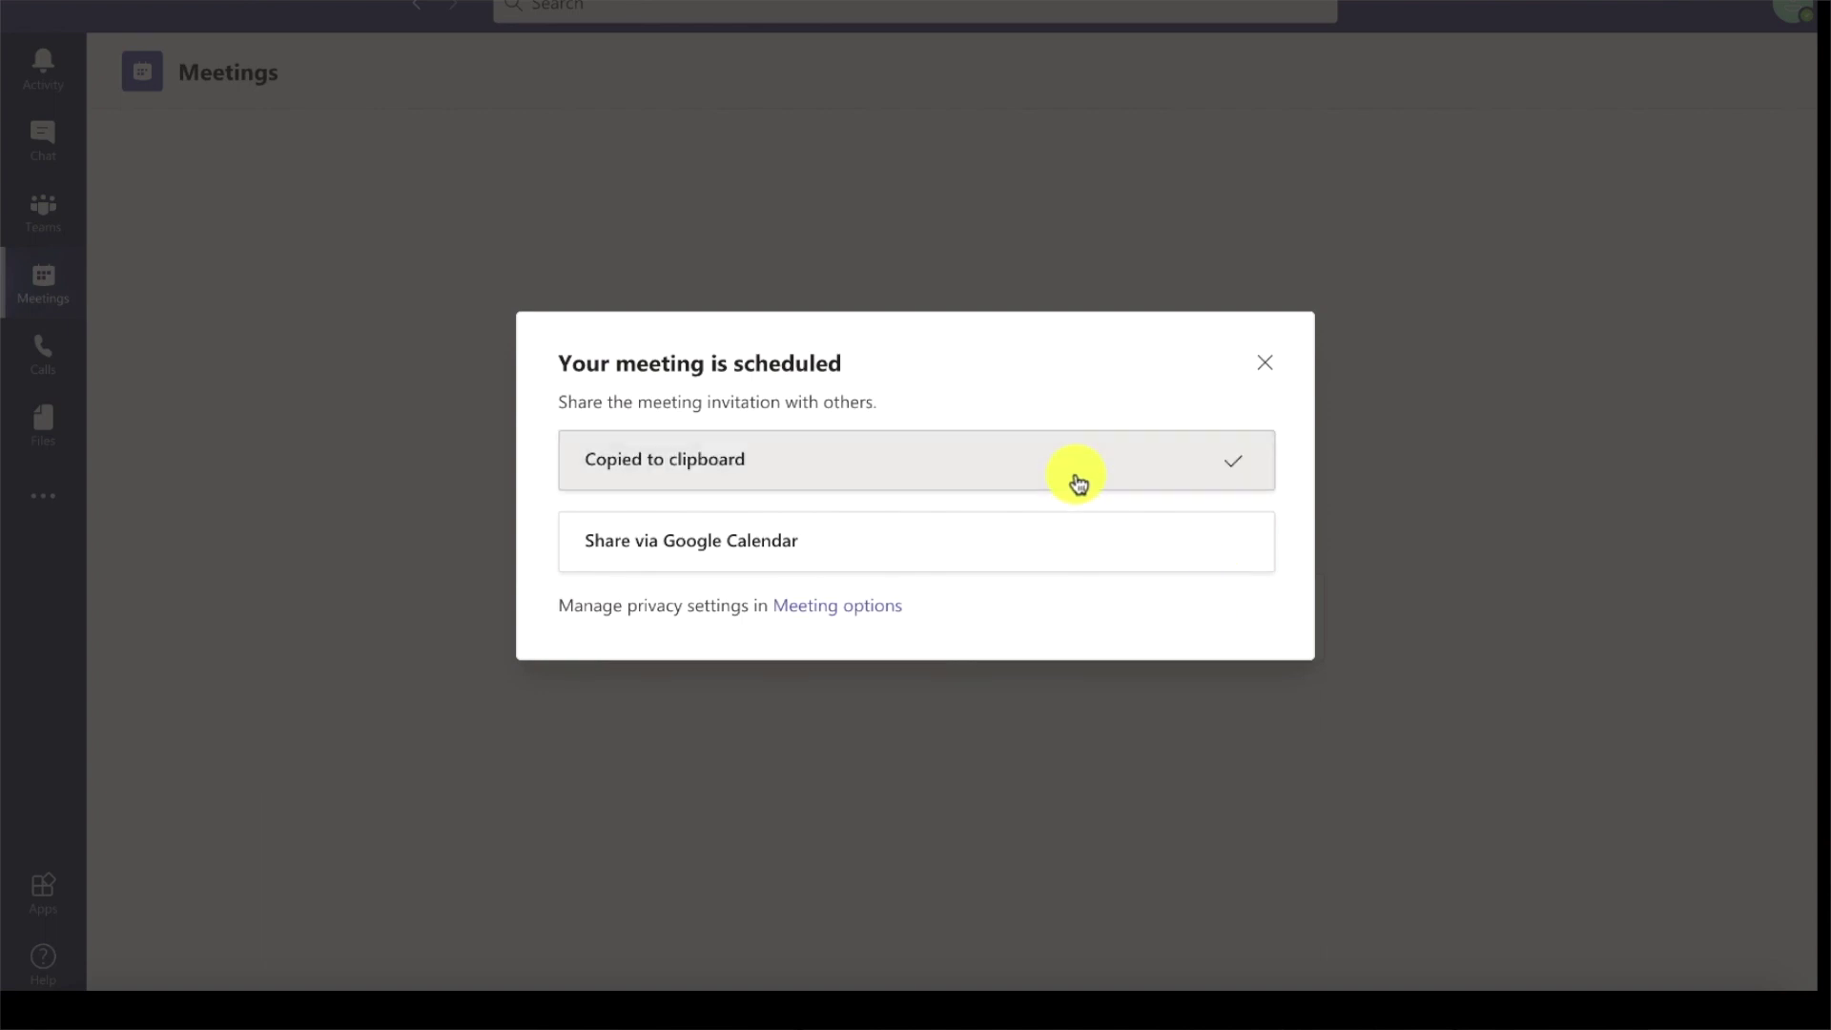
pyautogui.click(1265, 362)
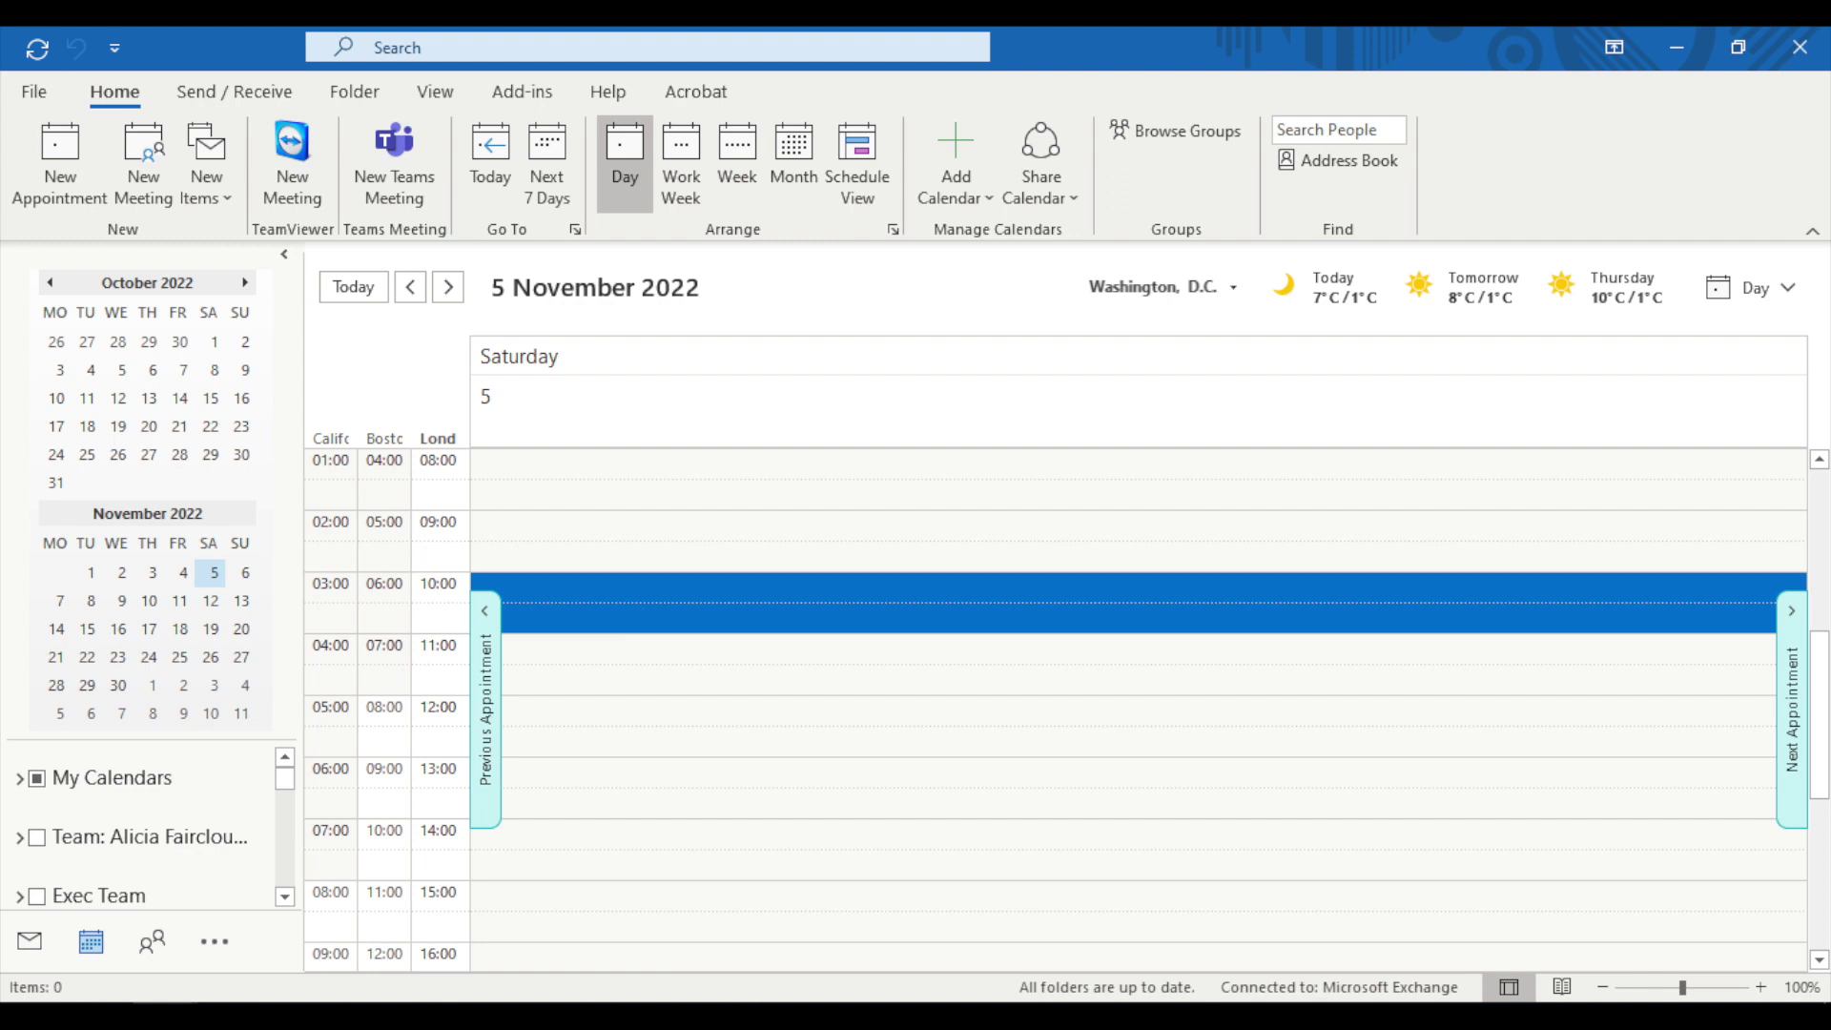
pyautogui.hotkey('ctrl', 'shift', 'q')
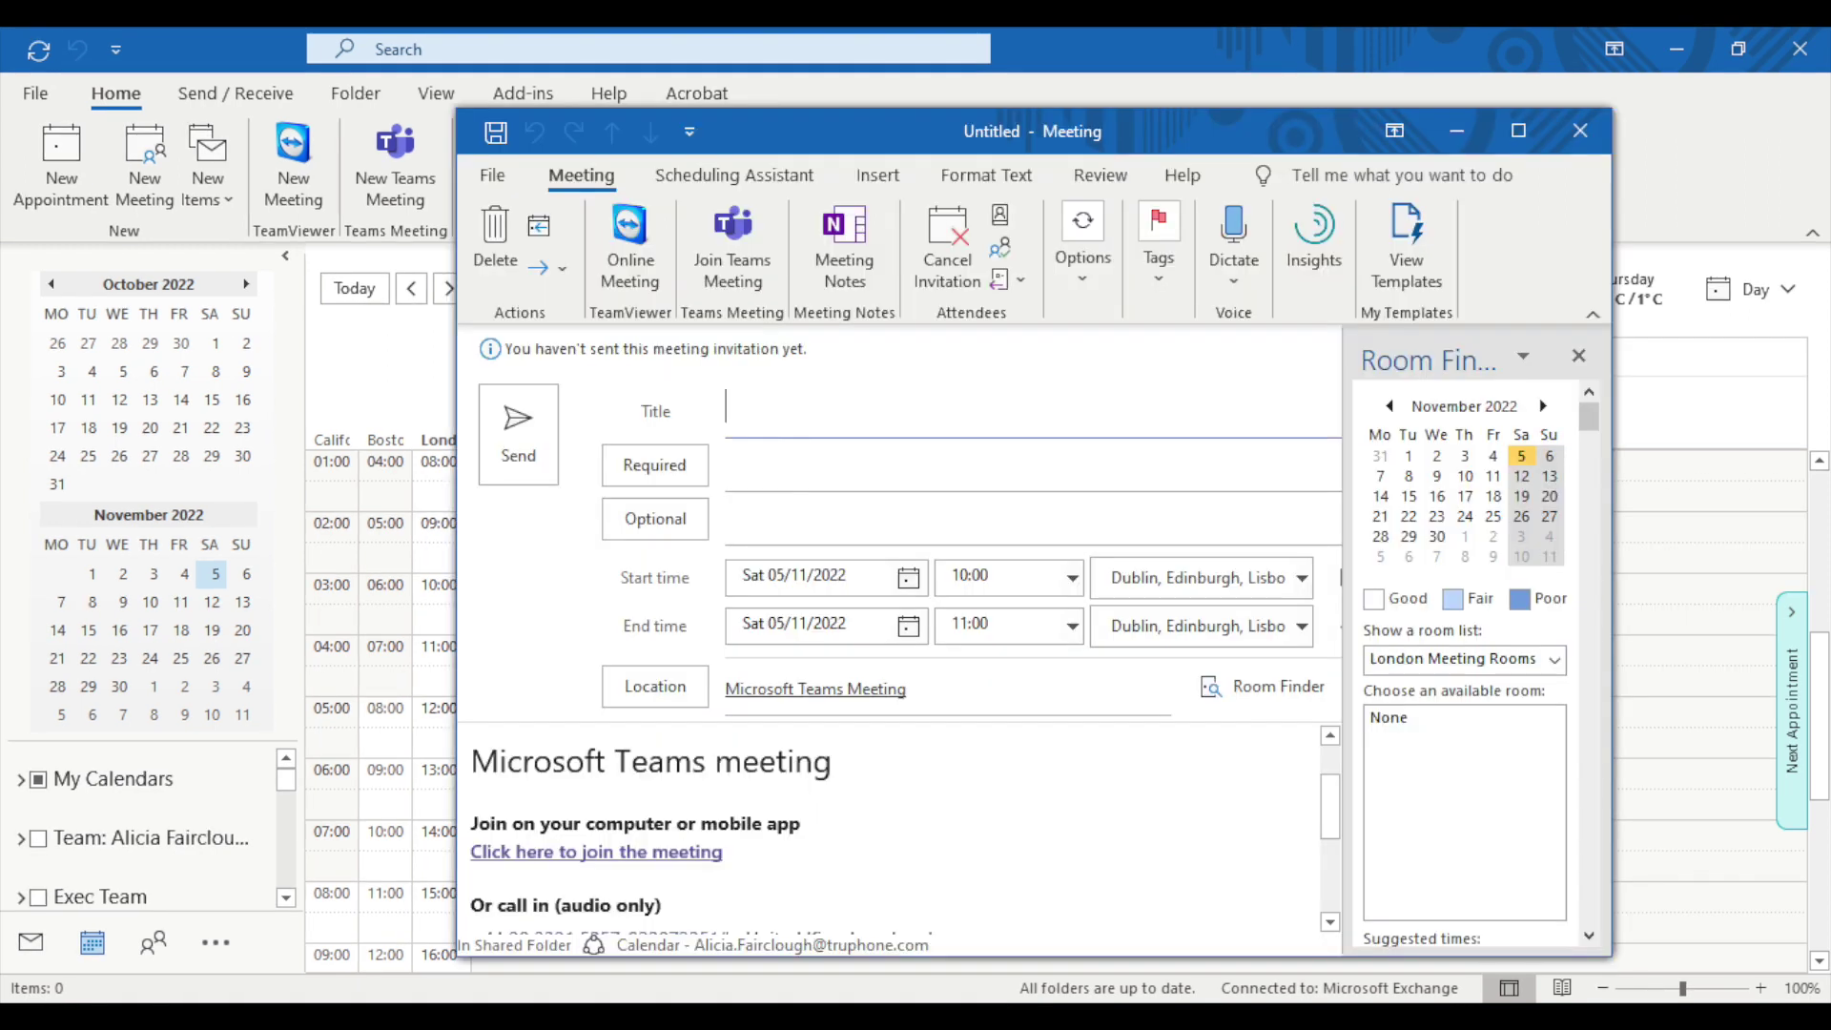